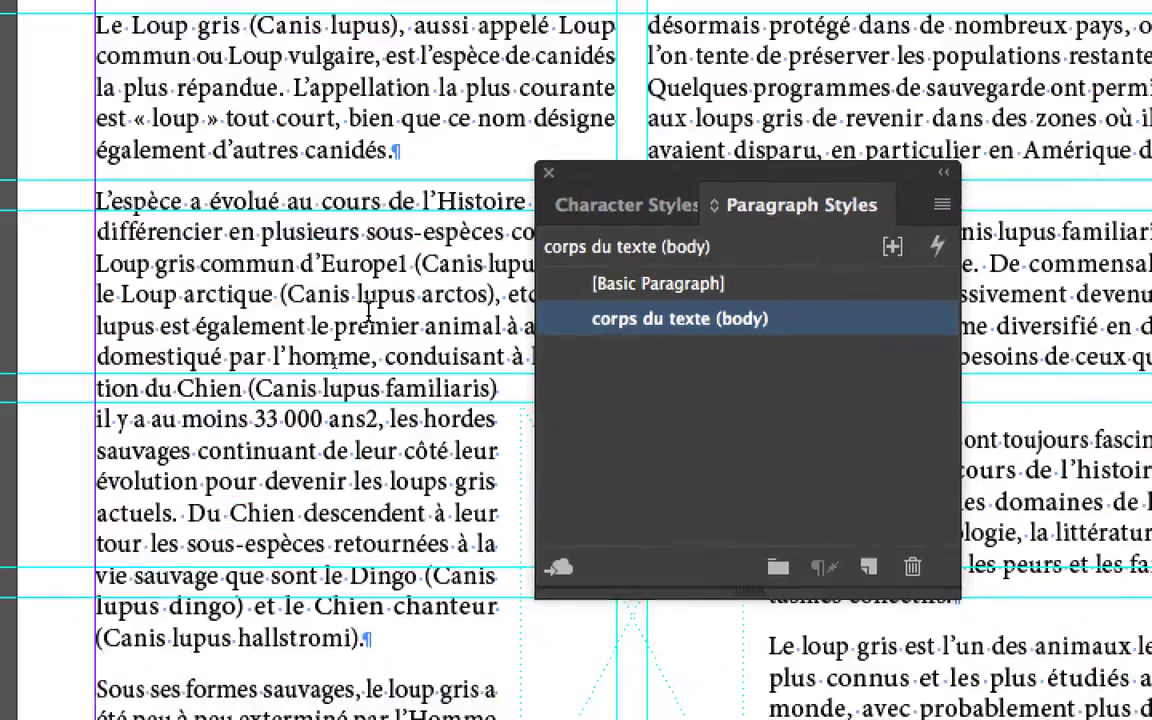
Apply the "corps du texte (body)" paragraph style to the second body paragraph, and move the Paragraph Styles panel clear of the text columns.
left_click(368, 310)
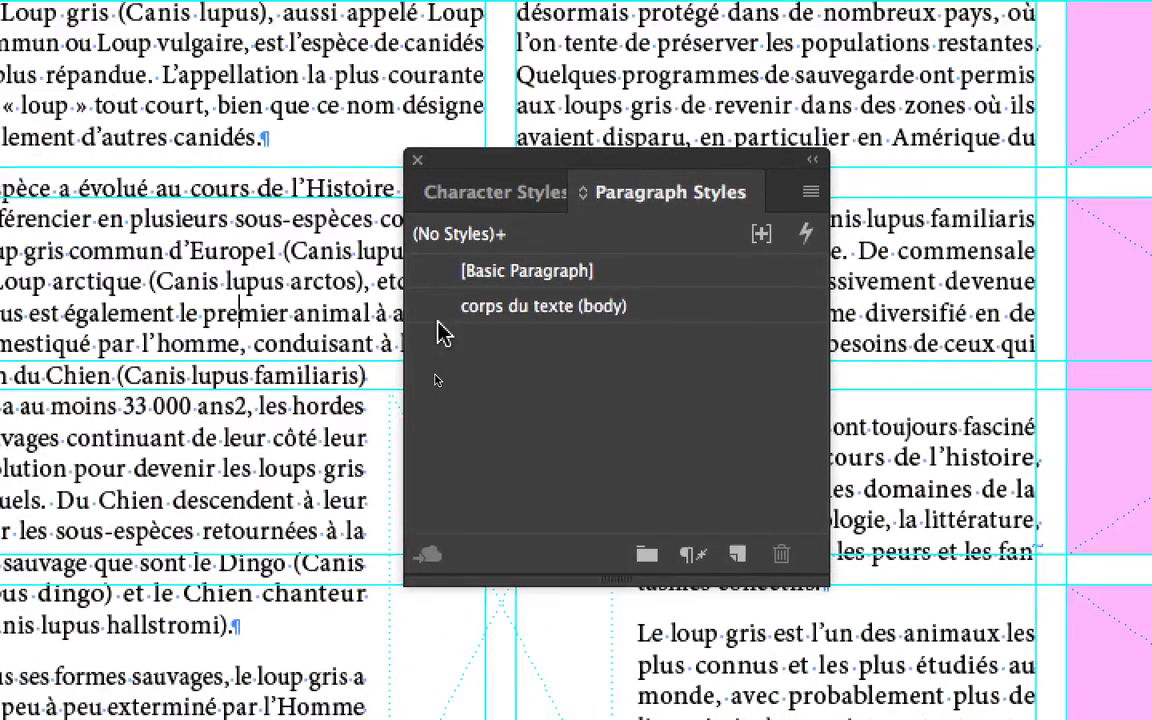
left_click(554, 328)
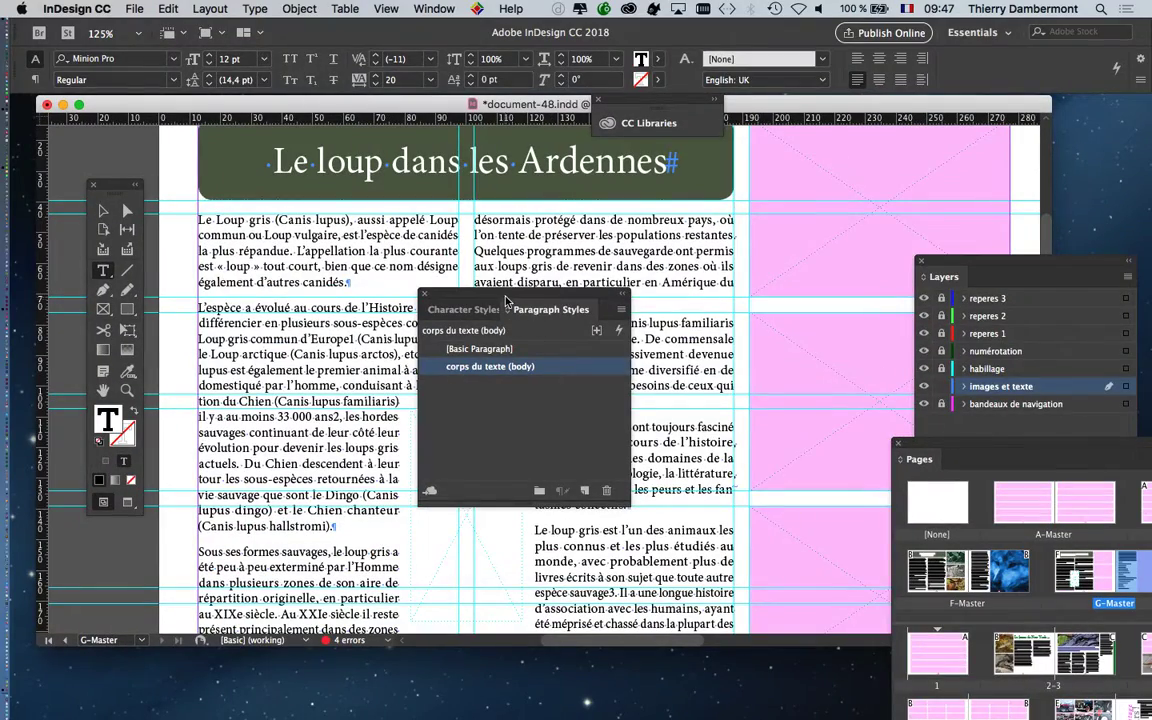
left_click_drag(506, 300, 865, 193)
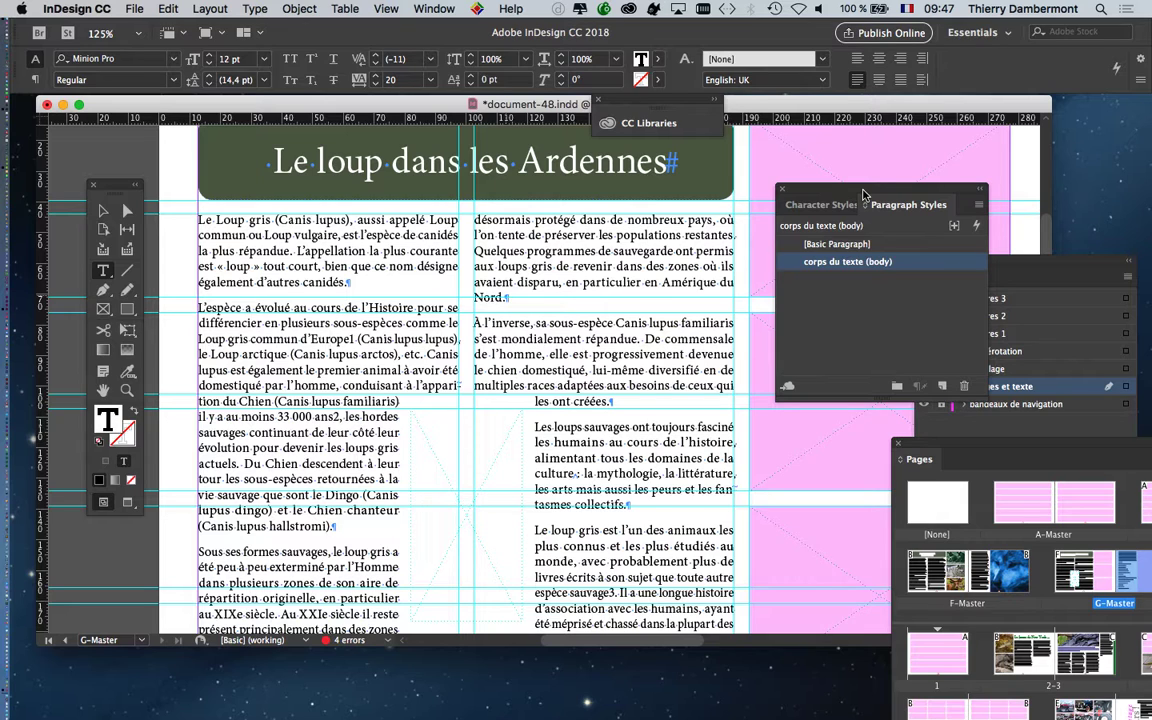
left_click_drag(116, 188, 110, 203)
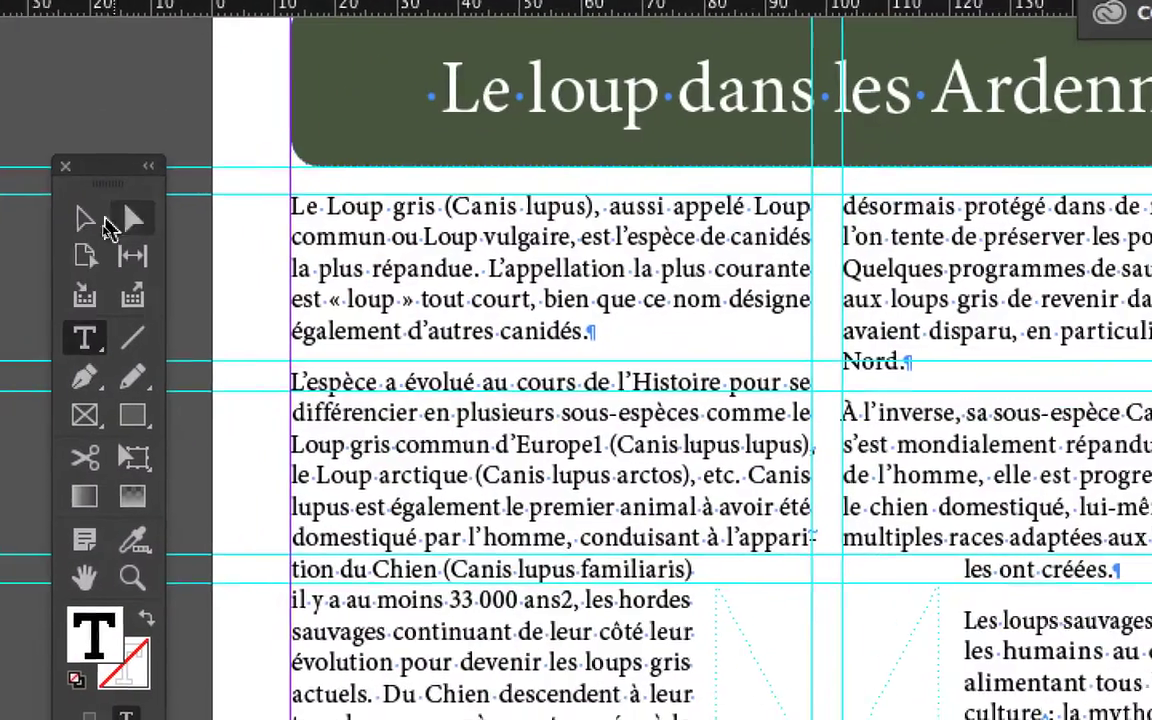
Switch to the Selection tool and deselect the text frame so nothing is selected on the page.
left_click(95, 226)
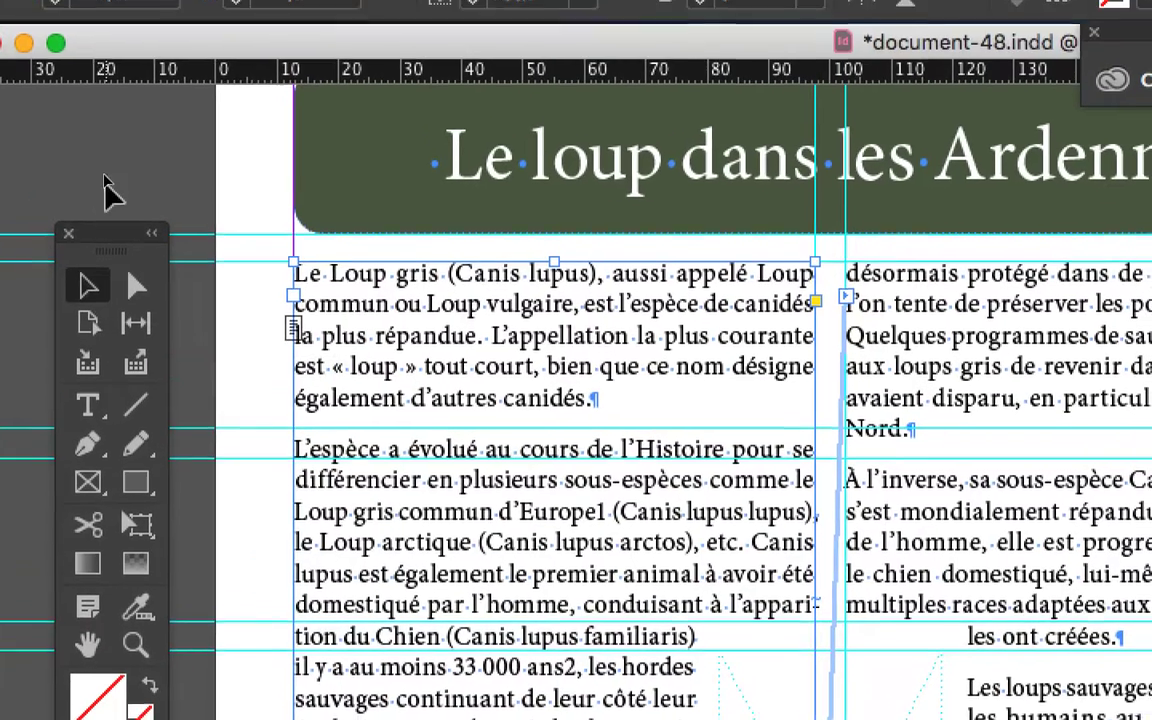
left_click(108, 165)
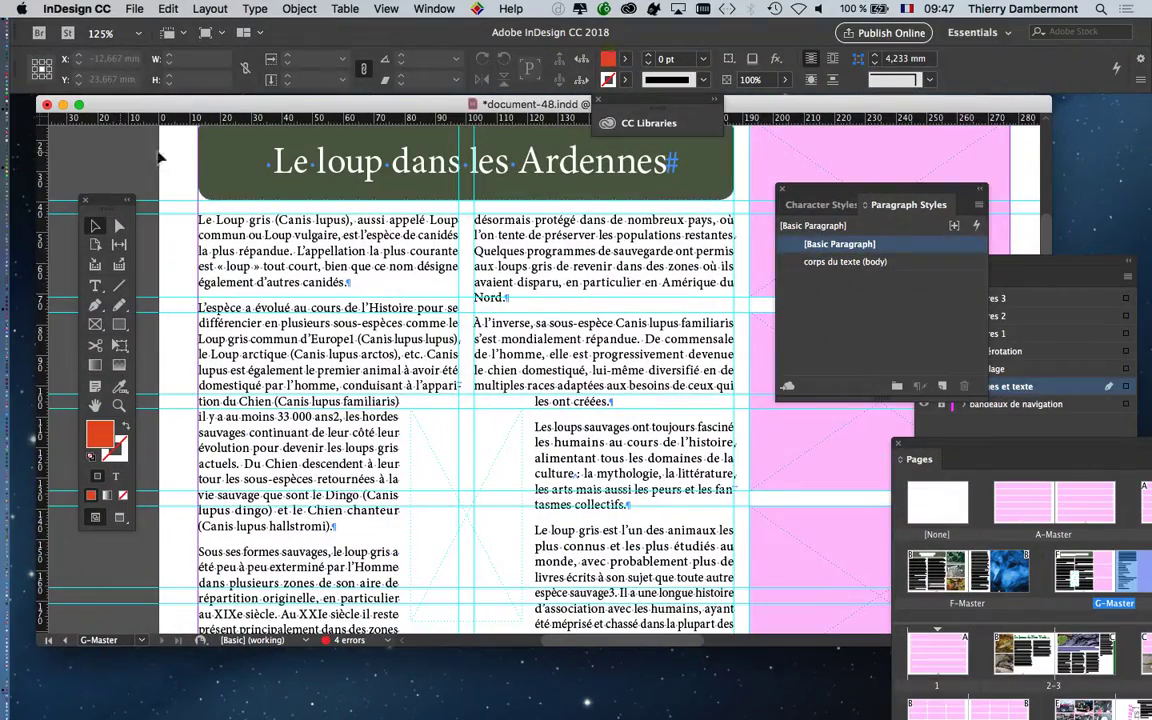
left_click_drag(843, 190, 880, 165)
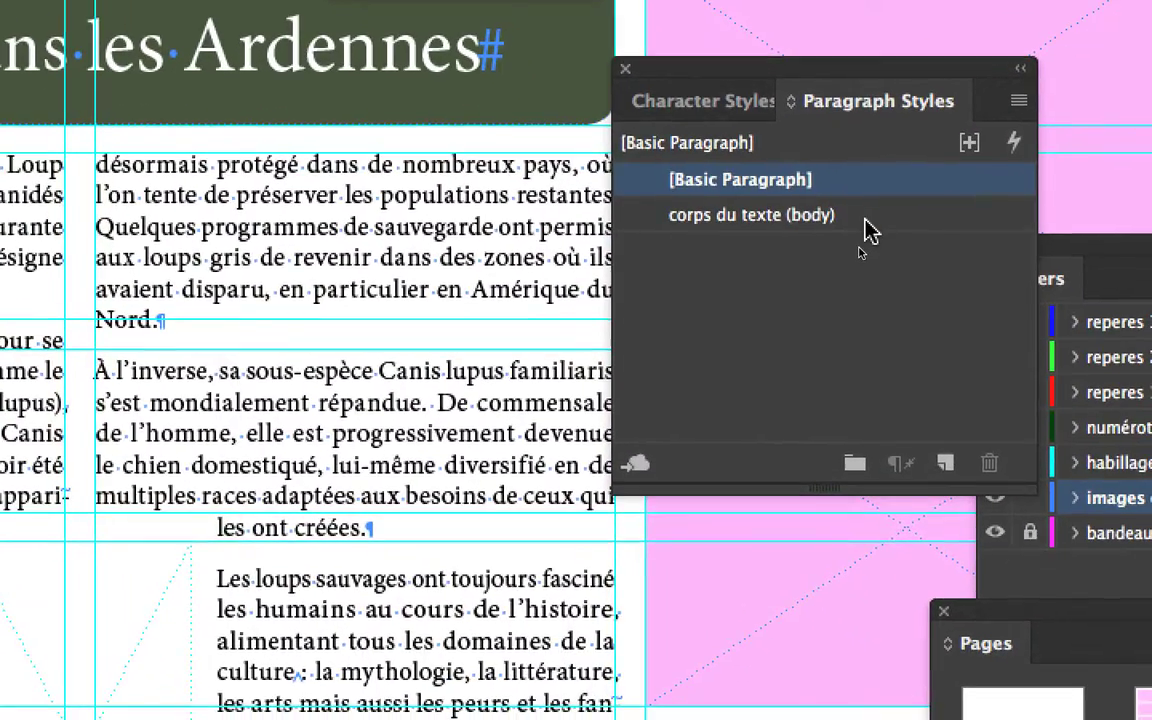
Open the Basic Character Formats options of the "corps du texte (body)" style with Preview enabled, keeping the body text in view.
left_click(1006, 330)
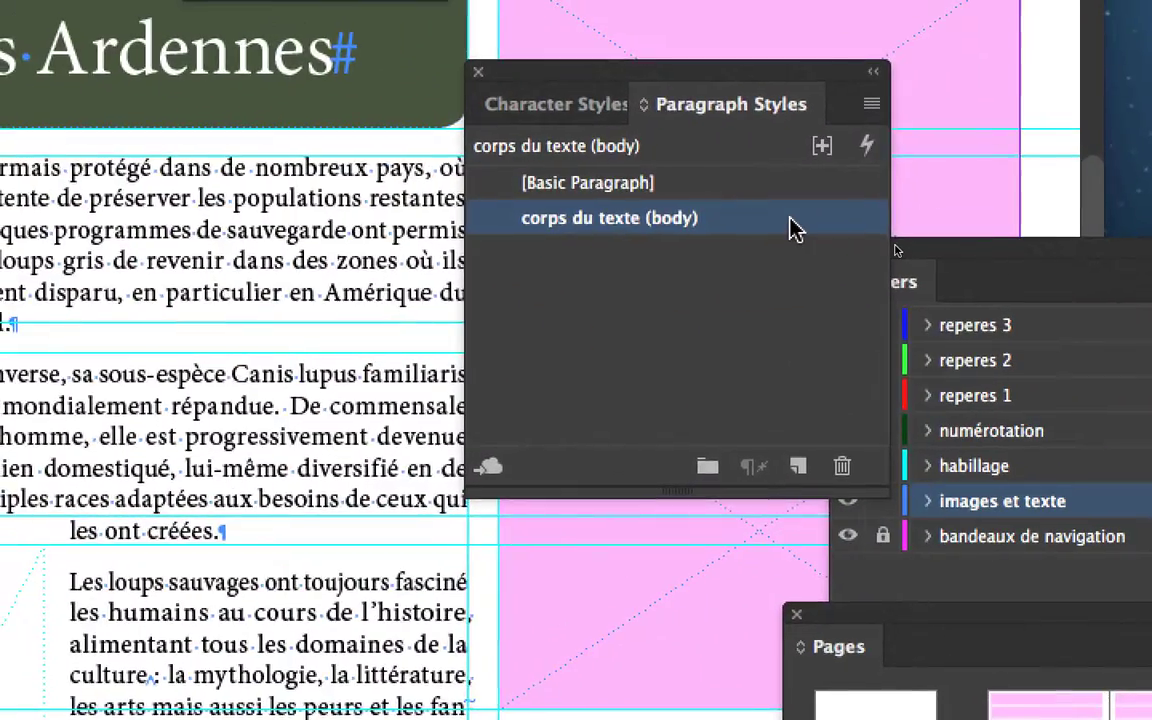
double_click(856, 205)
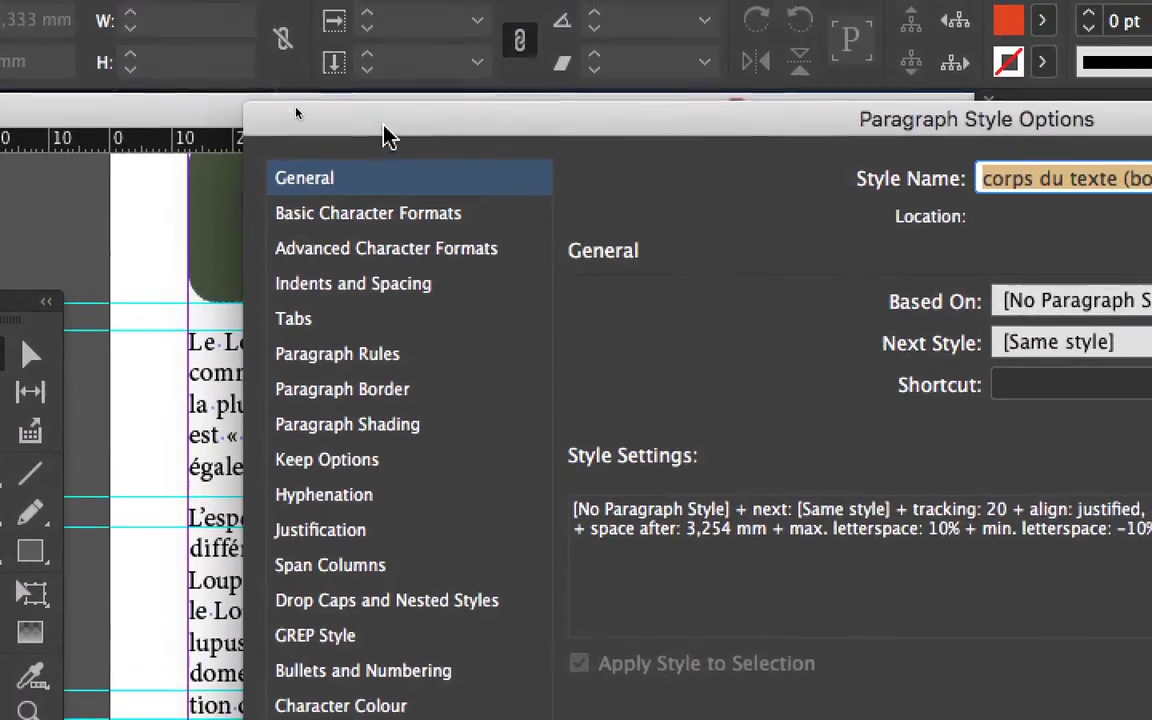
left_click_drag(439, 15, 962, 83)
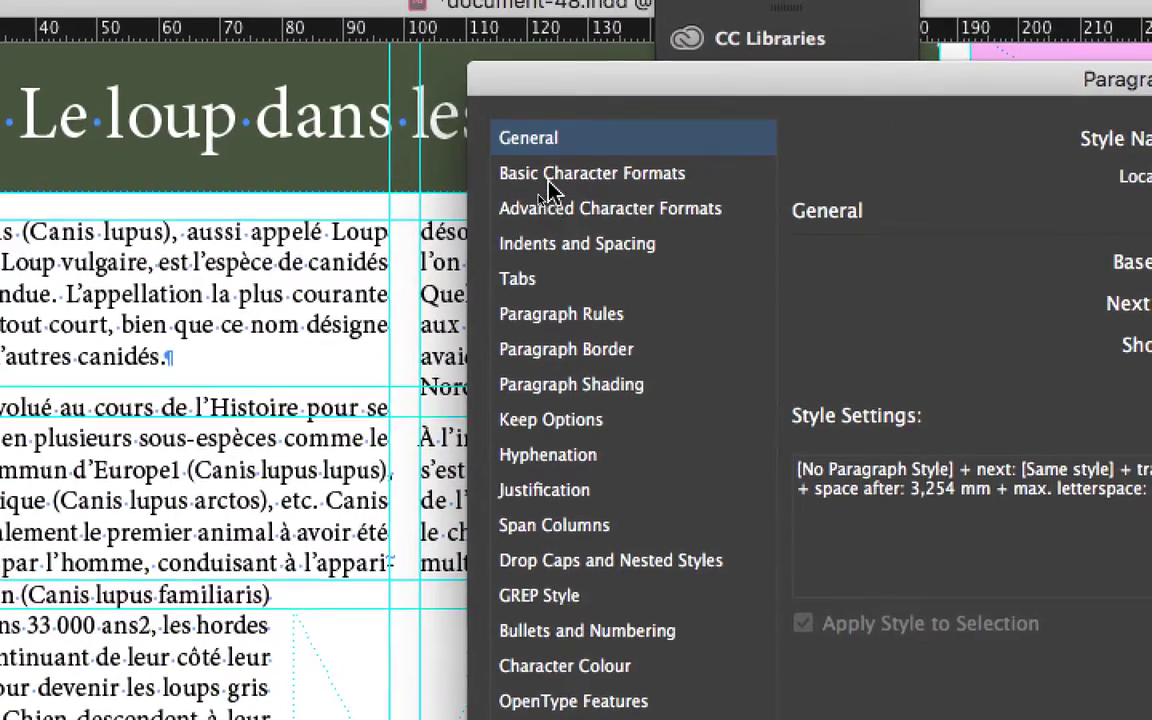
left_click(549, 180)
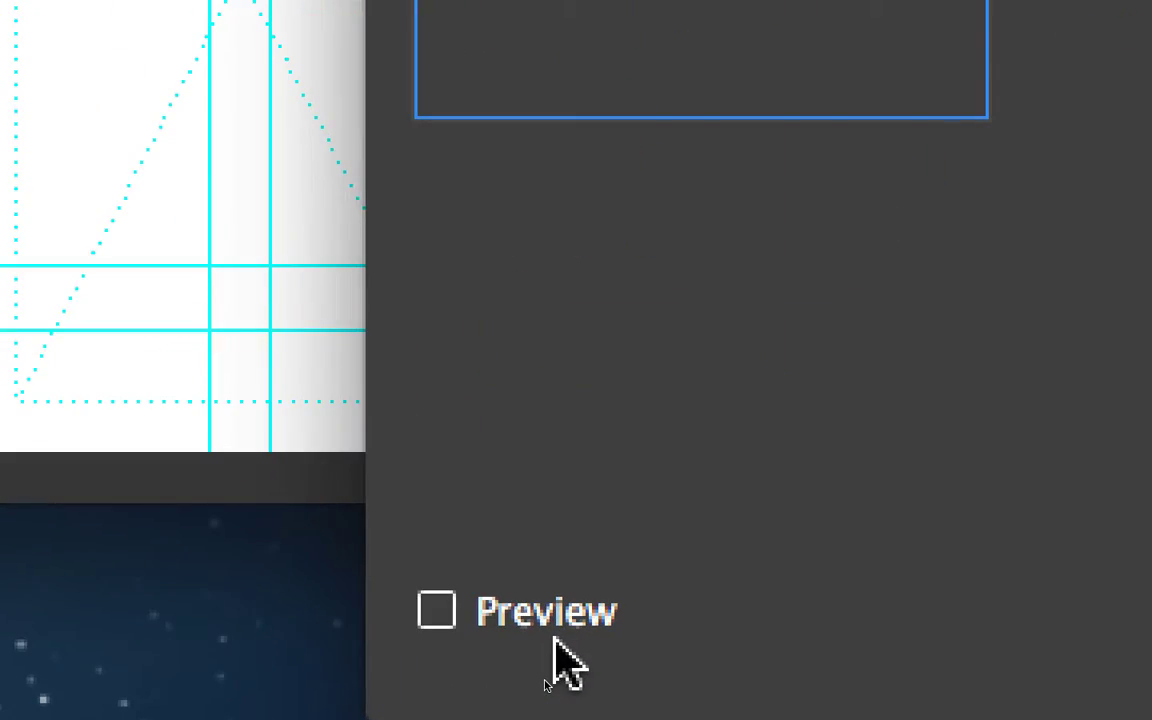
left_click(557, 613)
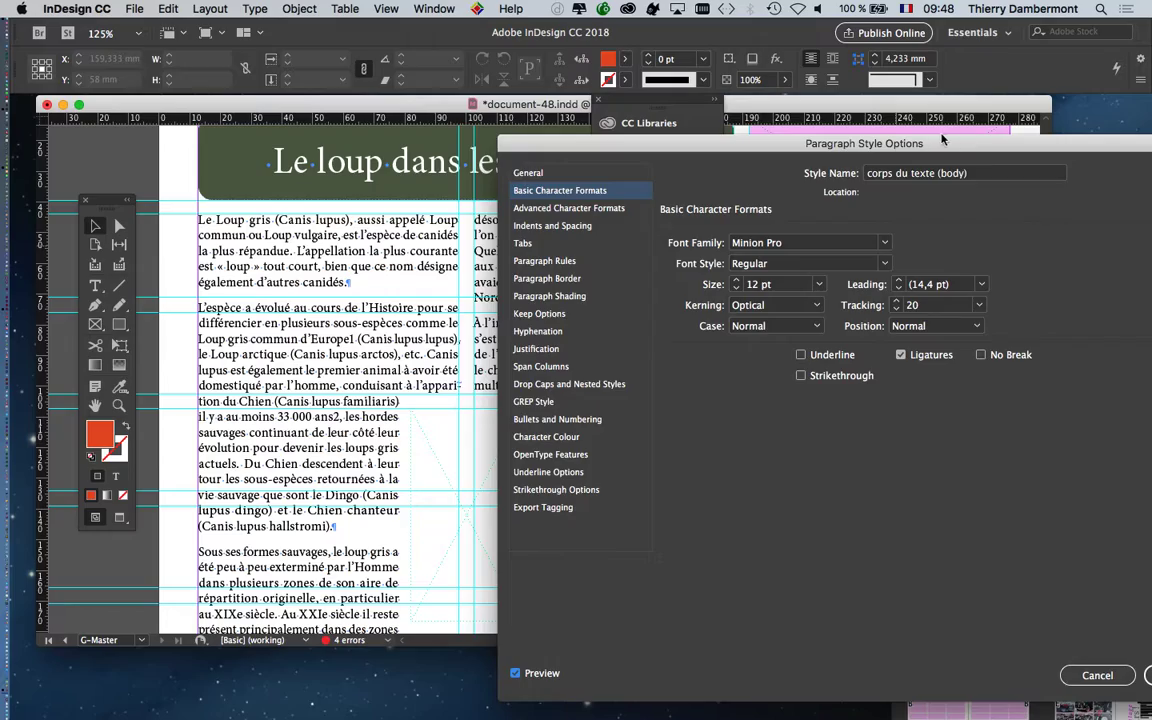
left_click_drag(941, 139, 812, 307)
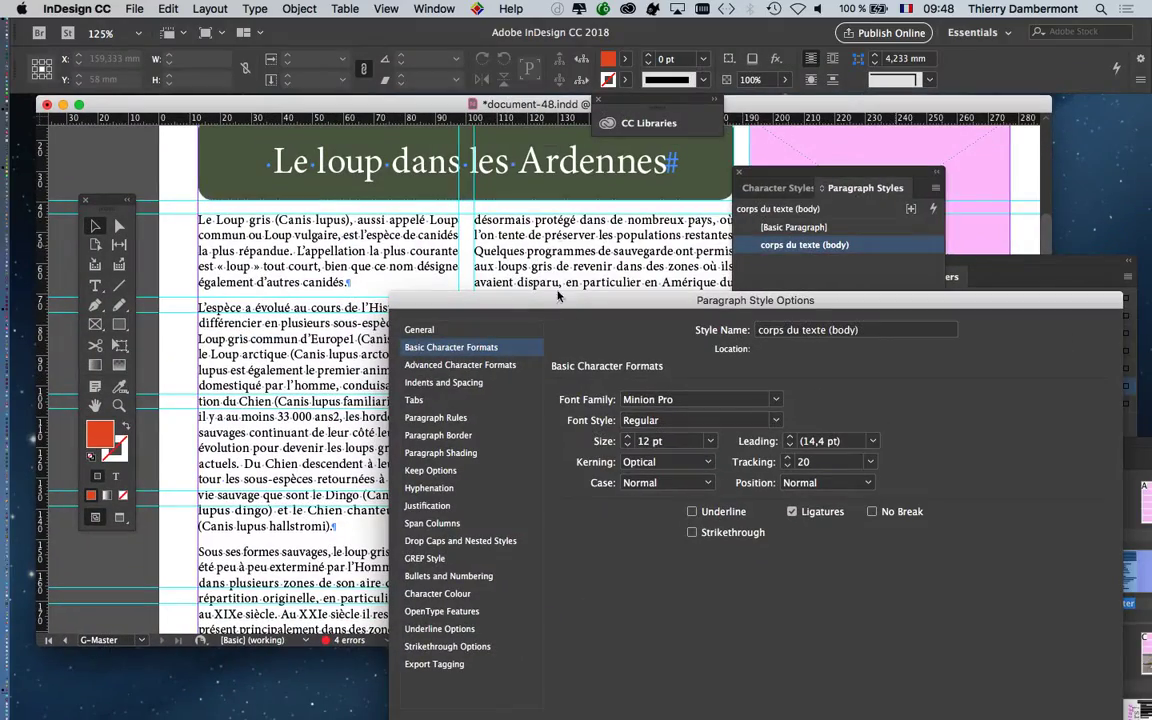
left_click_drag(558, 296, 641, 93)
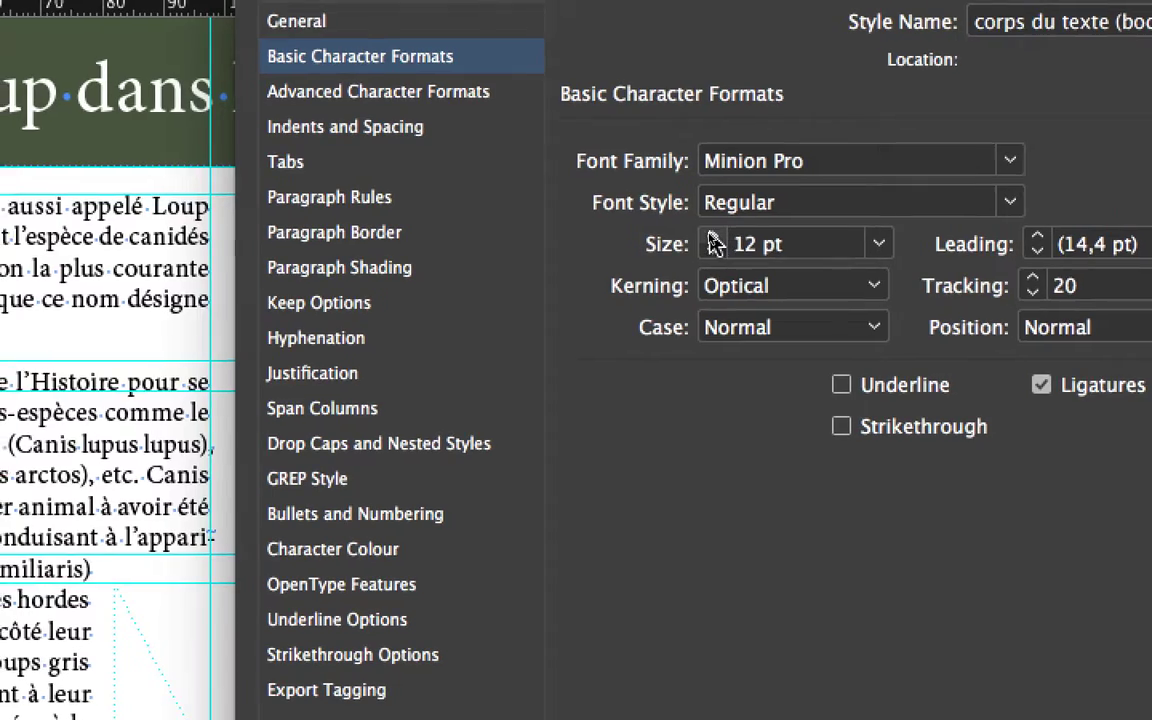
Set the font size of the "corps du texte (body)" style to 18 pt and accept the style options.
left_click(708, 234)
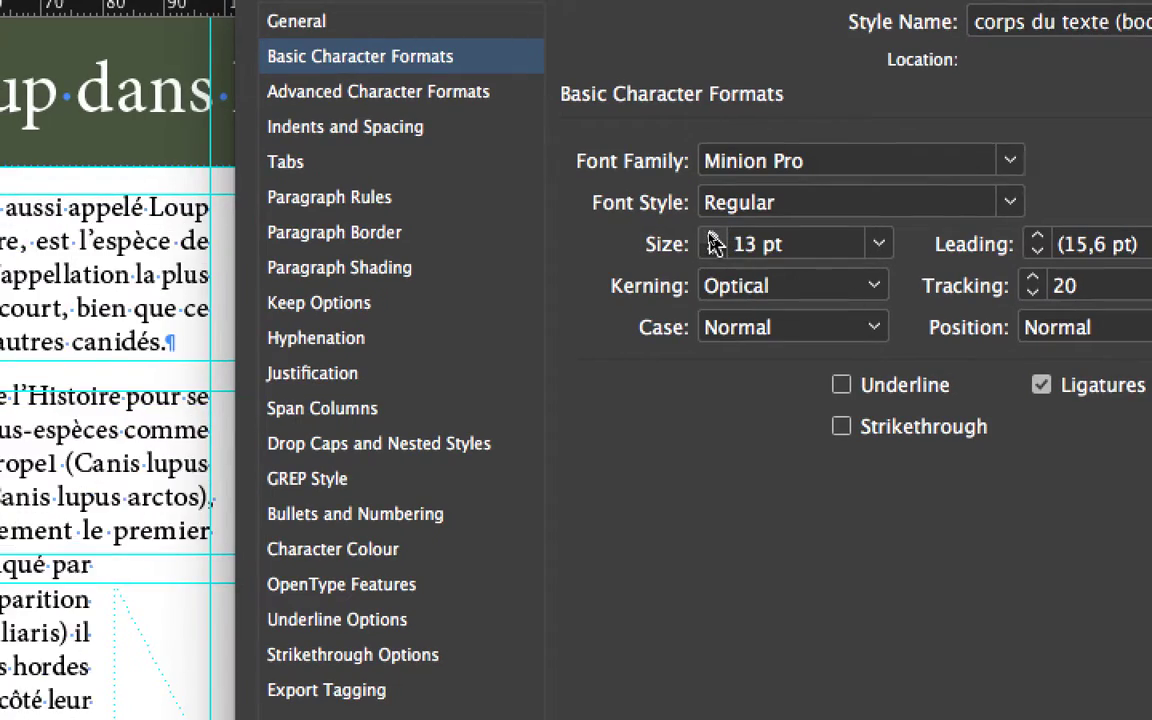
left_click(712, 240)
left_click(712, 240)
left_click(712, 240)
left_click(712, 240)
left_click(712, 240)
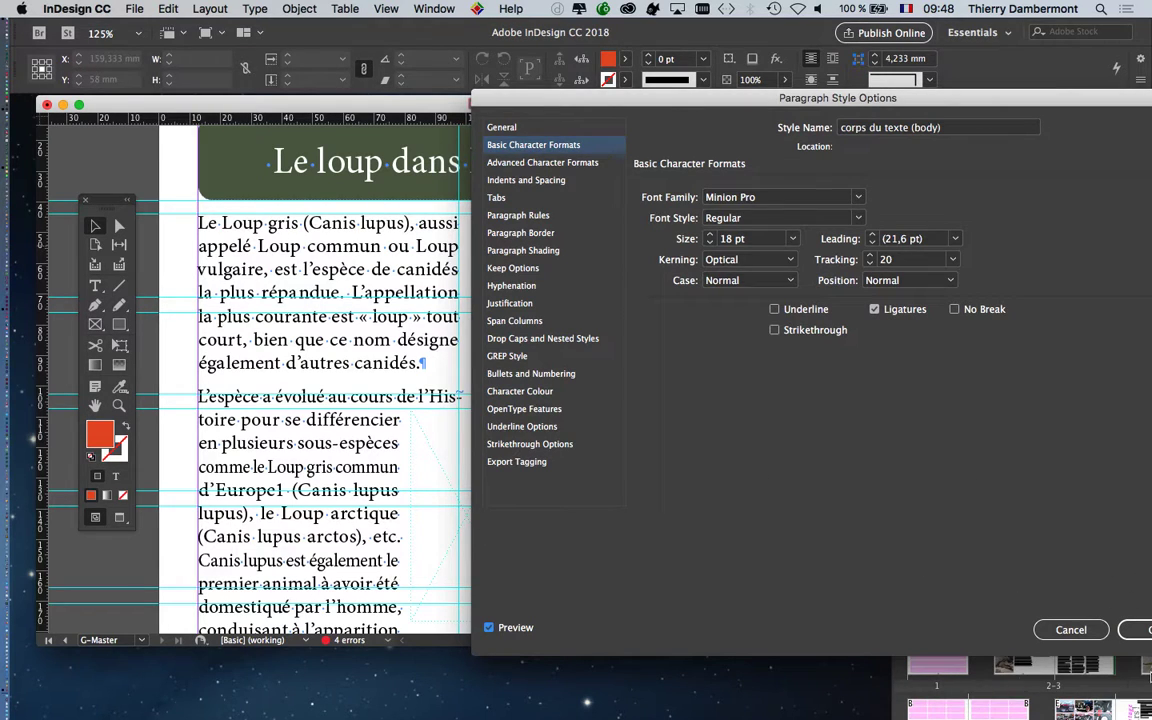
left_click(1145, 630)
Check the styled and unstyled paragraphs on the spread, and undo the font size change of the body style.
scroll(390, 419, "down", 2)
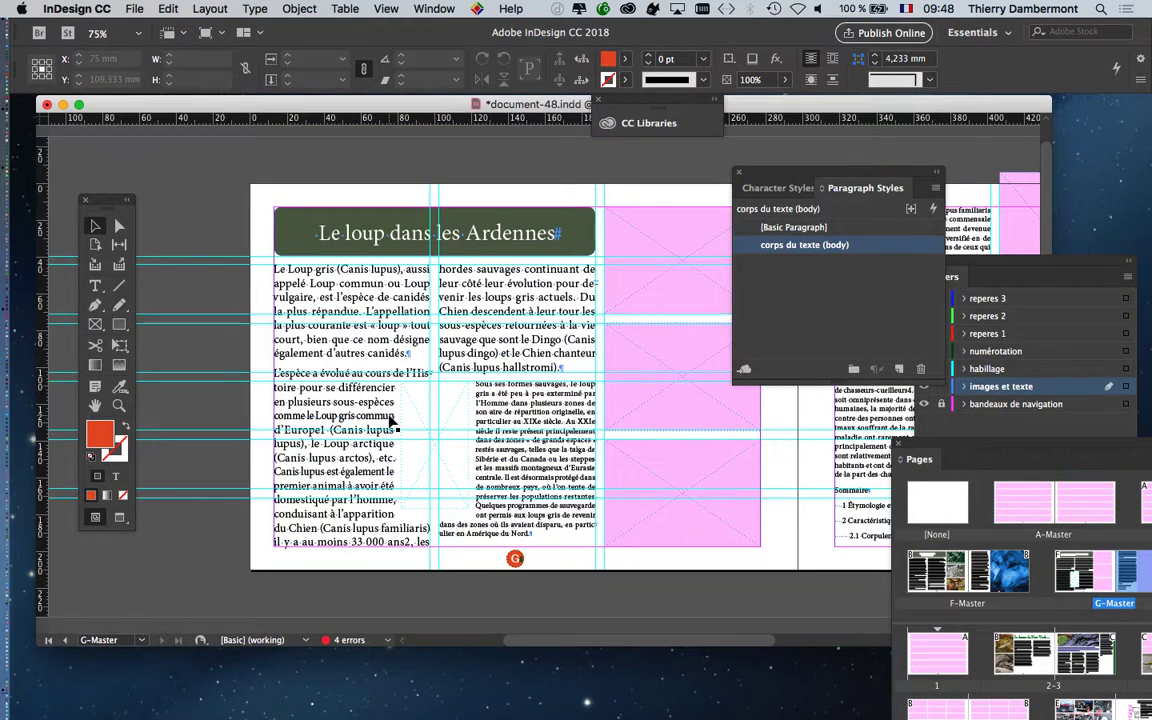
scroll(416, 440, "up", 1)
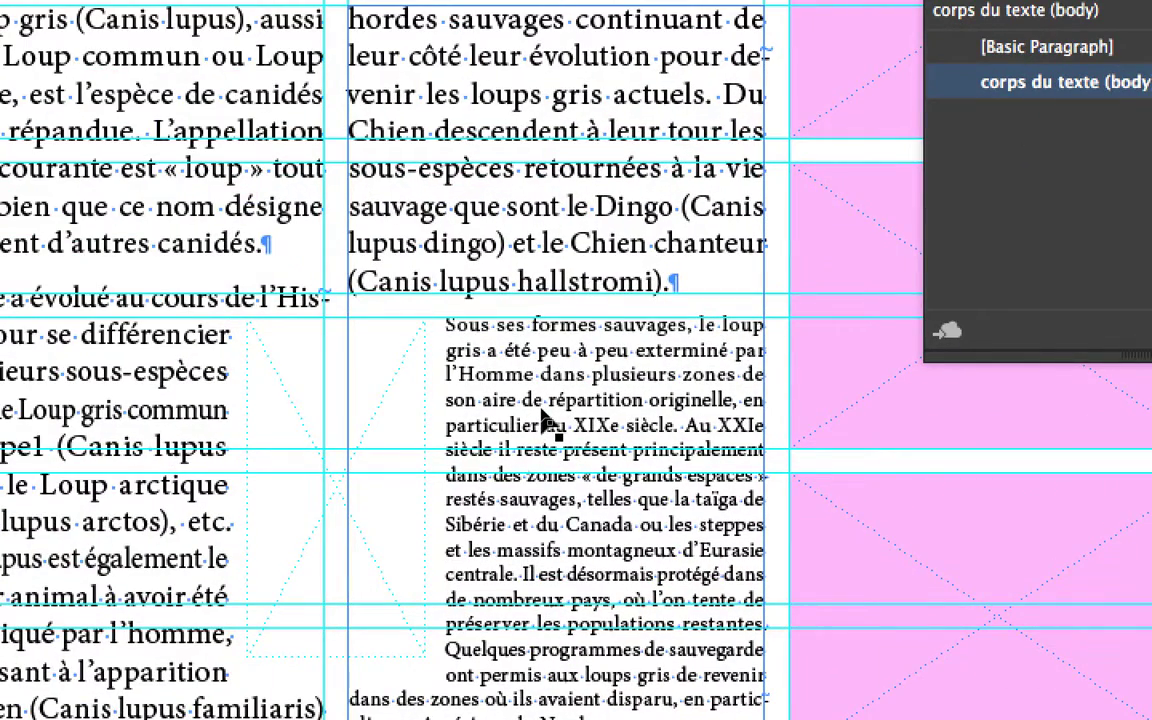
key("super+z")
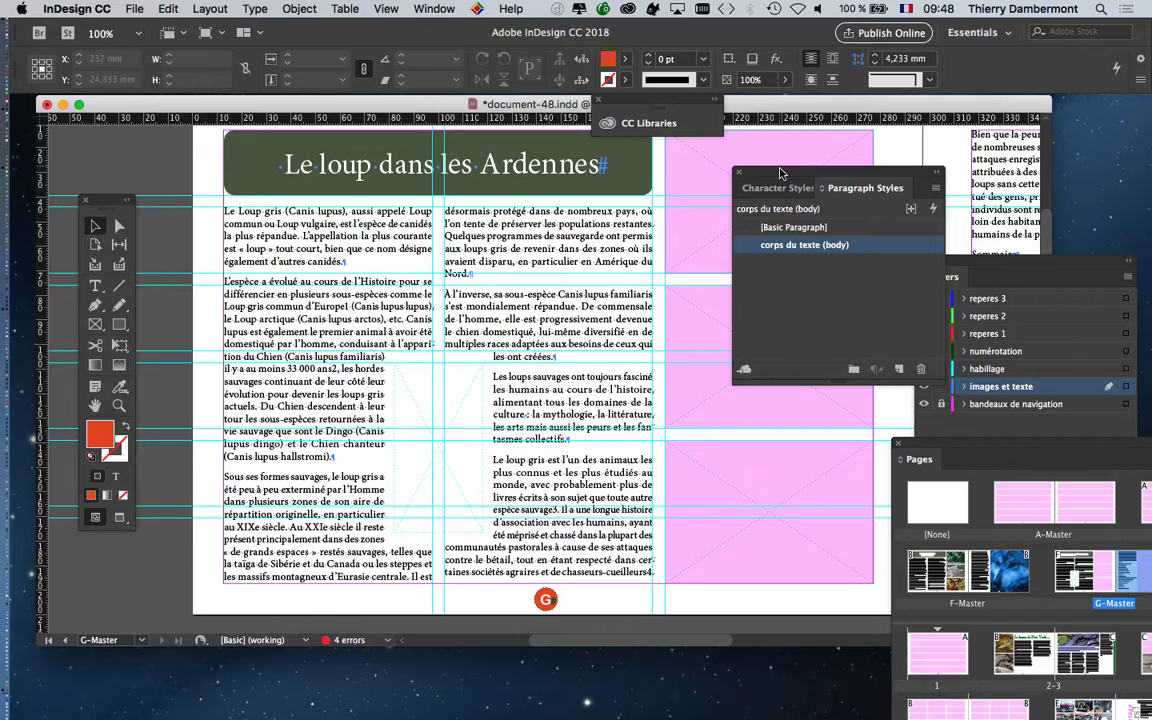
Select all text of the threaded story across the spread, apply the "corps du texte (body)" style to it, and deselect the text.
left_click_drag(780, 174, 731, 165)
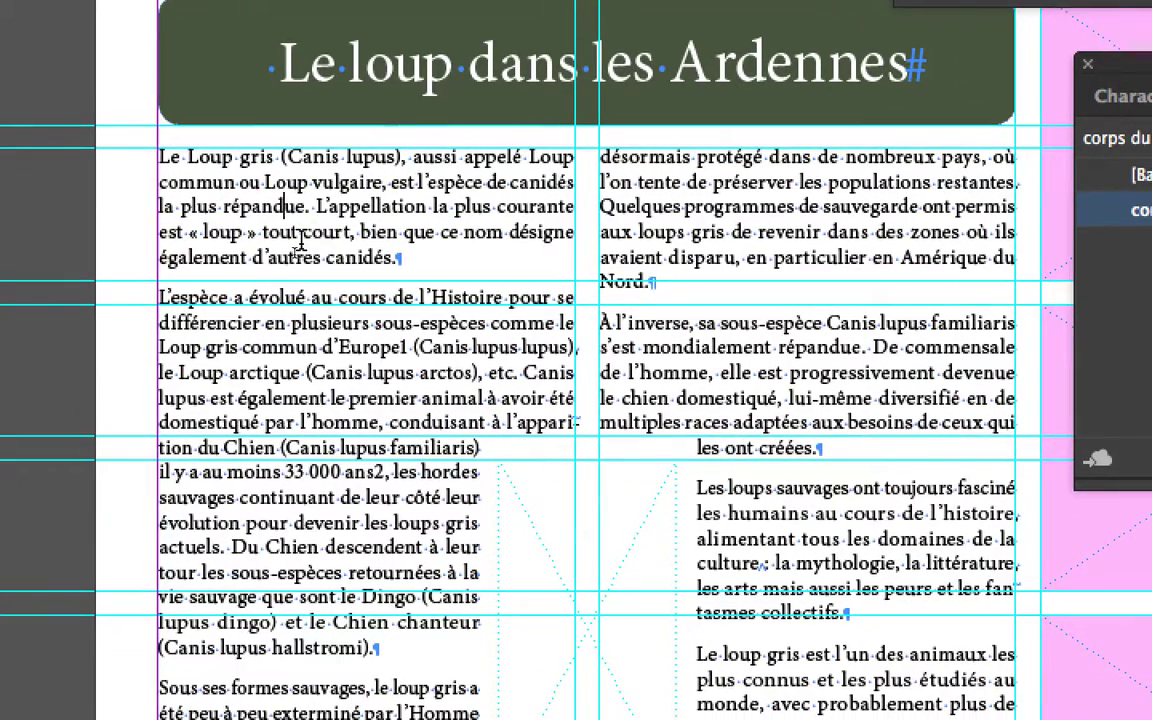
key("ctrl+a")
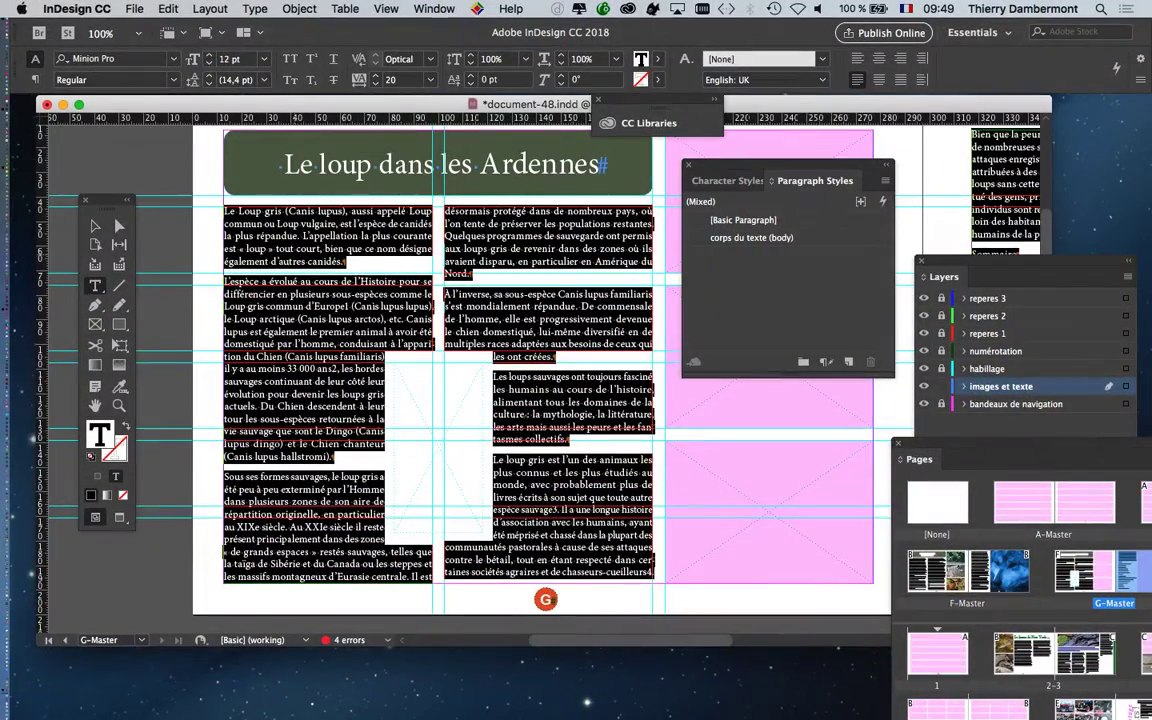
left_click_drag(760, 166, 704, 603)
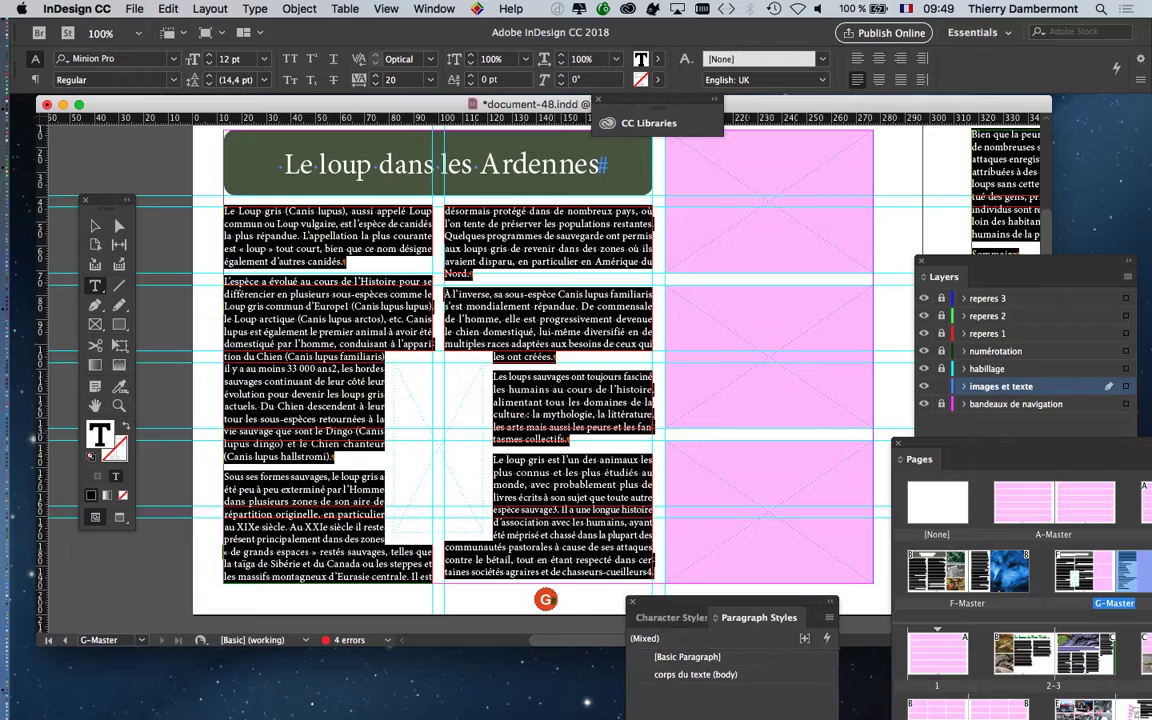
key("ctrl+minus")
scroll(540, 370, "right", 5)
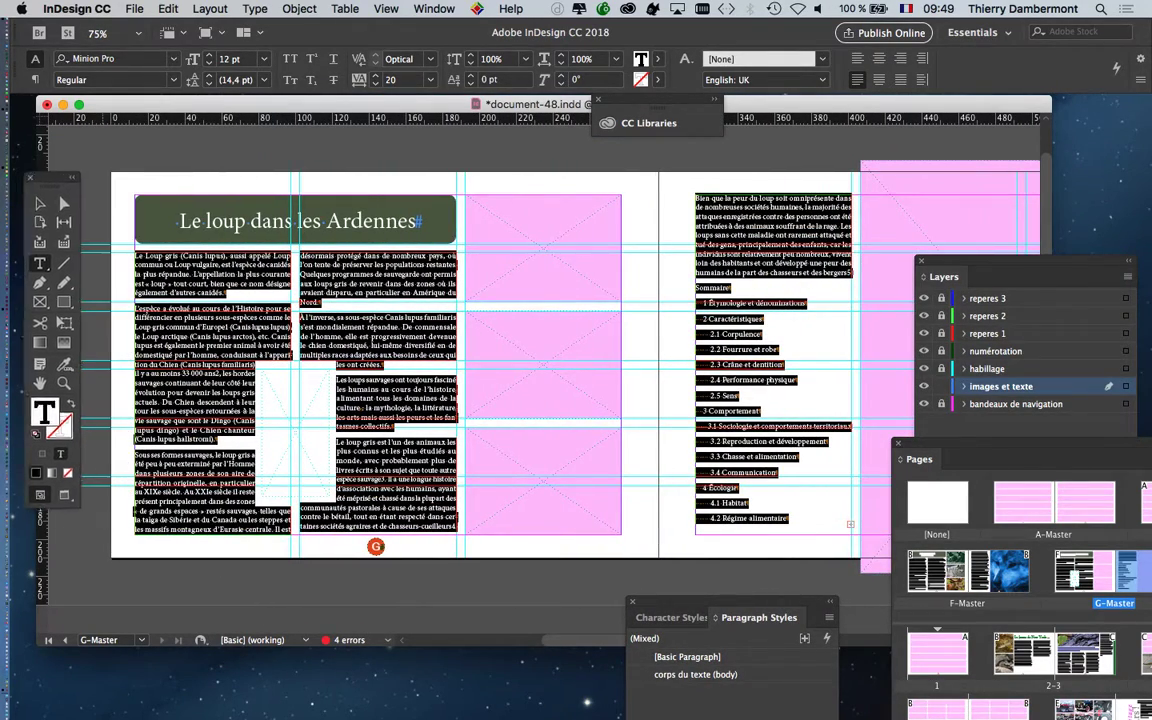
left_click_drag(50, 178, 63, 171)
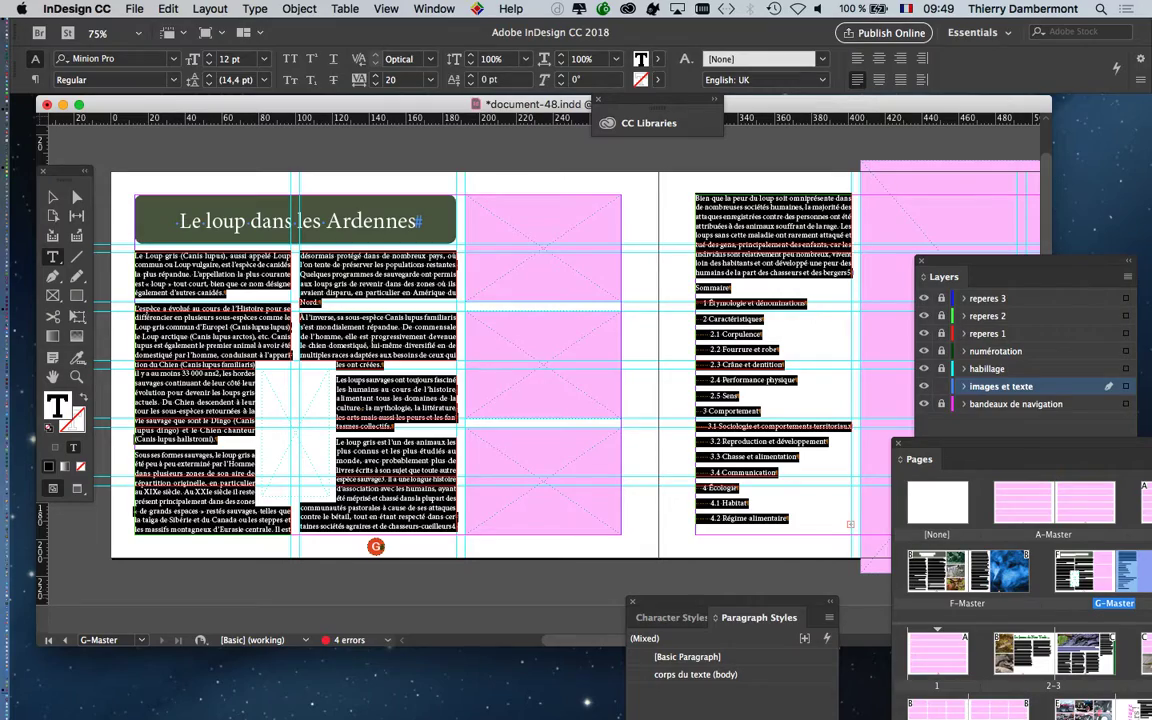
left_click_drag(733, 602, 493, 153)
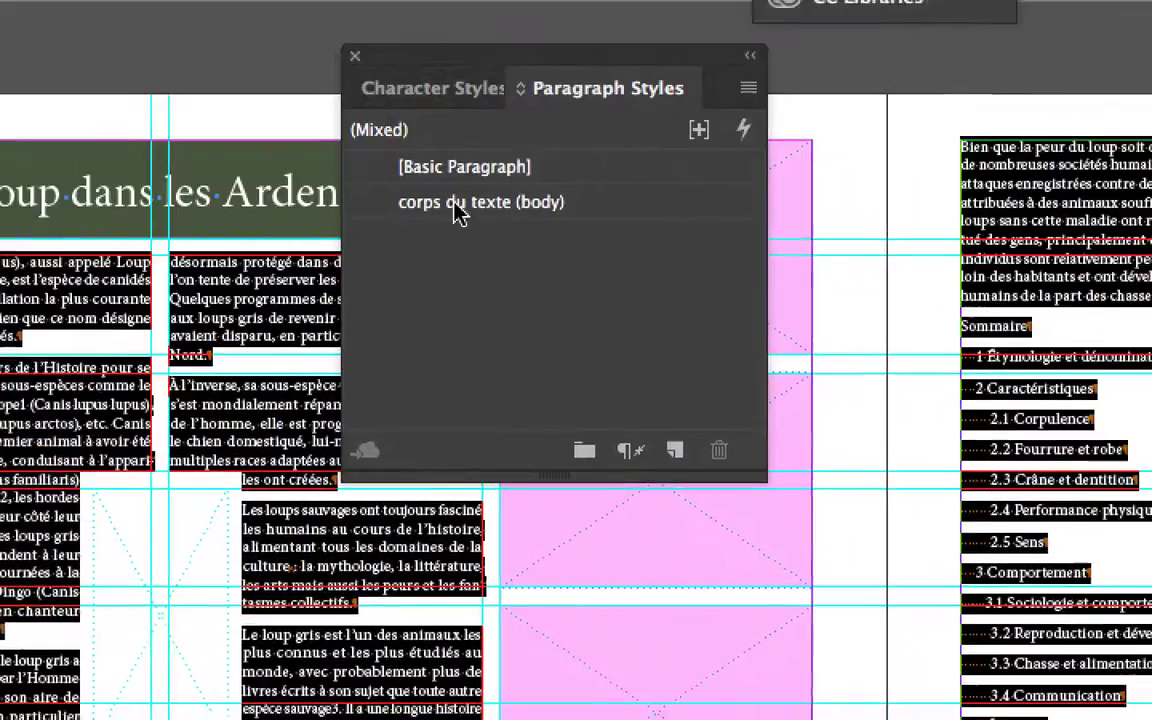
left_click(515, 227)
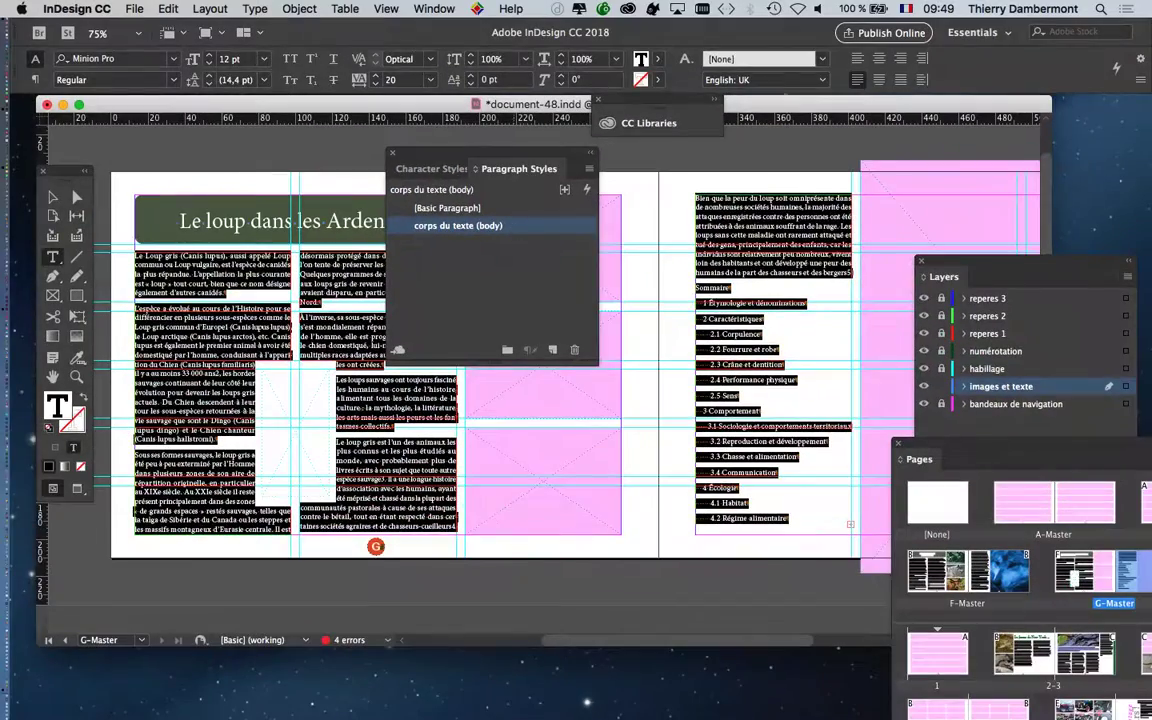
left_click(53, 197)
left_click(142, 134)
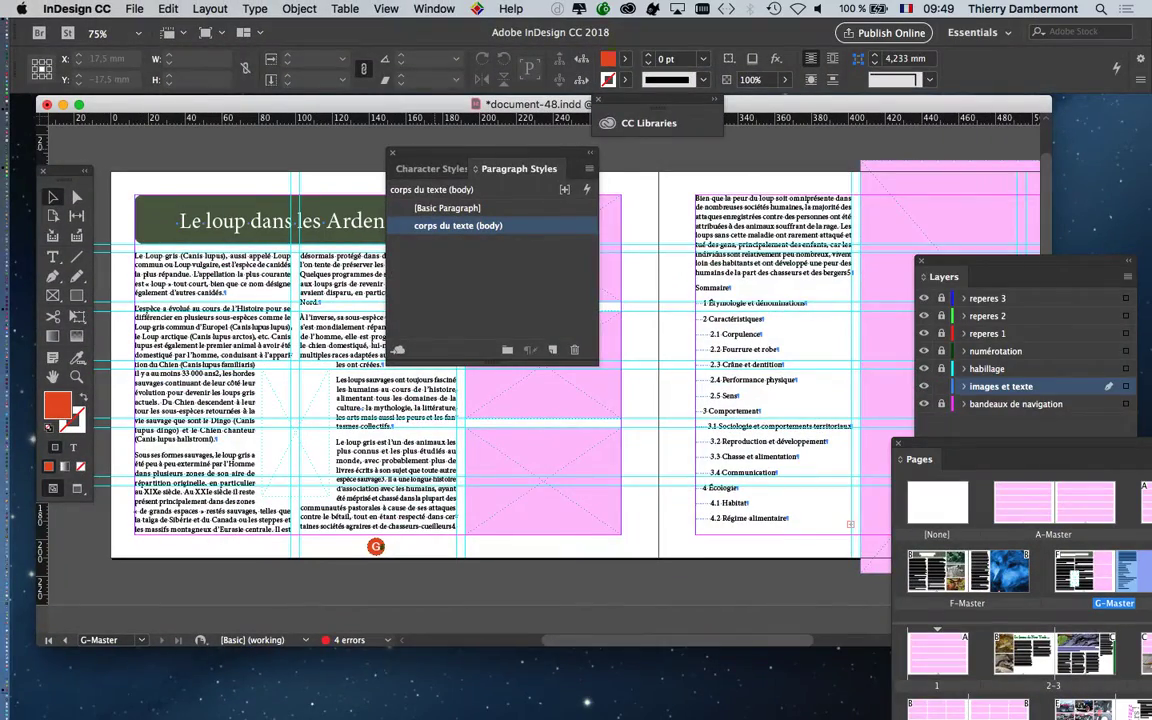
Reopen the "corps du texte (body)" style at its Basic Character Formats, ready to edit the font family with the text columns visible.
left_click_drag(490, 153, 694, 354)
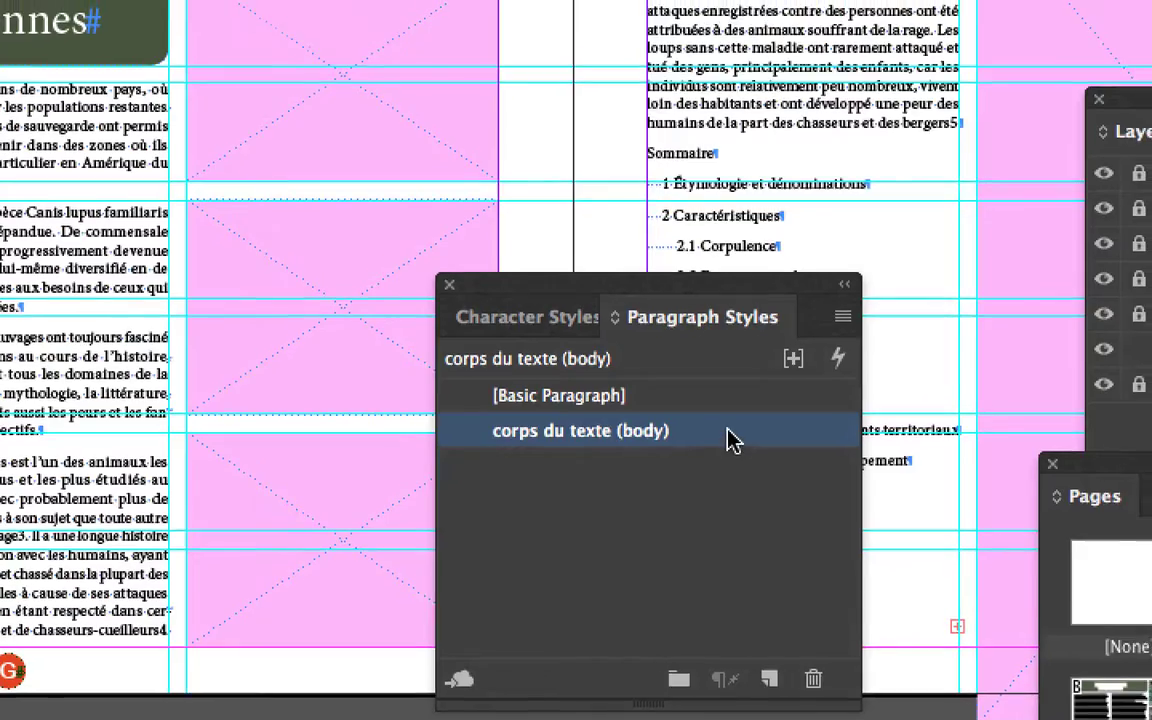
double_click(735, 430)
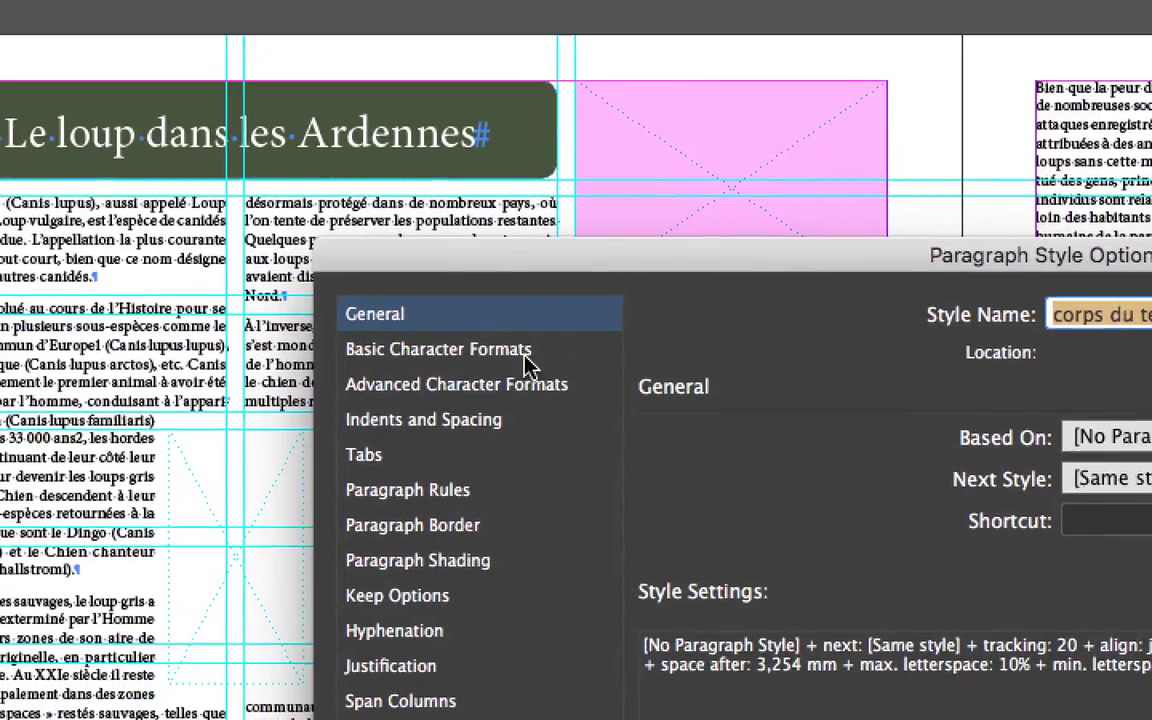
left_click(558, 420)
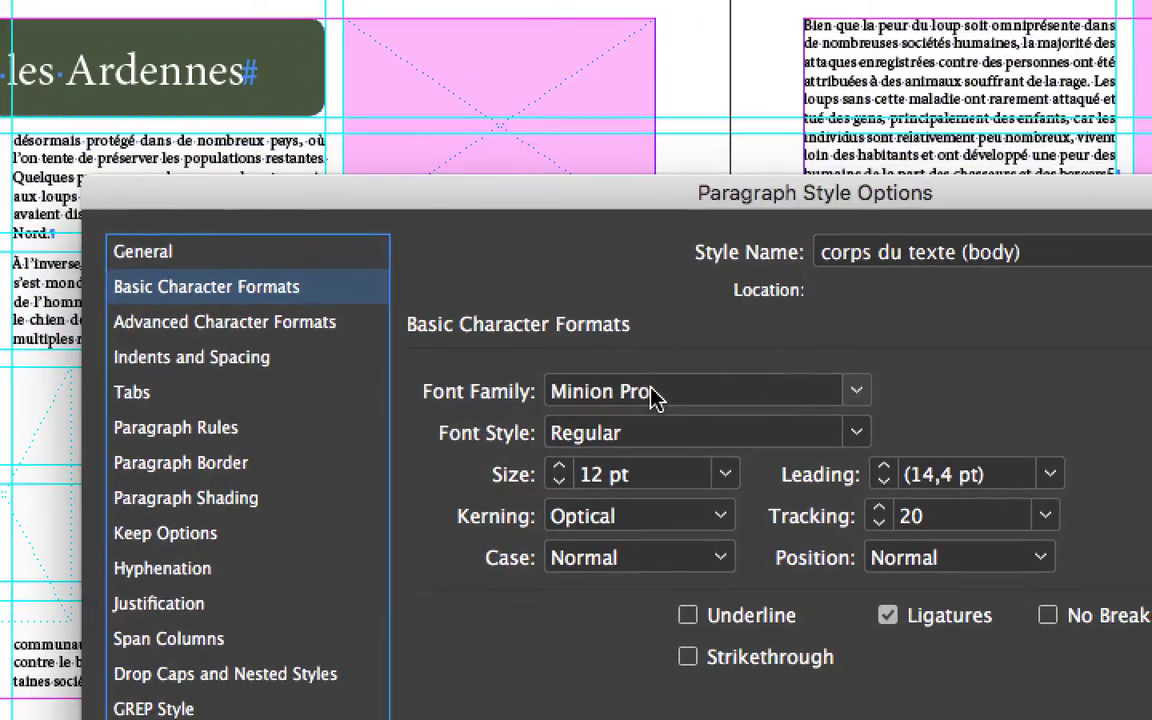
left_click(702, 334)
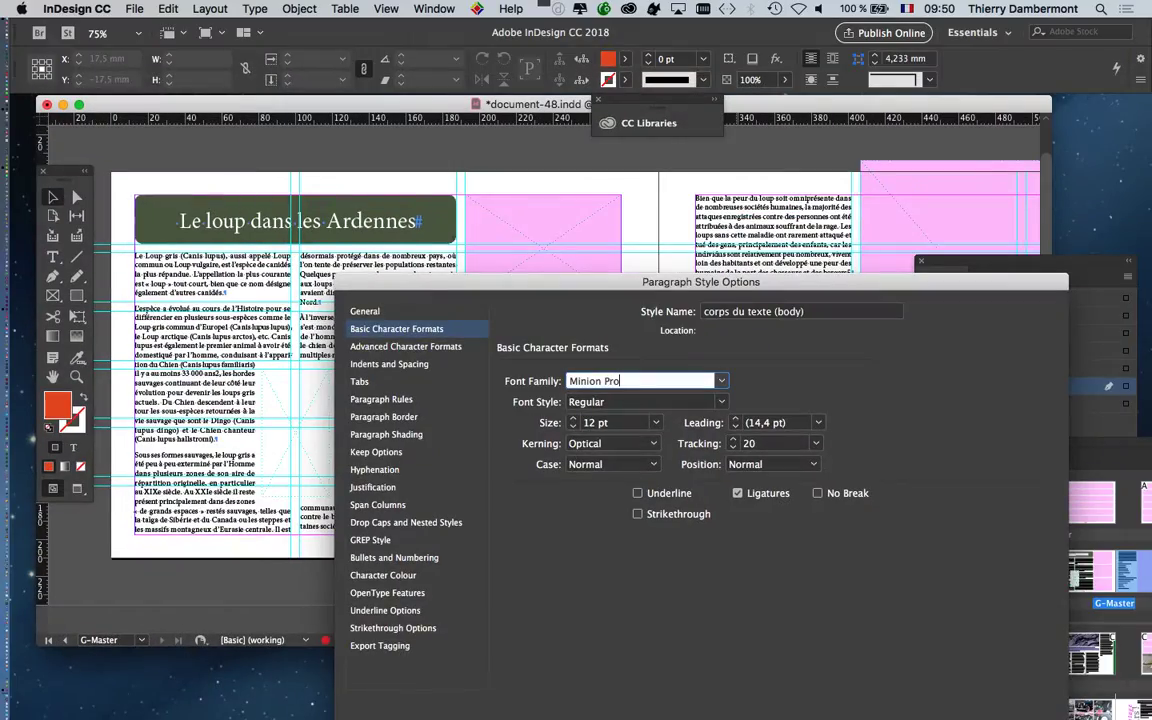
left_click_drag(701, 282, 822, 141)
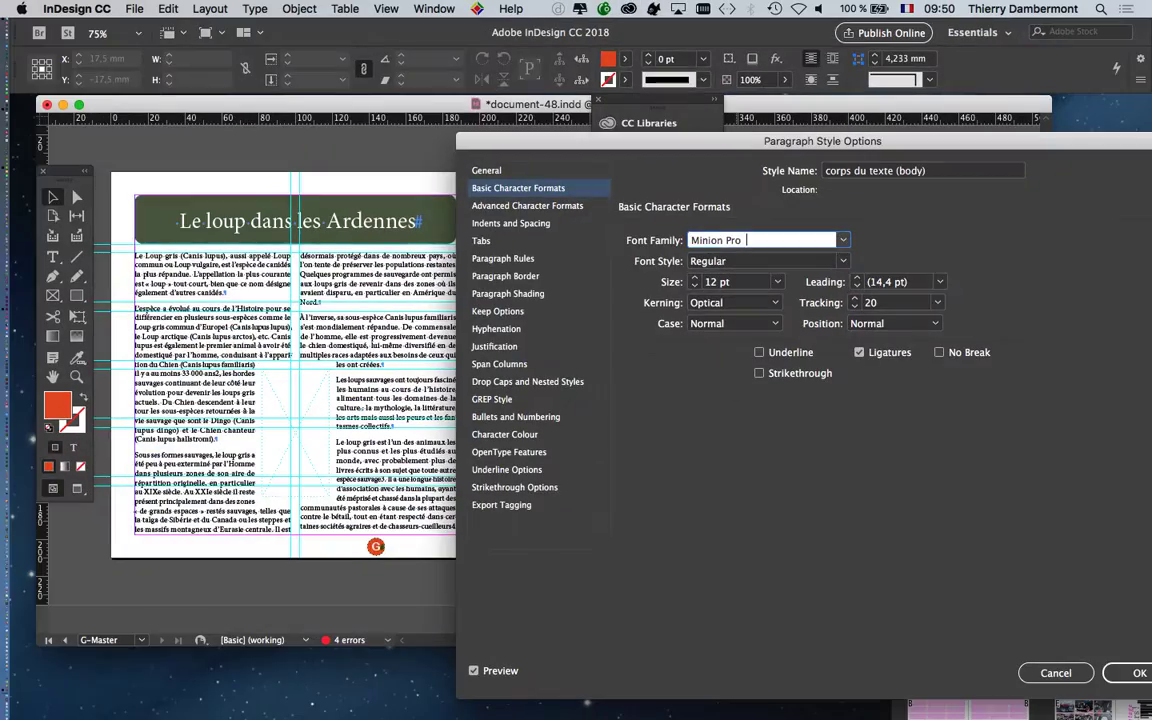
Preview other font families for the body style, including Arial Rounded MT Bold, Bernard MT Condensed, Abadi MT Condensed Light and Academy Engraved LET.
key("Down")
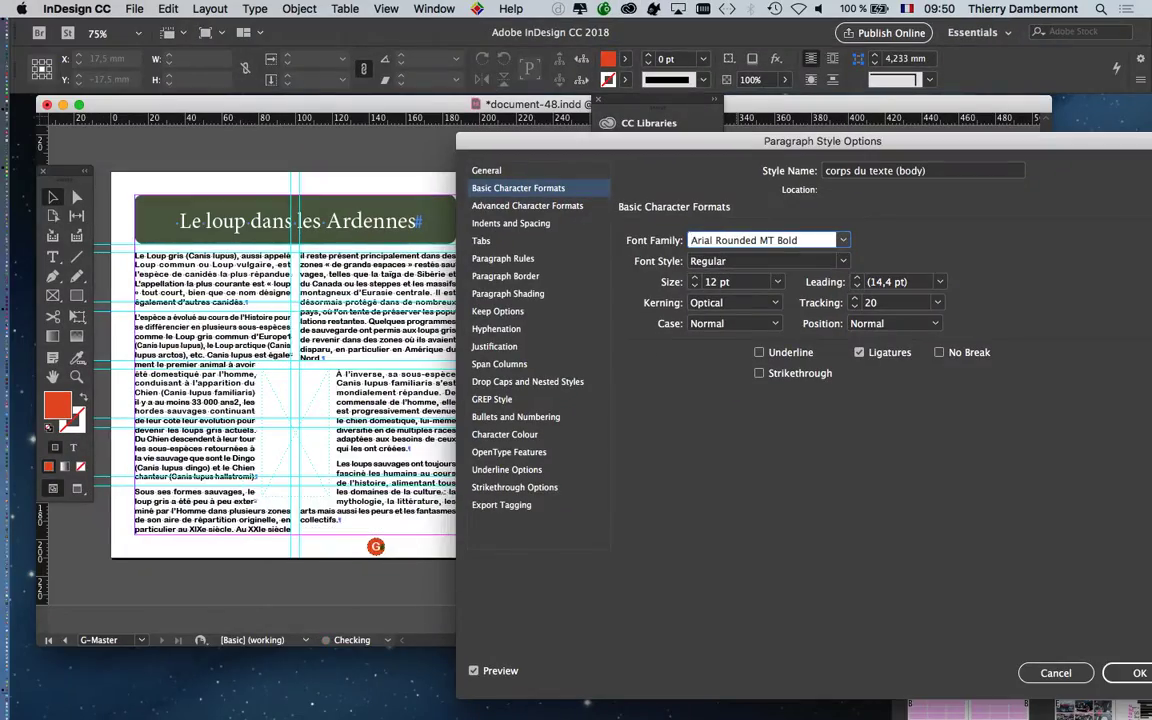
key("Down")
key("Down")
key("Down")
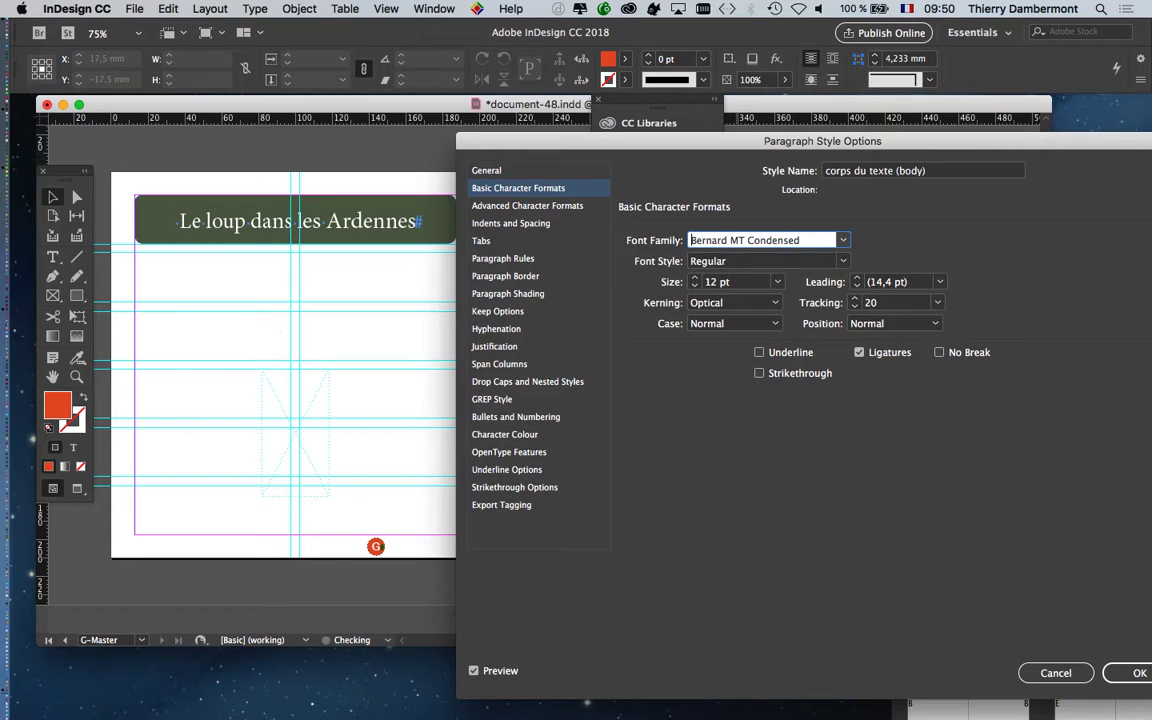
key("Down")
key("Down")
key("Down")
key("Down")
key("Down")
key("Down")
key("Down")
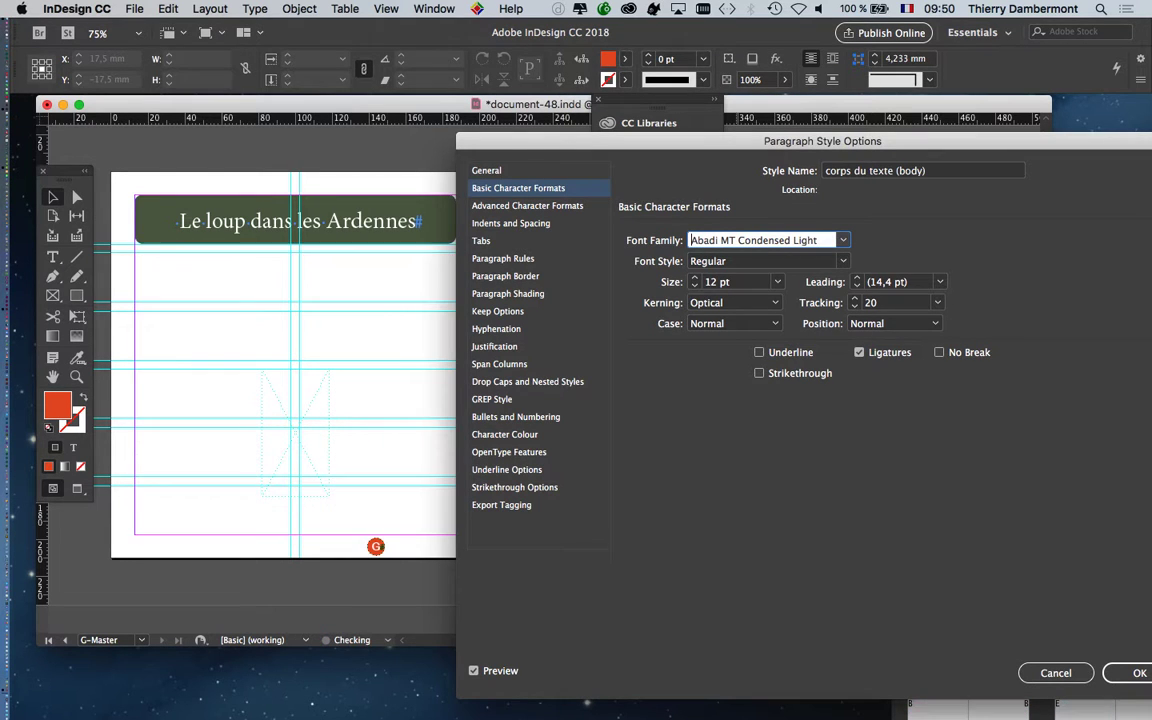
key("Down")
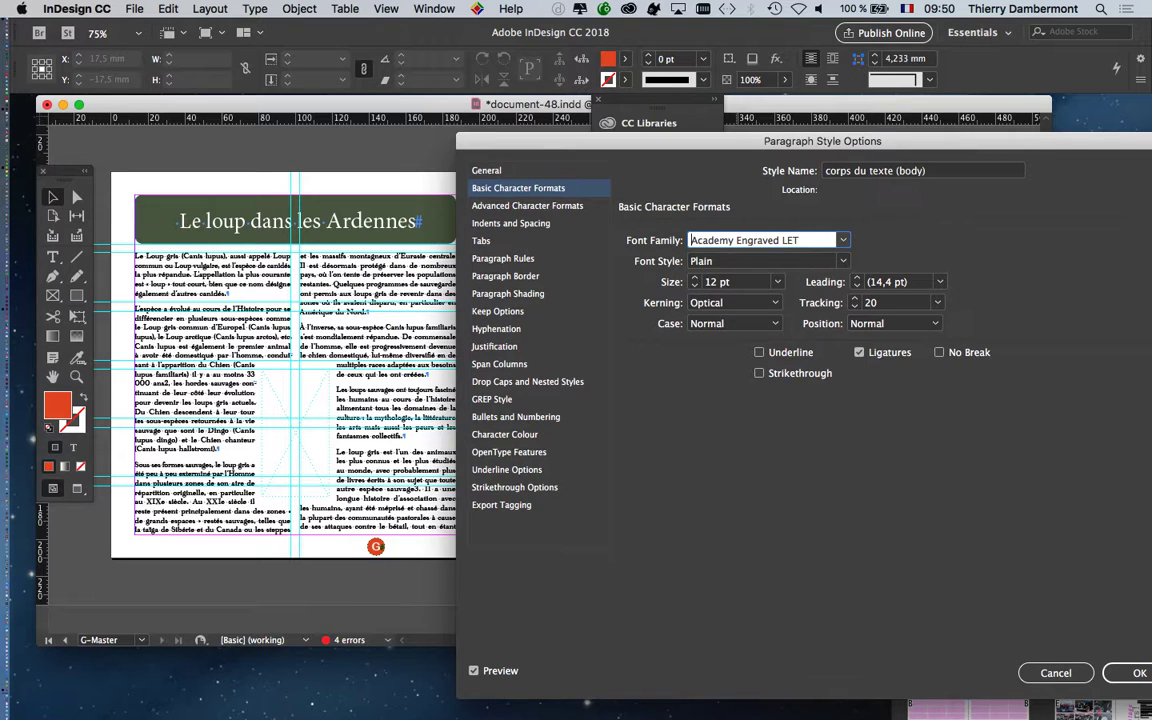
Return the body style's font family to Minion Pro and leave the style options.
left_click_drag(822, 141, 751, 131)
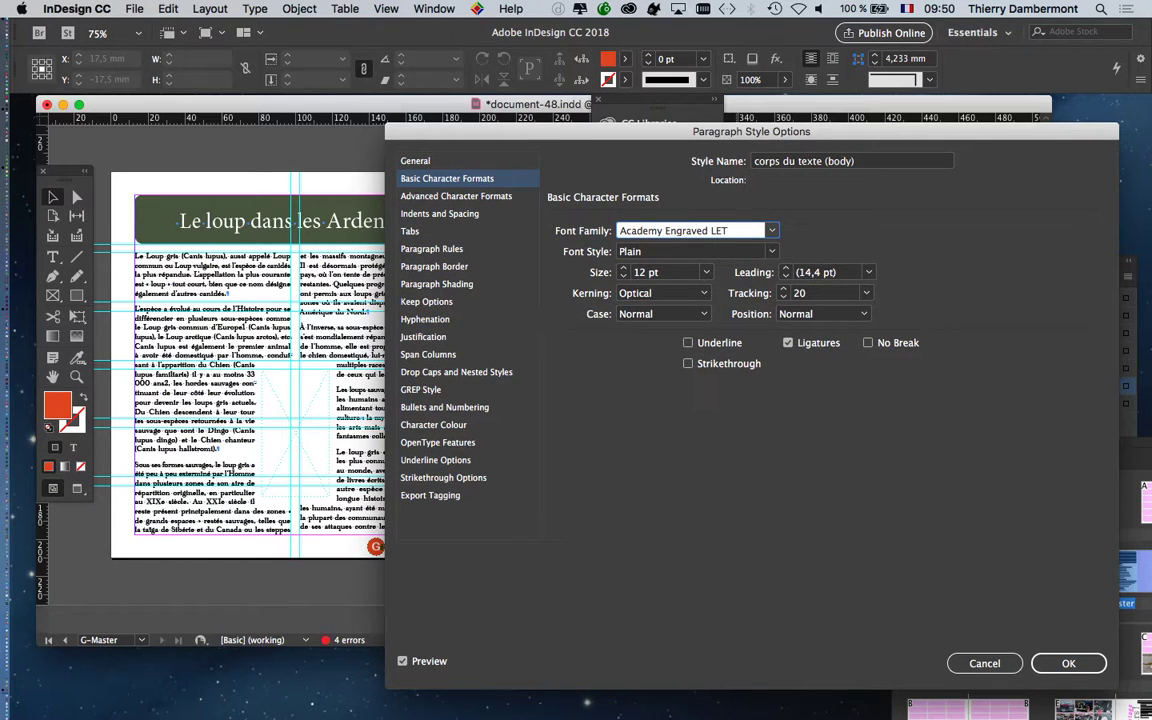
key("Up")
key("Up")
key("Up")
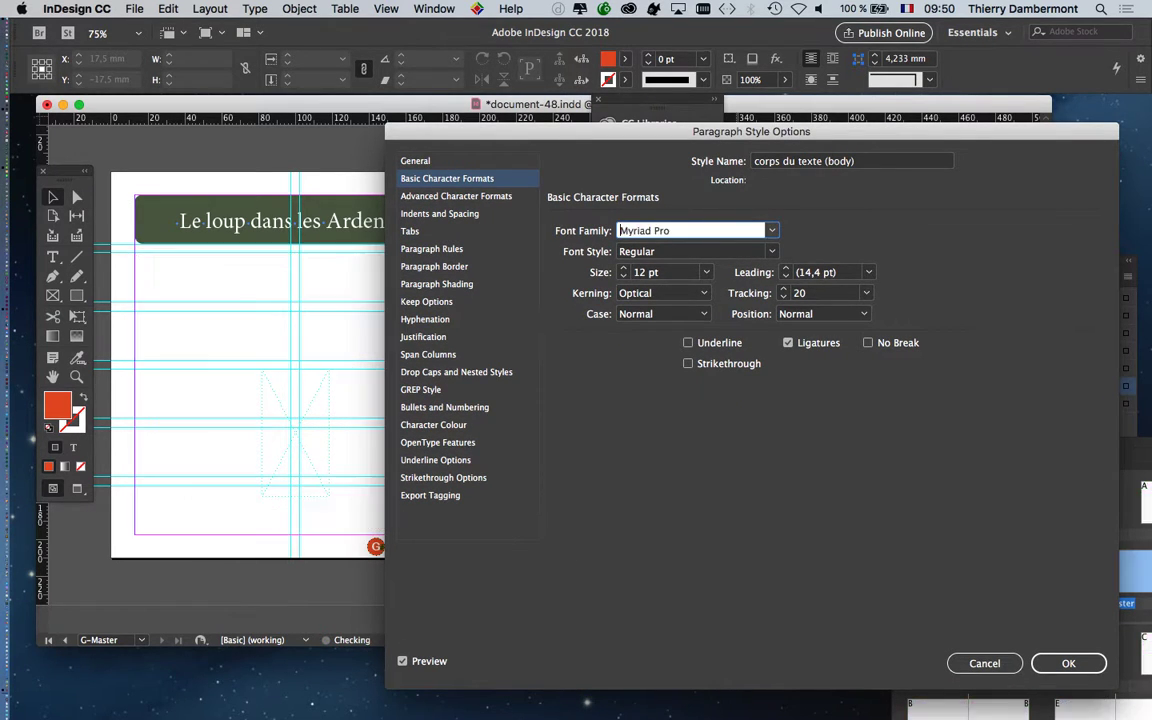
key("Return")
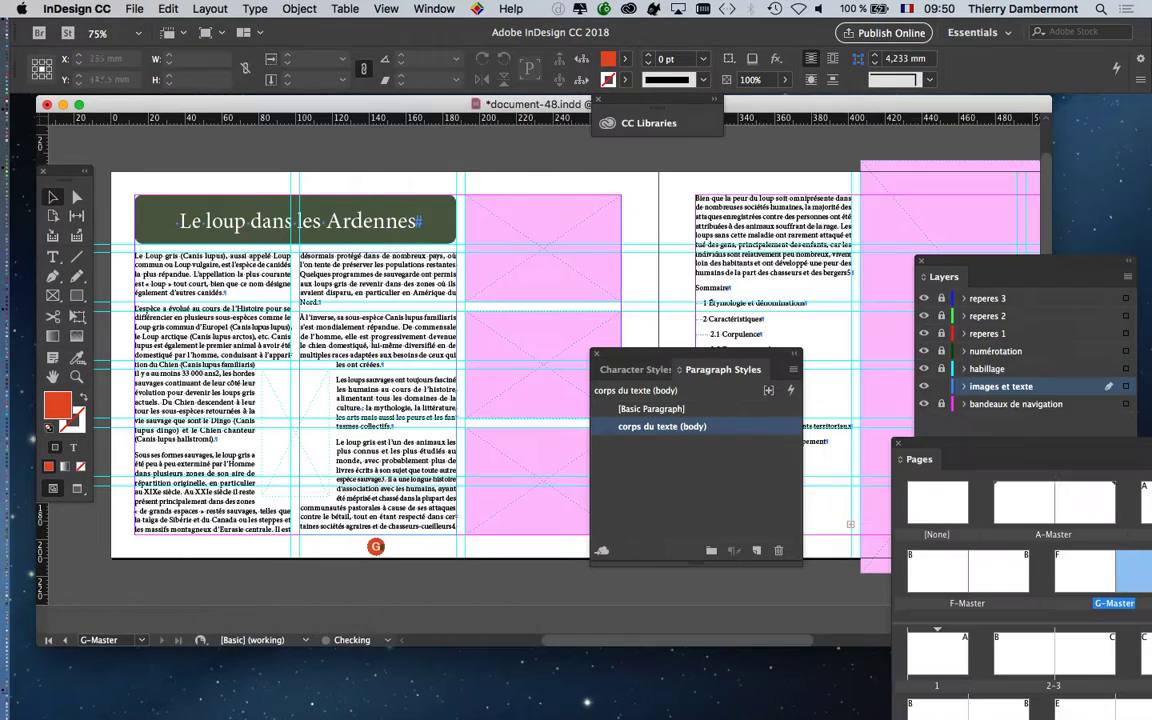
Reopen the "corps du texte (body)" style, preview Apple Chancery as its font family on the enlarged text, and discard the change.
key("super+equal")
key("super+equal")
key("super+equal")
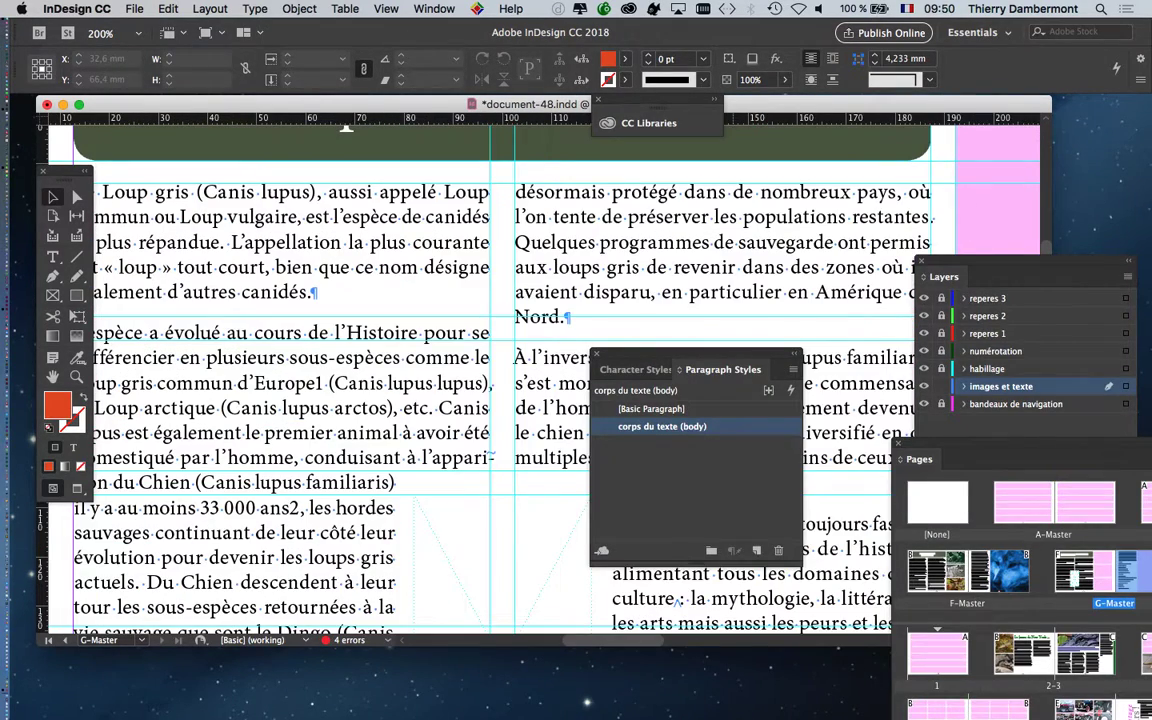
double_click(662, 427)
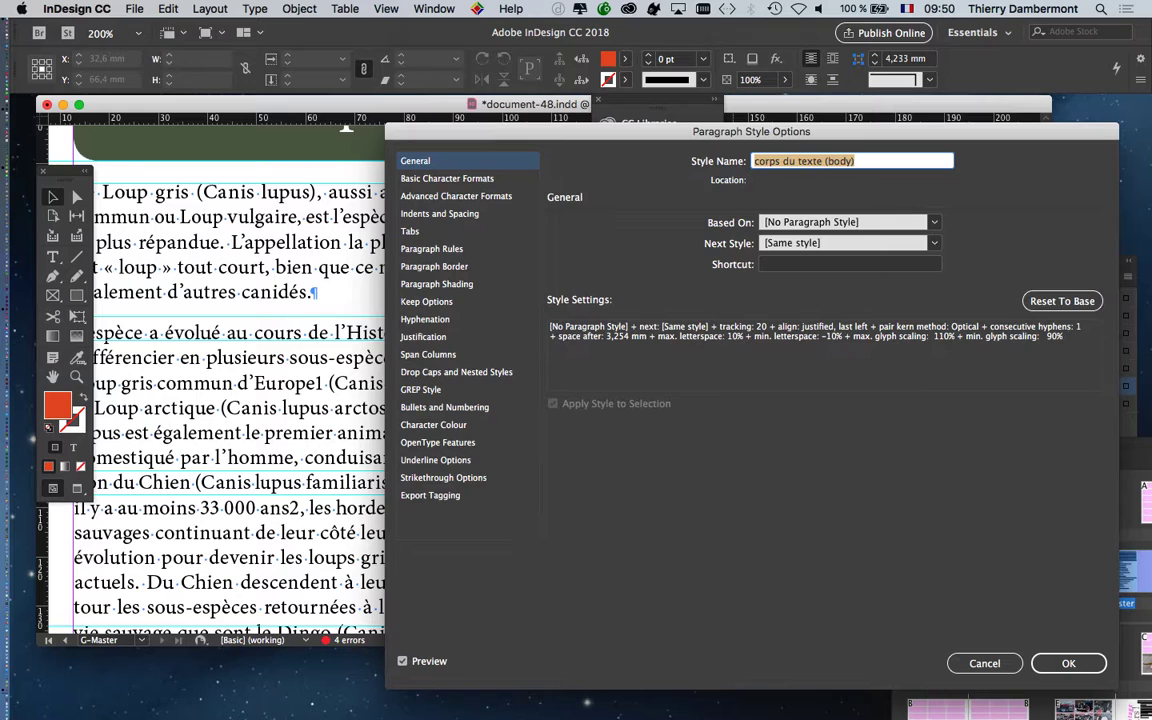
left_click(447, 178)
left_click(858, 161)
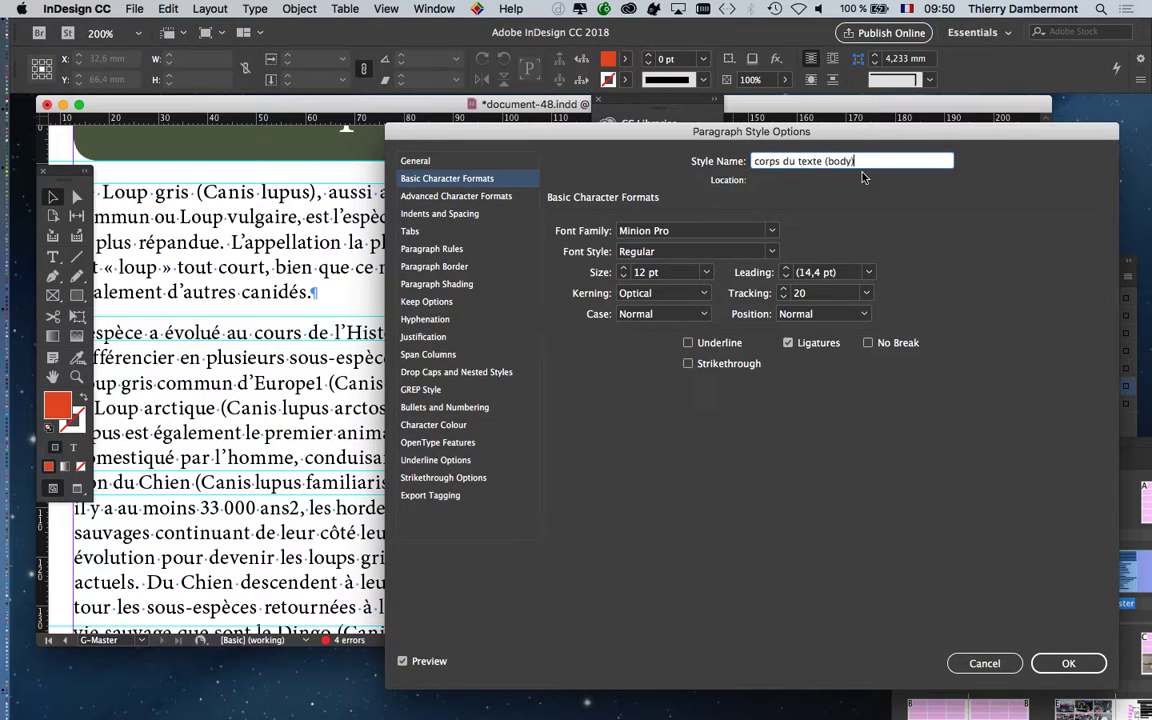
left_click(679, 231)
type("Apple Chancery")
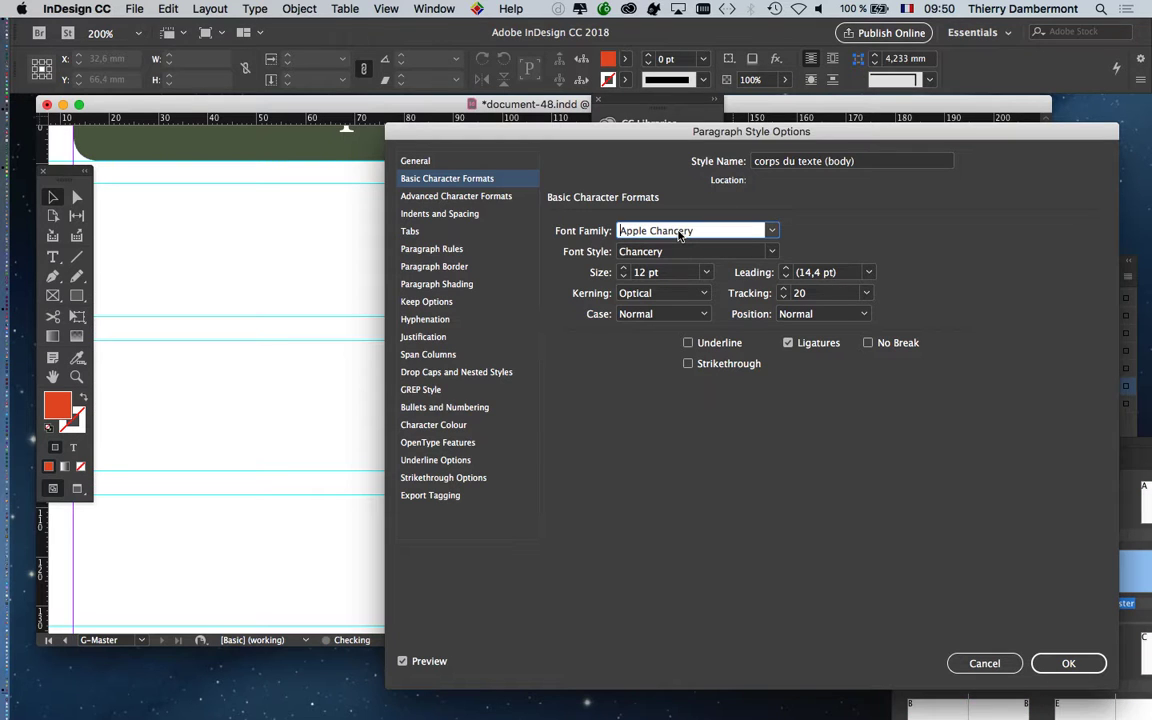
key("Down")
key("Up")
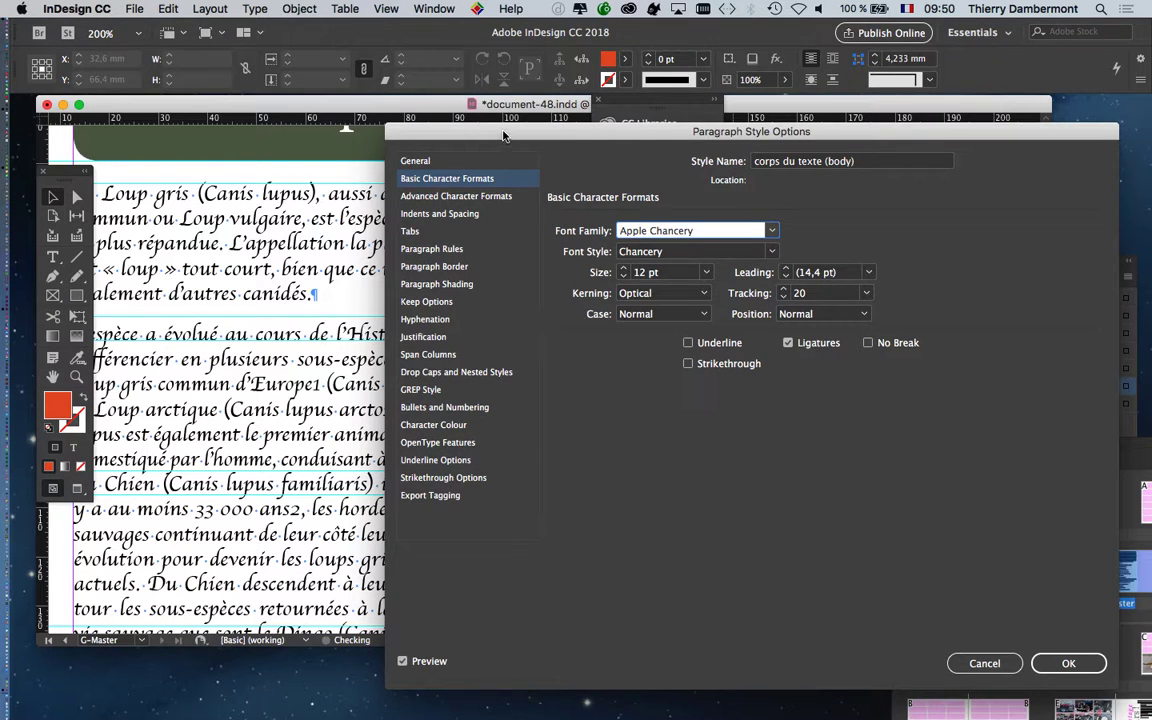
left_click_drag(503, 135, 803, 210)
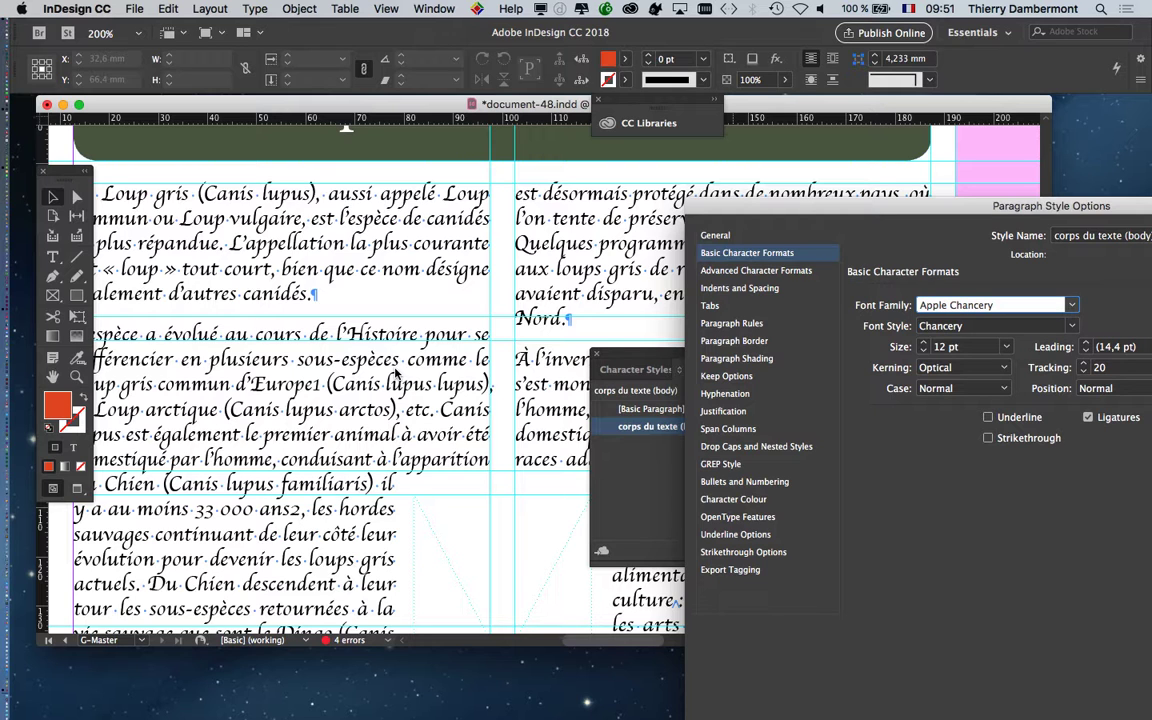
left_click_drag(890, 212, 487, 143)
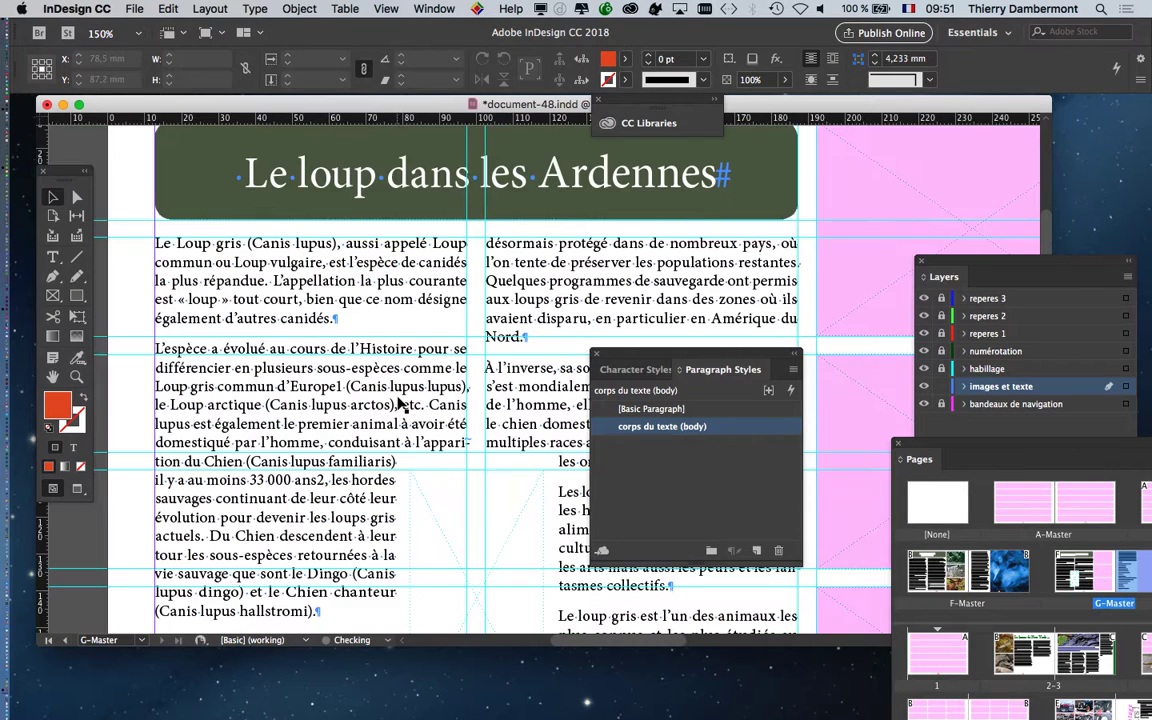
Uncover the text columns and select both article text frames below the title.
key("super+minus")
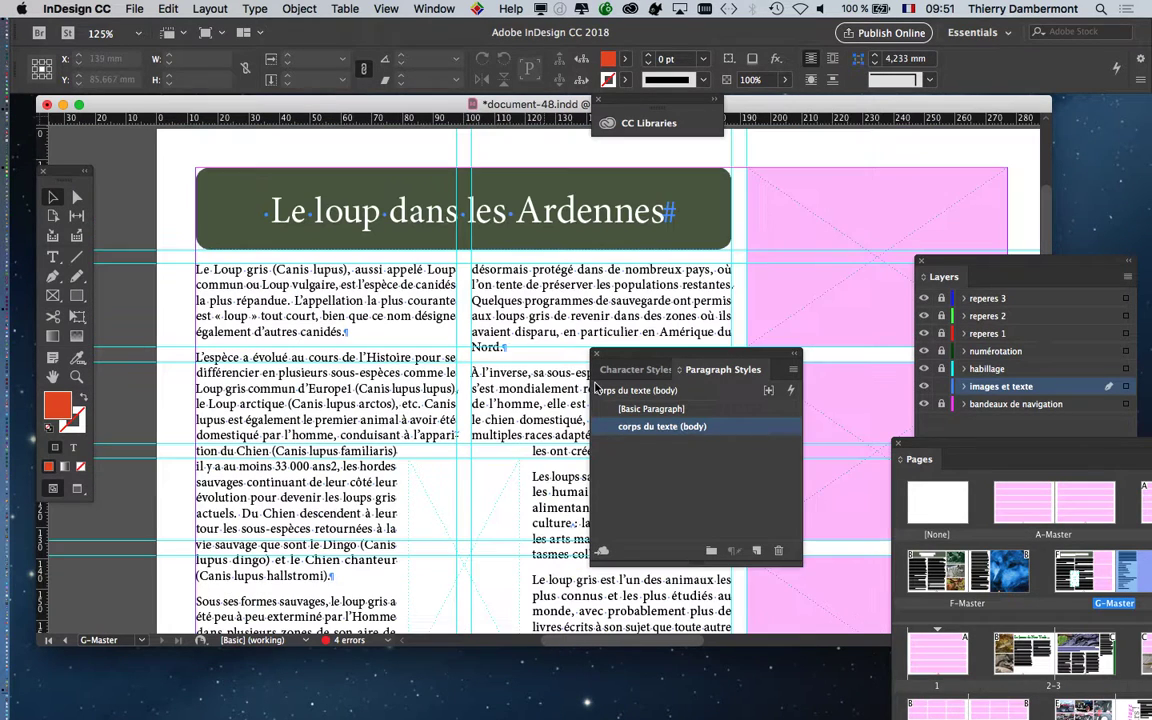
left_click_drag(615, 354, 866, 340)
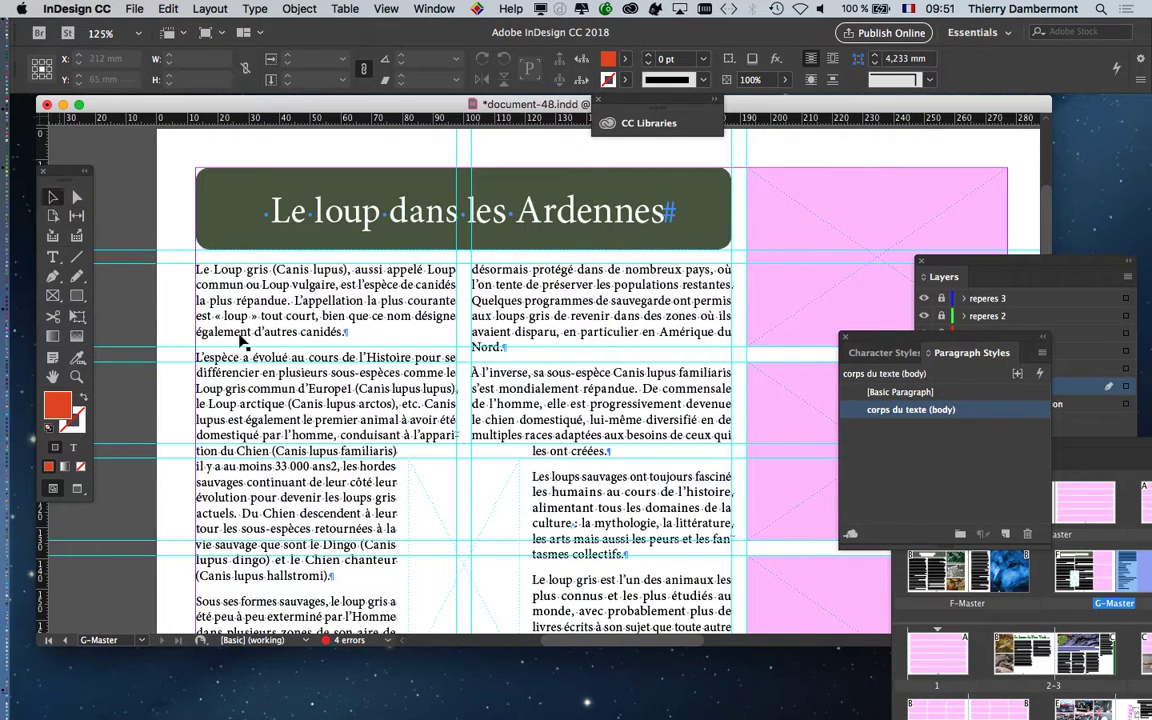
left_click(217, 305)
left_click(528, 297)
left_click(430, 290, "shift")
left_click_drag(66, 160, 179, 128)
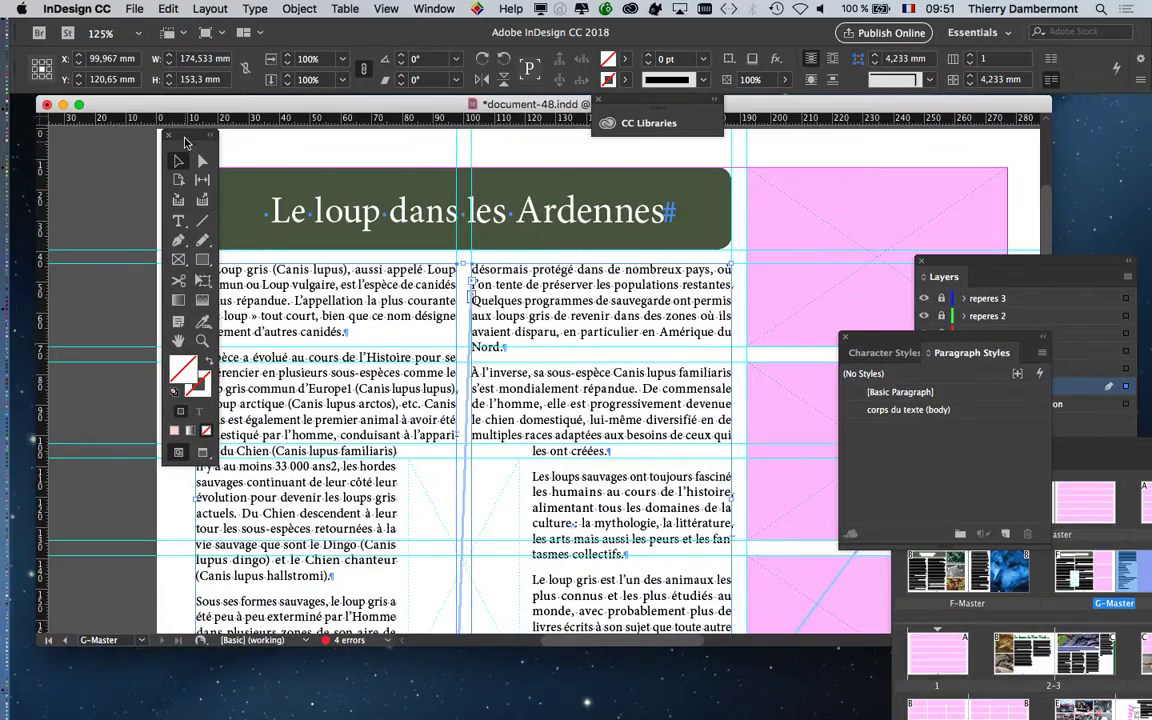
left_click_drag(180, 132, 107, 143)
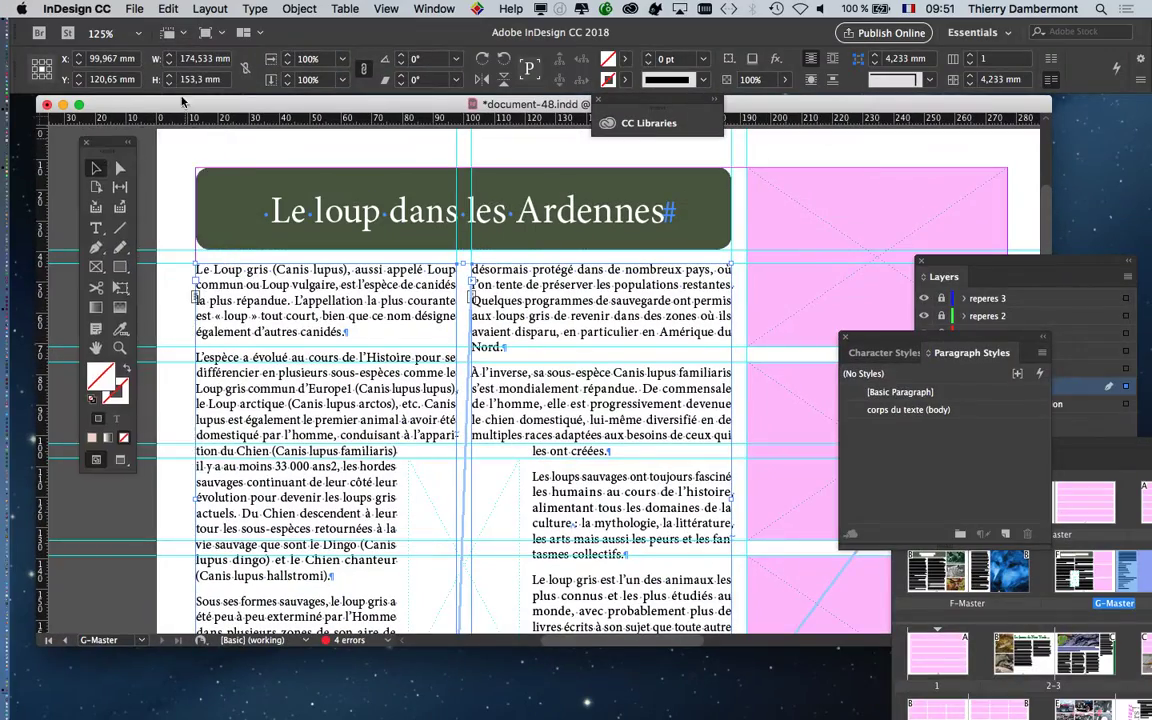
Bring up the document swatches and fill the two selected text frames with [Black].
left_click(433, 8)
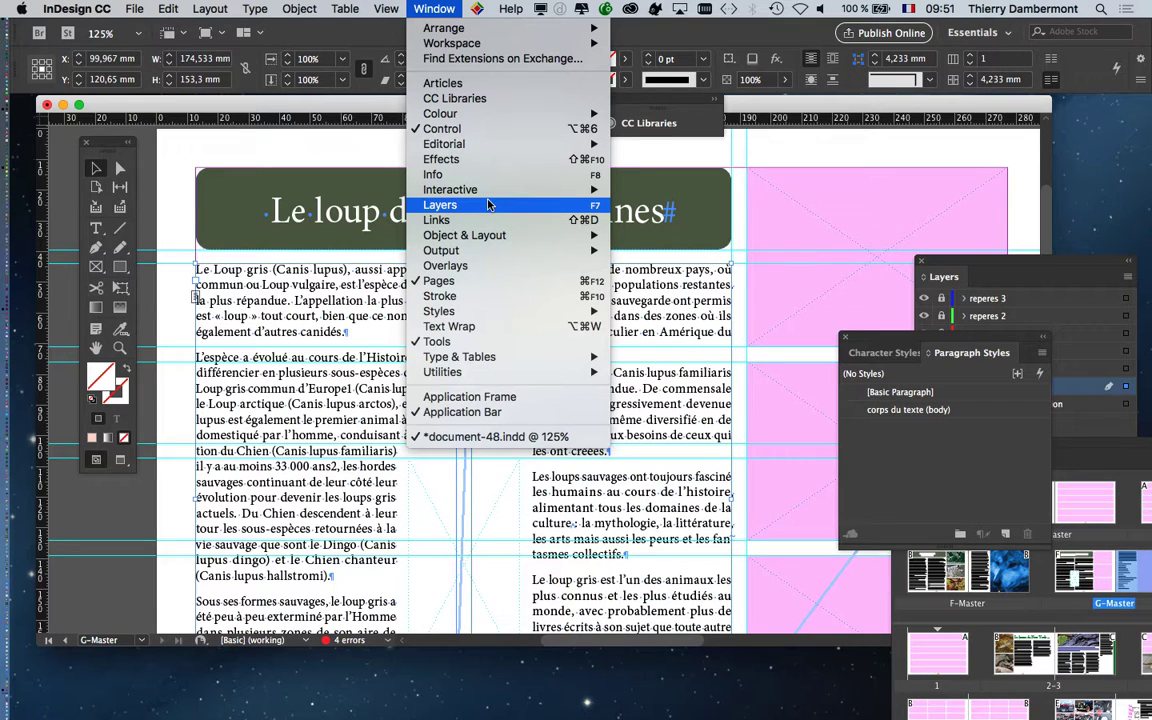
mouse_move(495, 113)
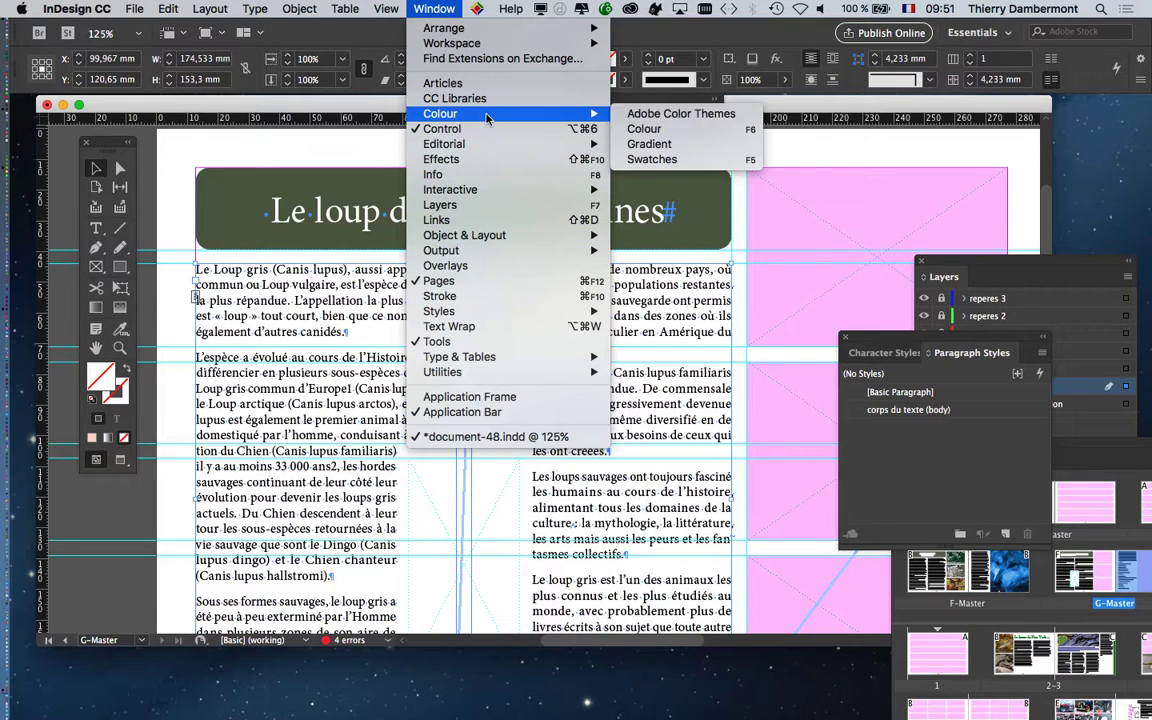
left_click(726, 159)
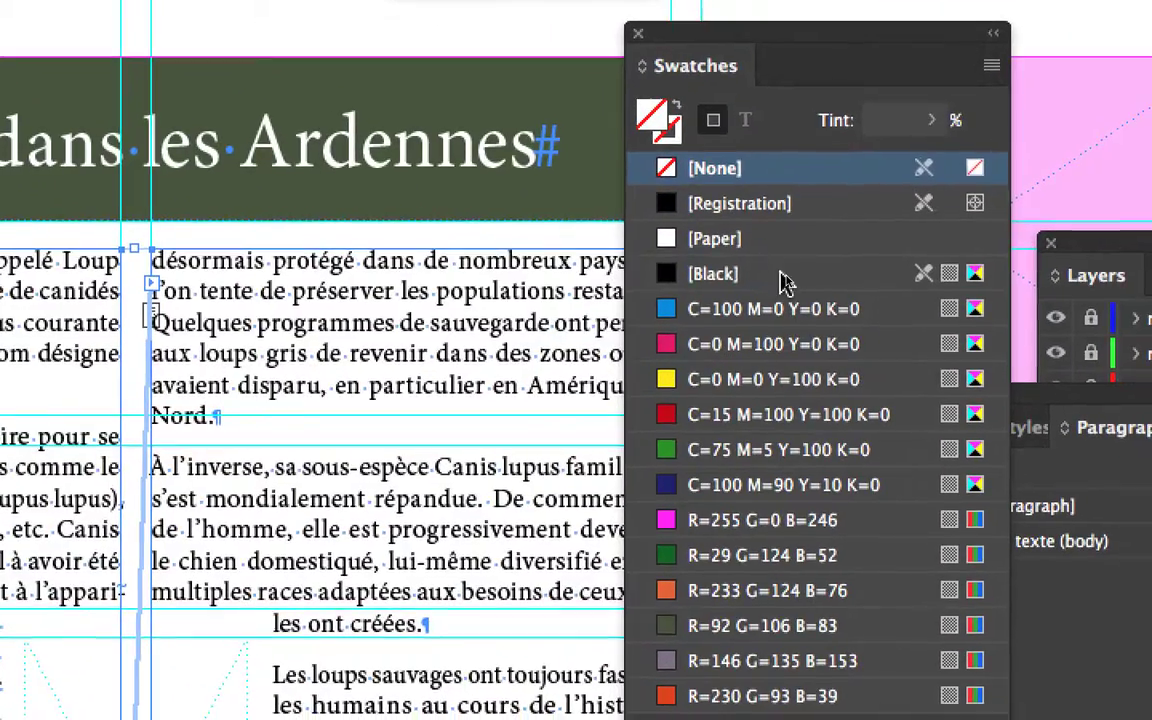
left_click(767, 275)
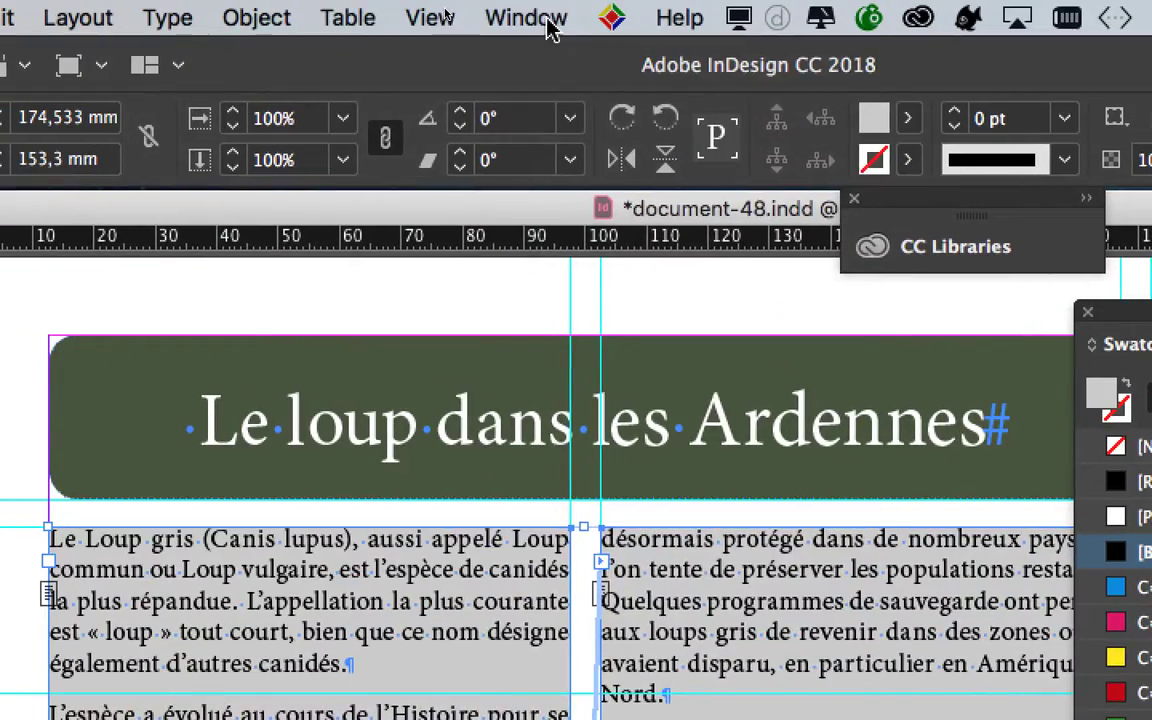
Set the tint of the text frames' black fill to 100% and deselect the frames.
left_click(530, 15)
mouse_move(547, 78)
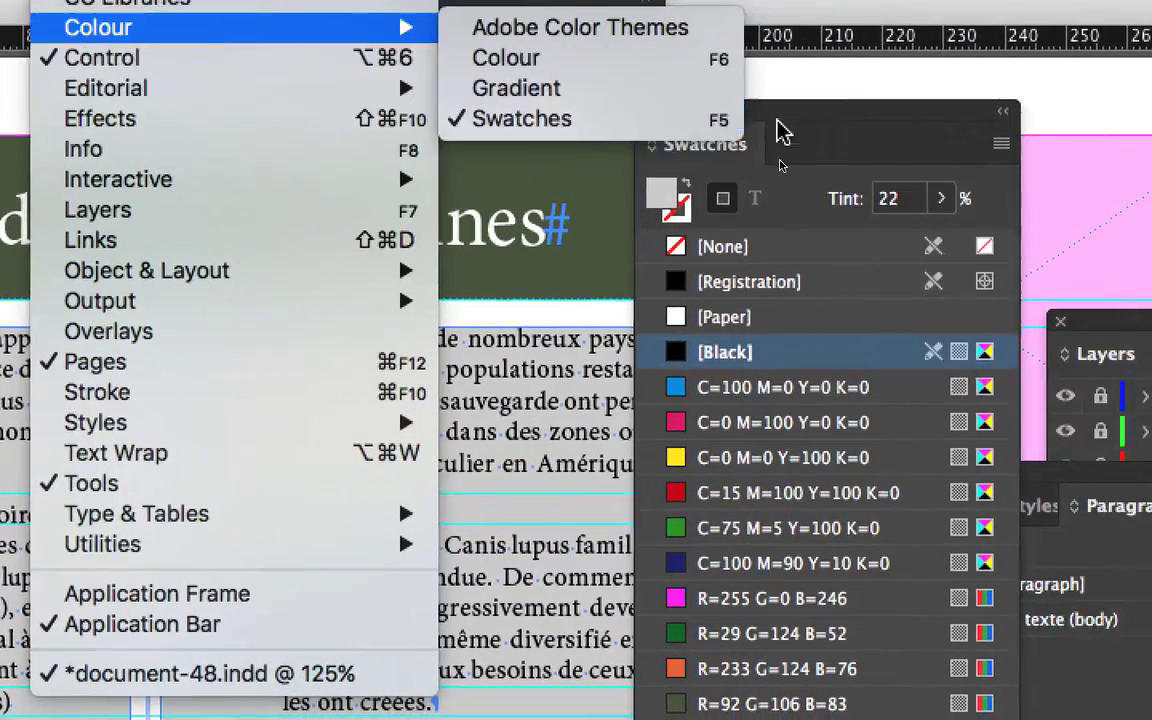
left_click(911, 125)
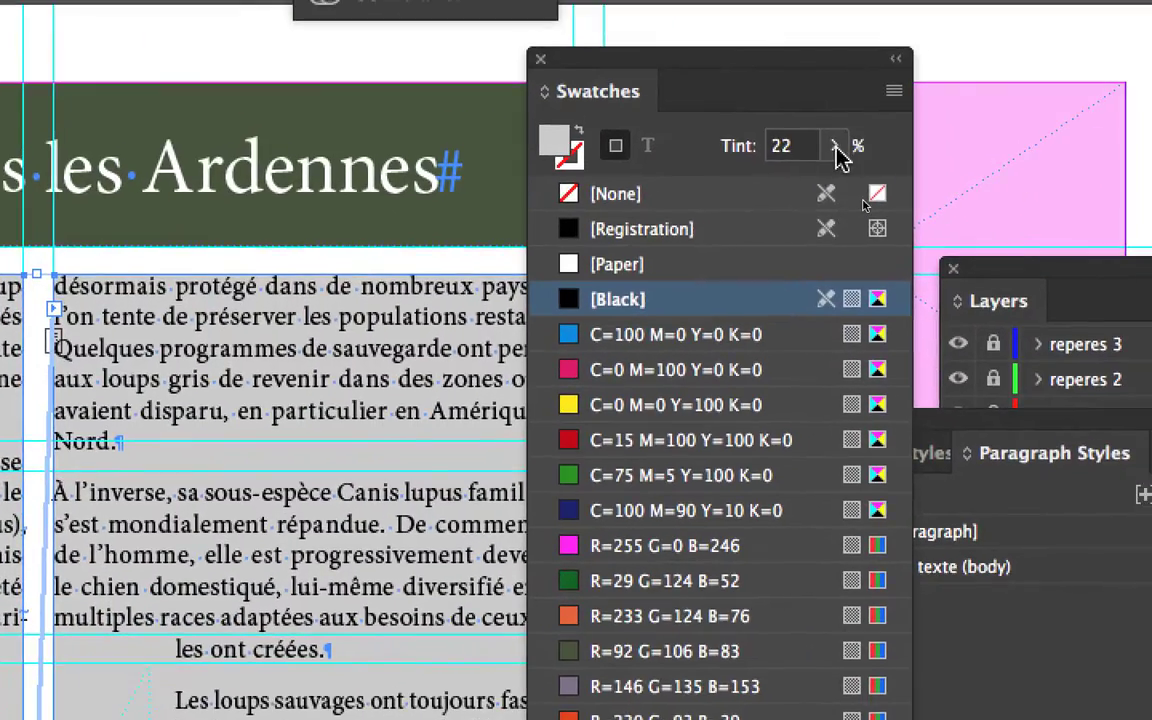
left_click(906, 163)
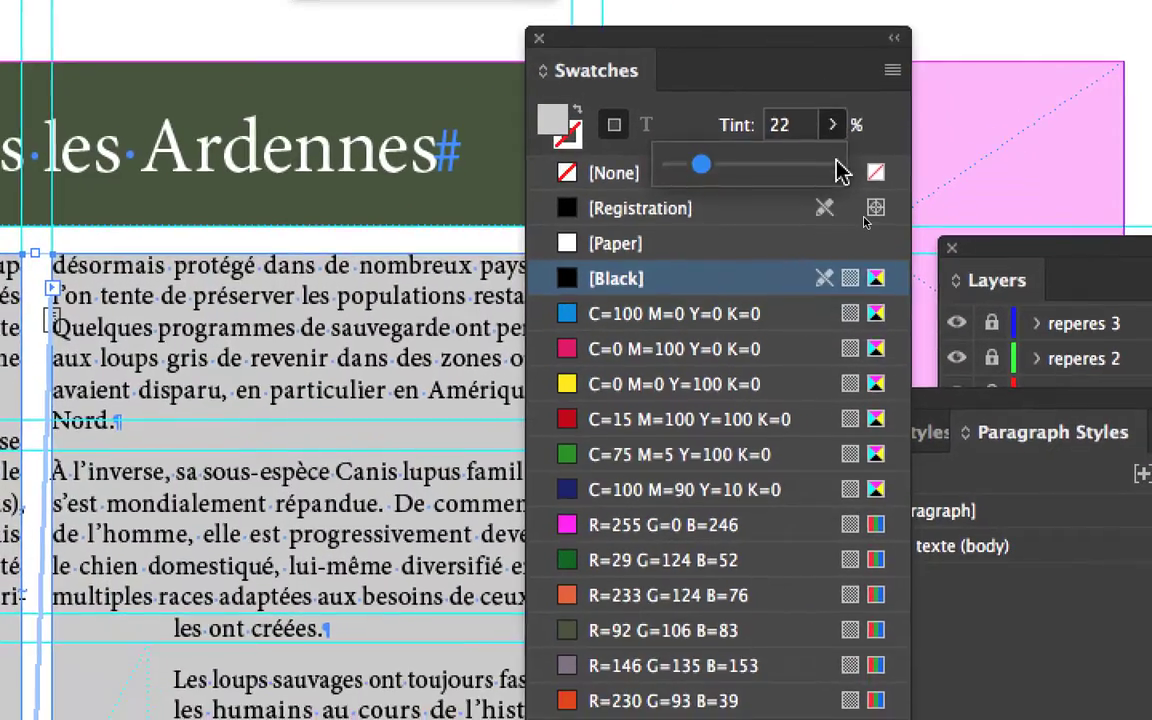
left_click_drag(844, 203, 903, 203)
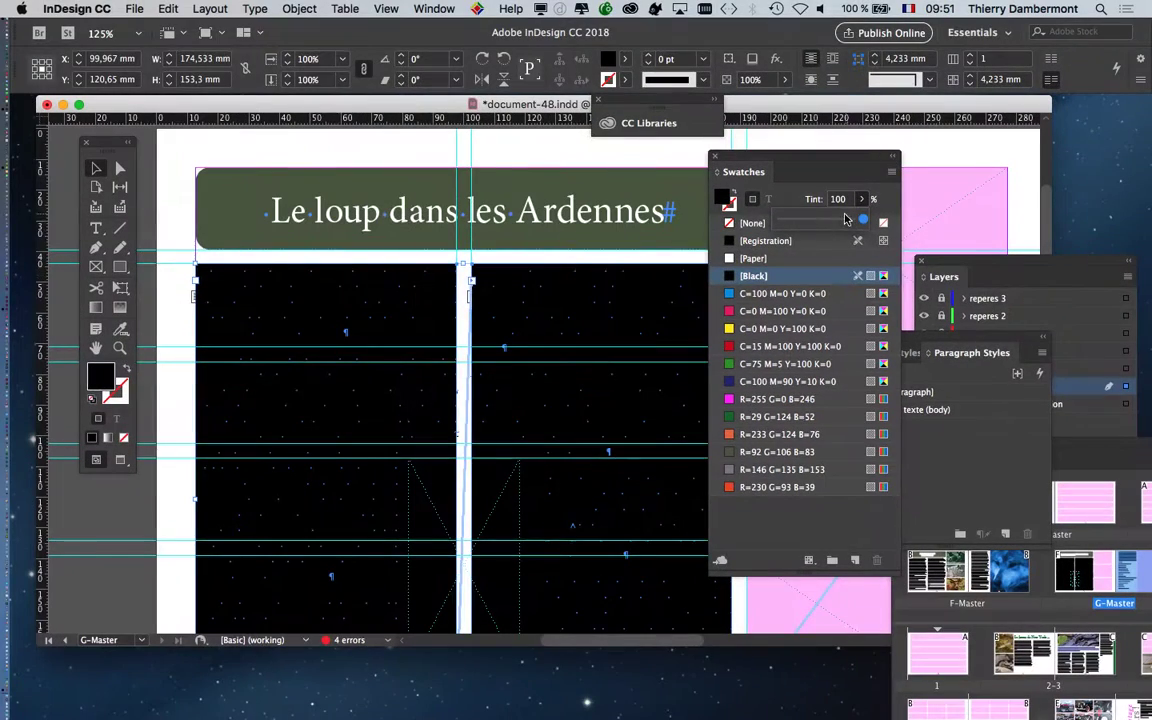
left_click(152, 192)
left_click_drag(127, 148, 87, 157)
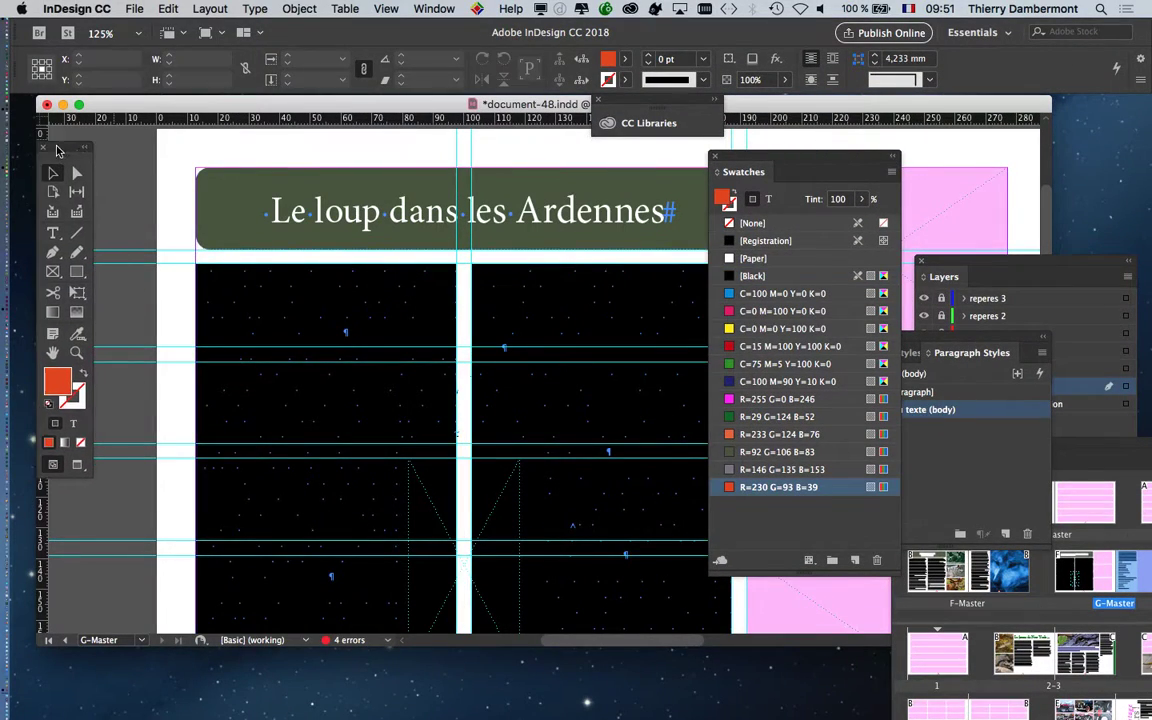
Set the character colour of the "corps du texte (body)" style to [Paper] and accept the style options.
left_click_drag(921, 340, 508, 276)
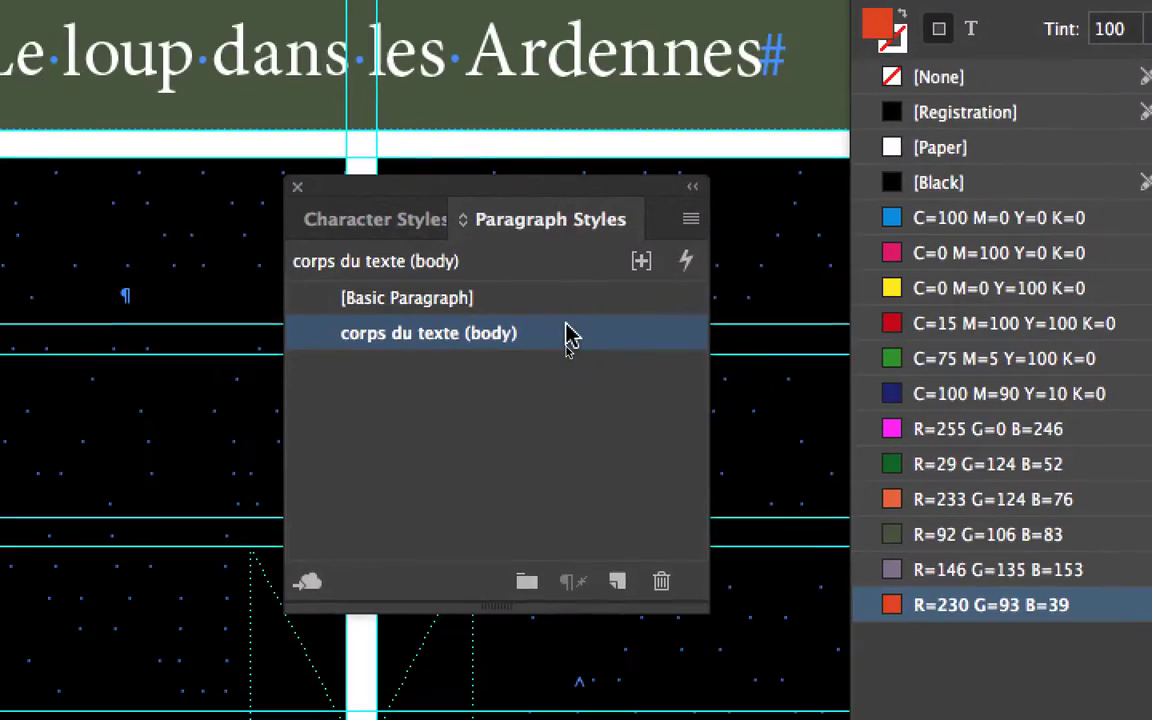
double_click(565, 335)
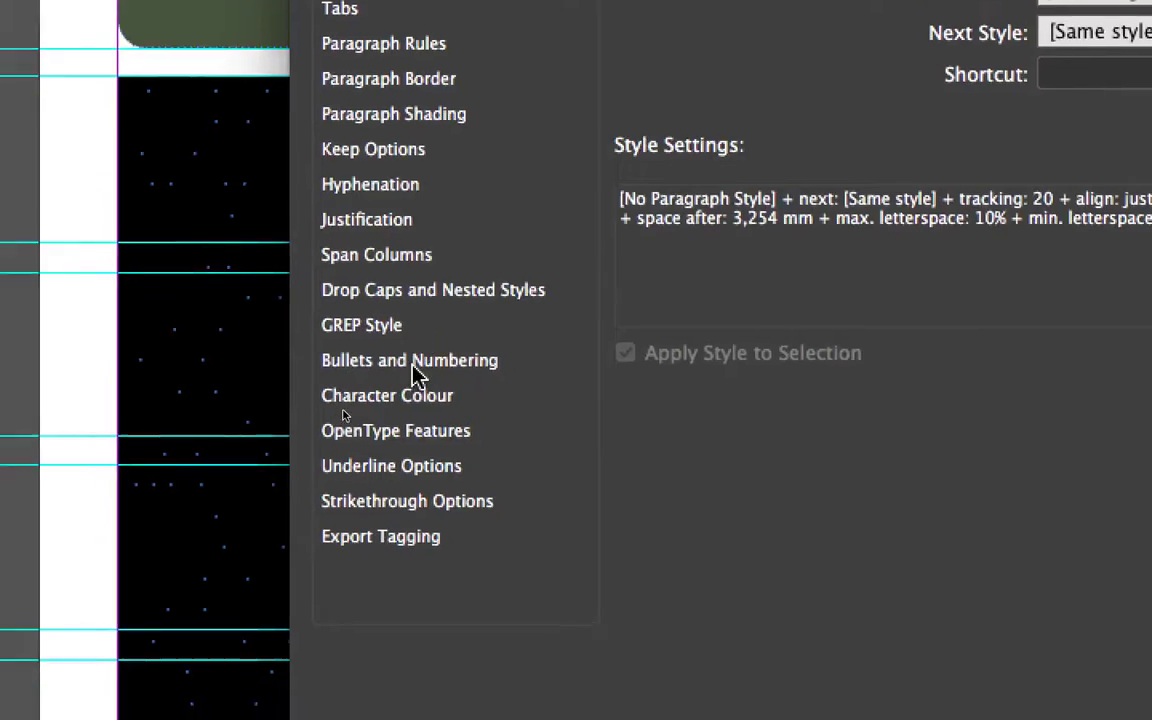
left_click(428, 699)
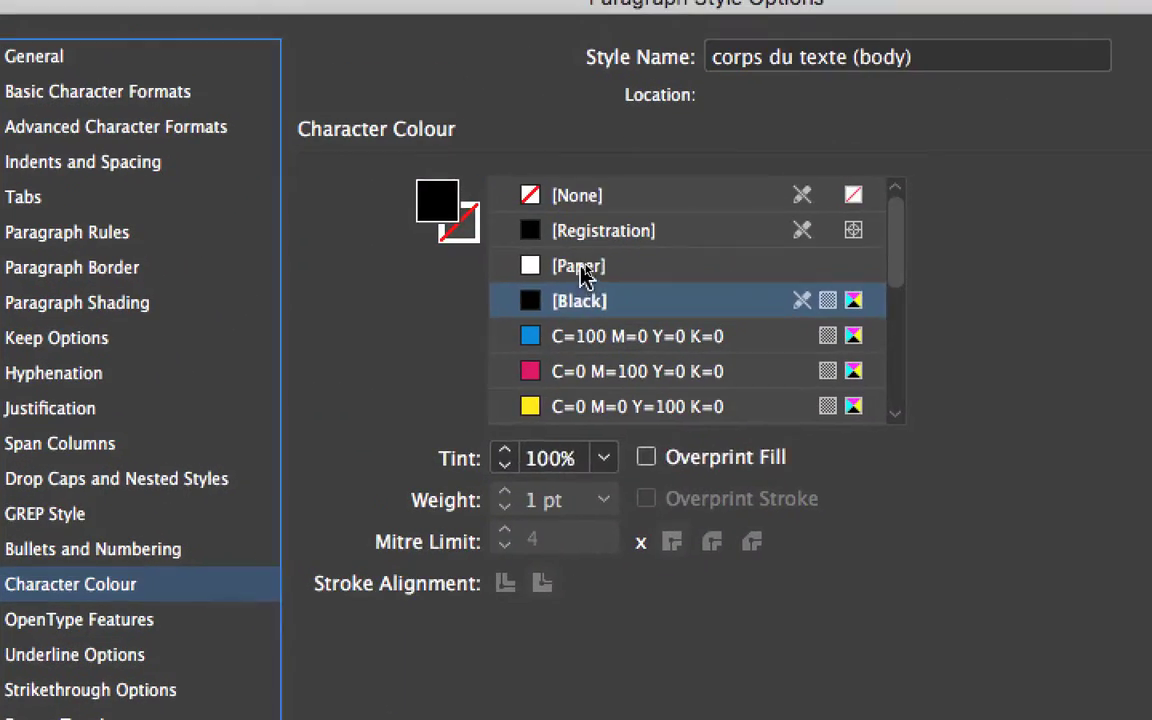
left_click(896, 57)
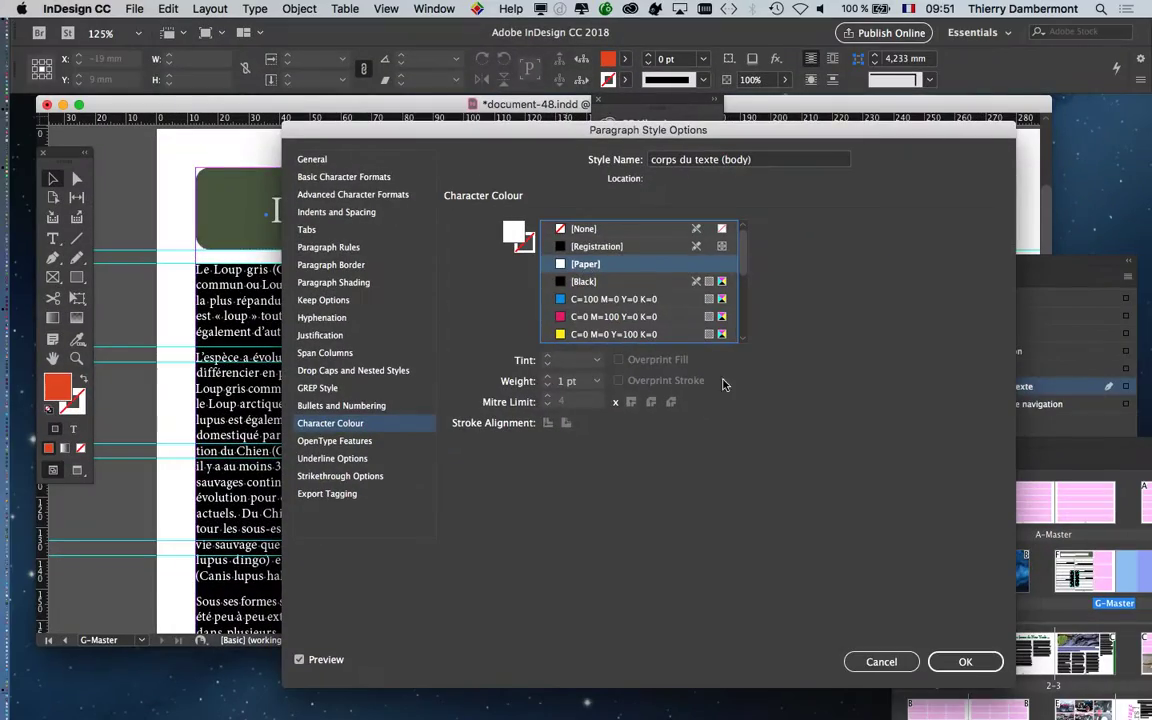
left_click(964, 661)
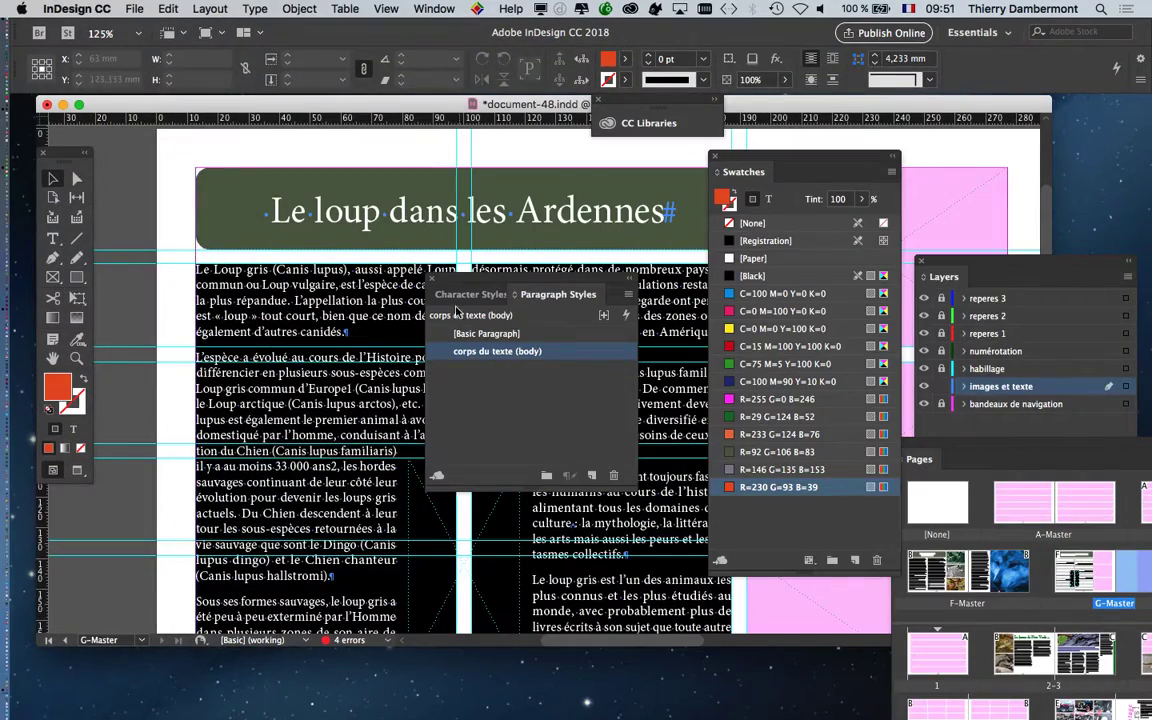
Put away the paragraph styles and swatches, and examine the recoloured text columns up close and as a whole.
left_click(432, 279)
left_click(713, 156)
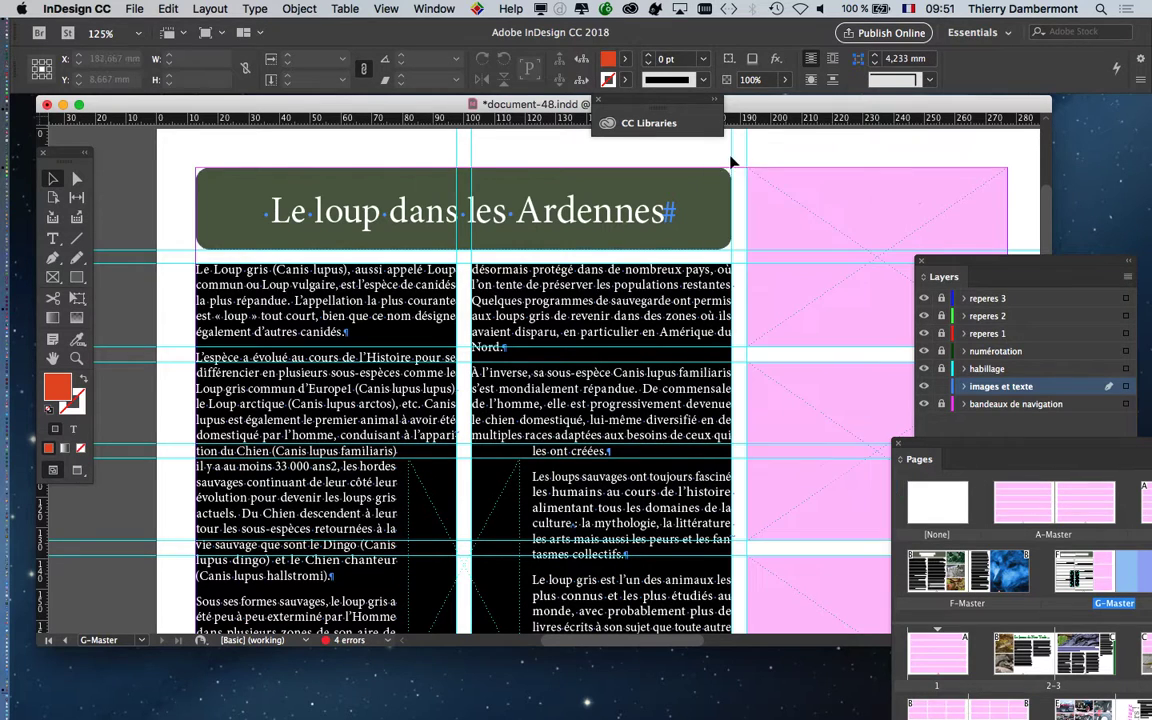
scroll(590, 318, "up", 3)
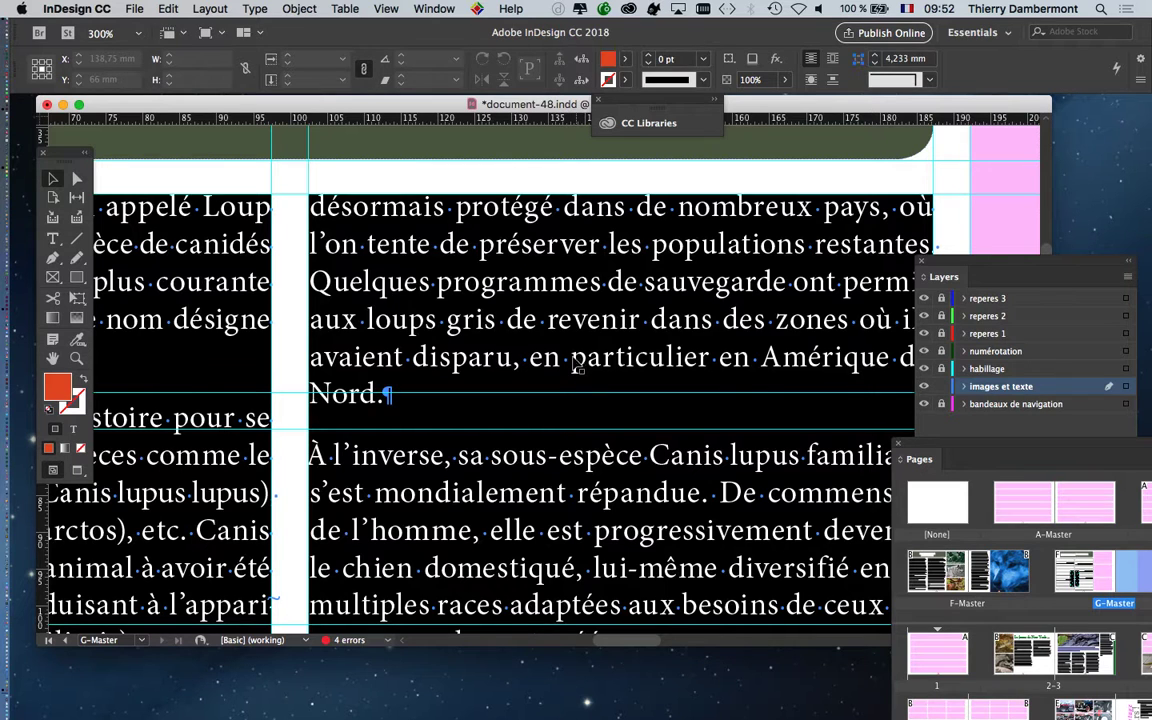
scroll(580, 365, "down", 2)
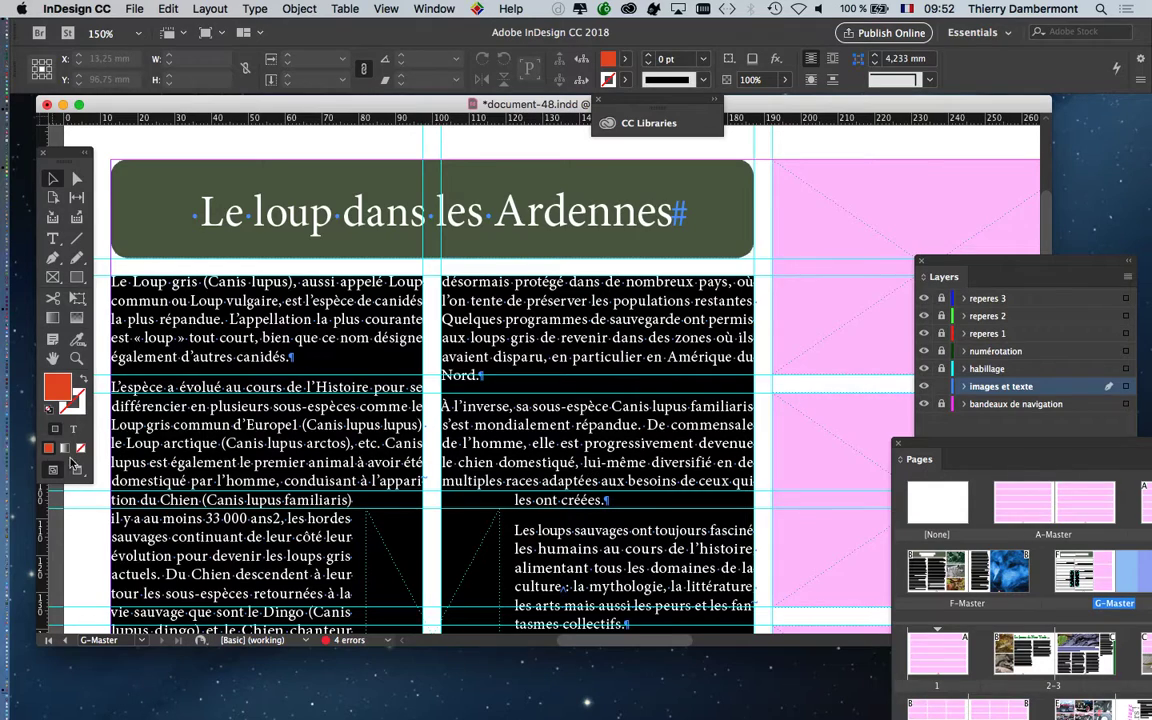
Preview the master page without guides and enlarge the document window to inspect the full height of the black text columns.
key("w")
scroll(450, 485, "down", 1)
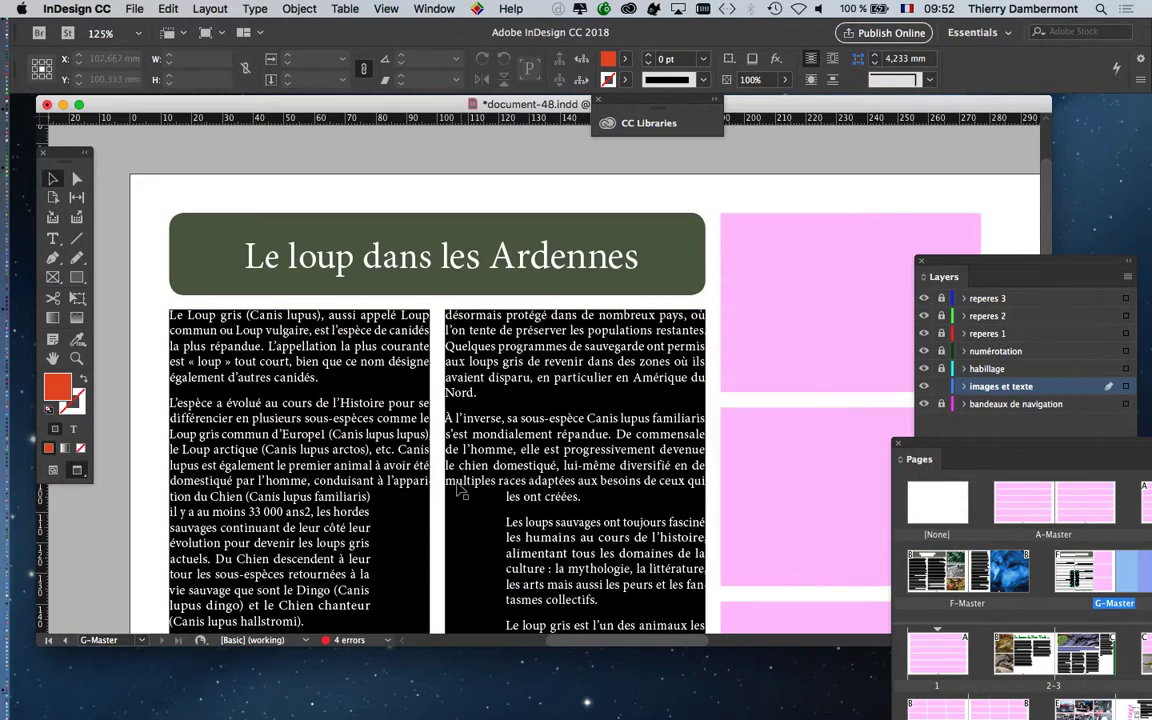
scroll(467, 488, "down", 5)
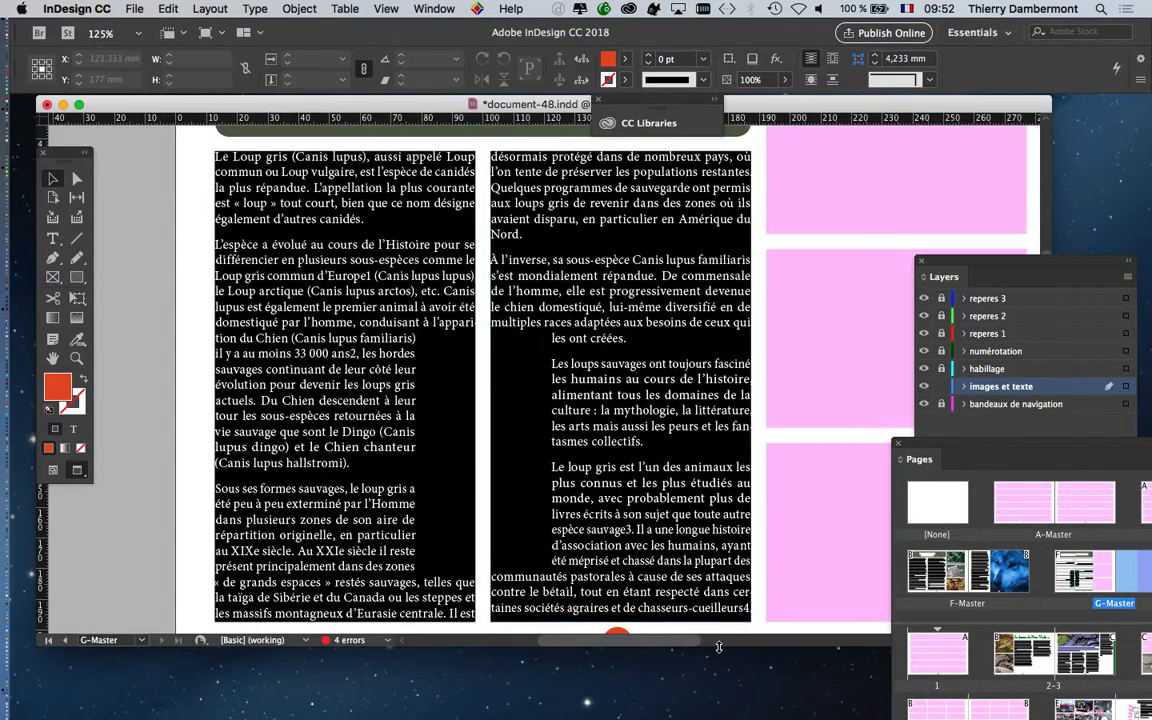
left_click_drag(716, 666, 716, 719)
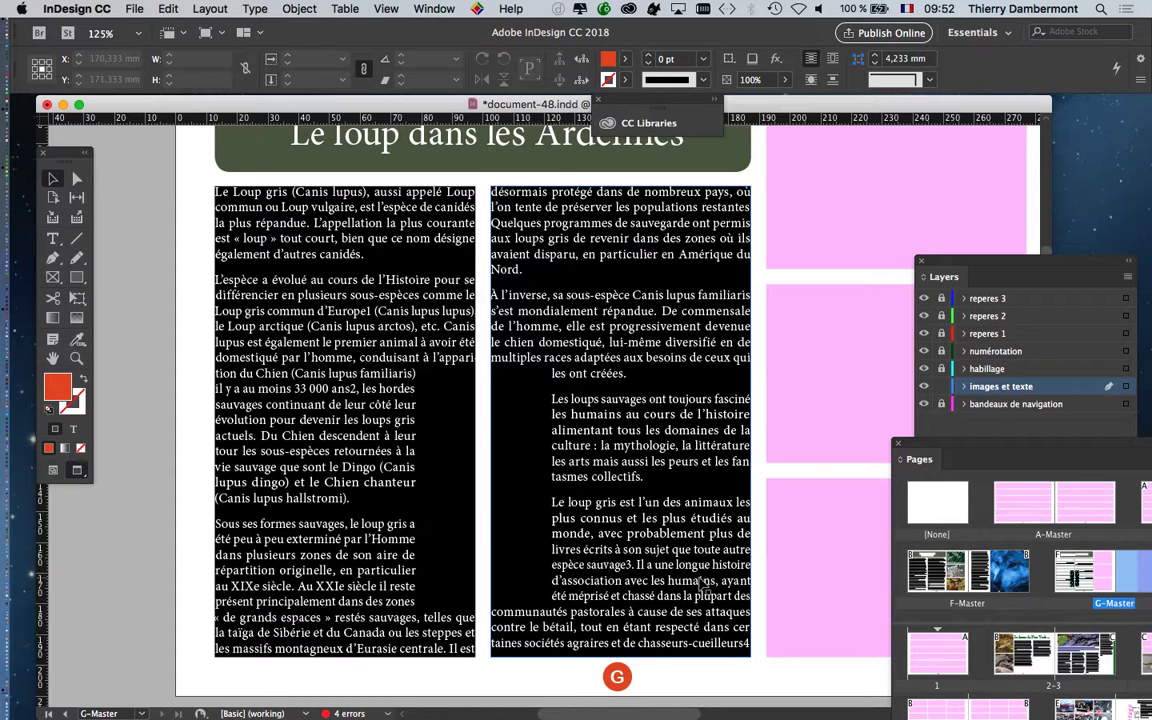
Open the text frame options for both article columns and set the inset spacing to 3 mm on all sides, with preview on.
left_click(325, 207)
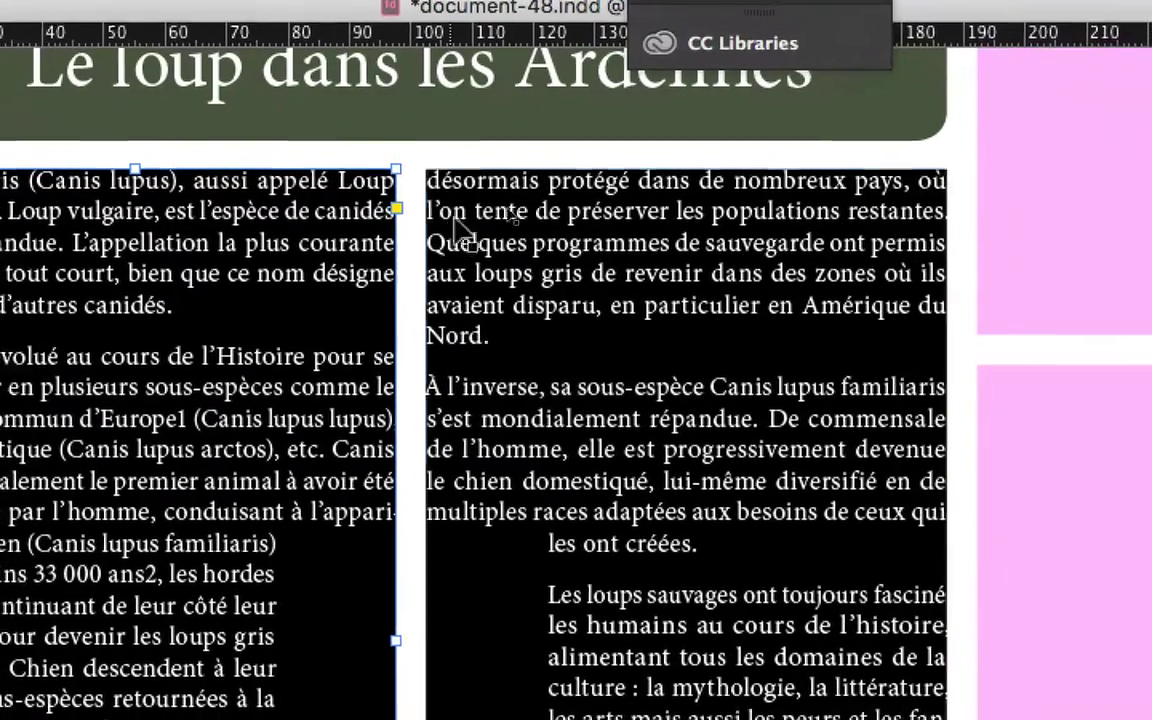
left_click(455, 228)
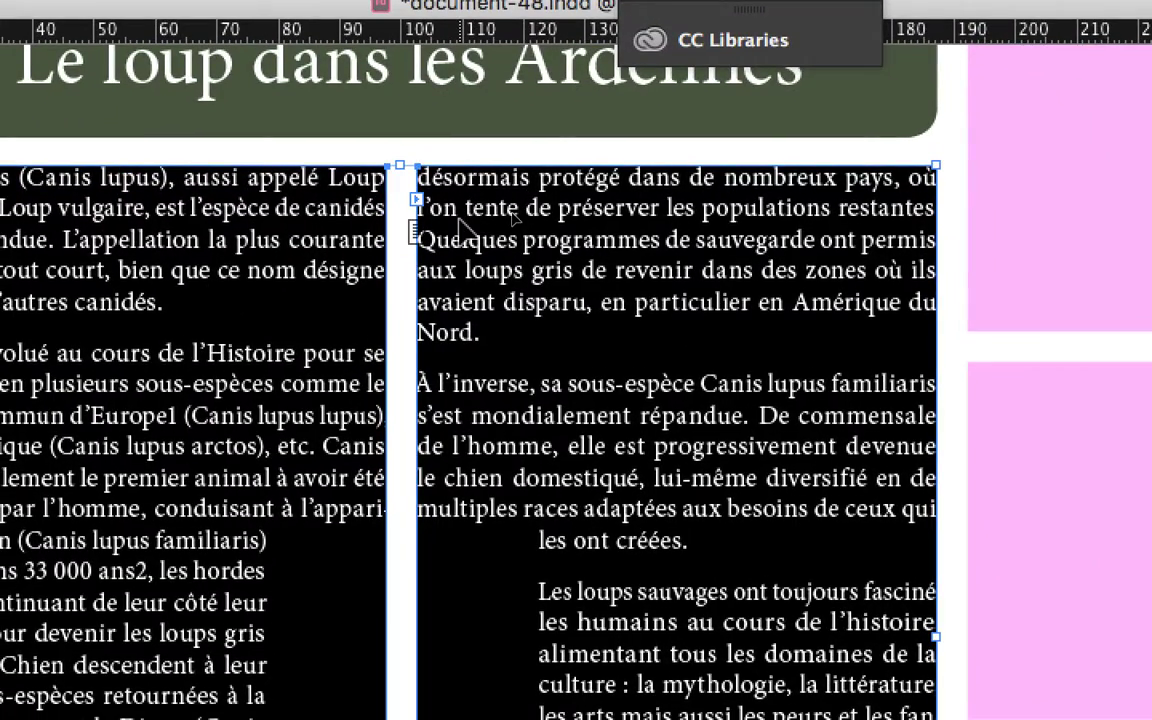
key("super+b")
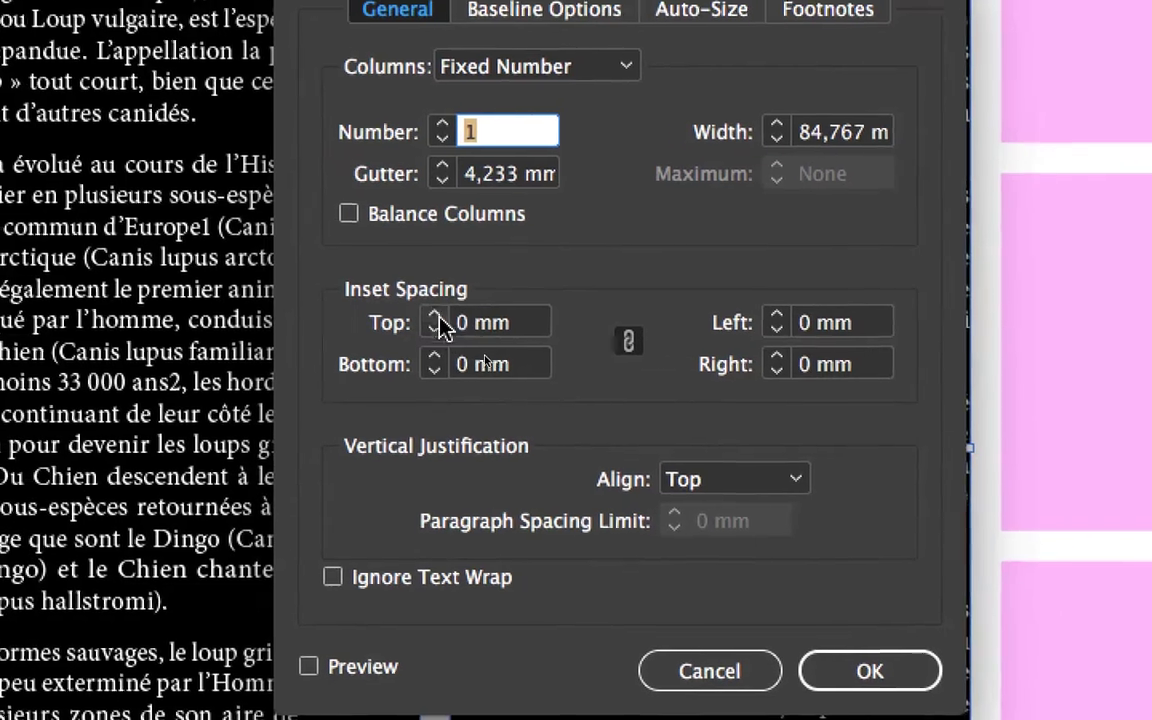
left_click(440, 321)
left_click(440, 326)
left_click(440, 326)
left_click(395, 670)
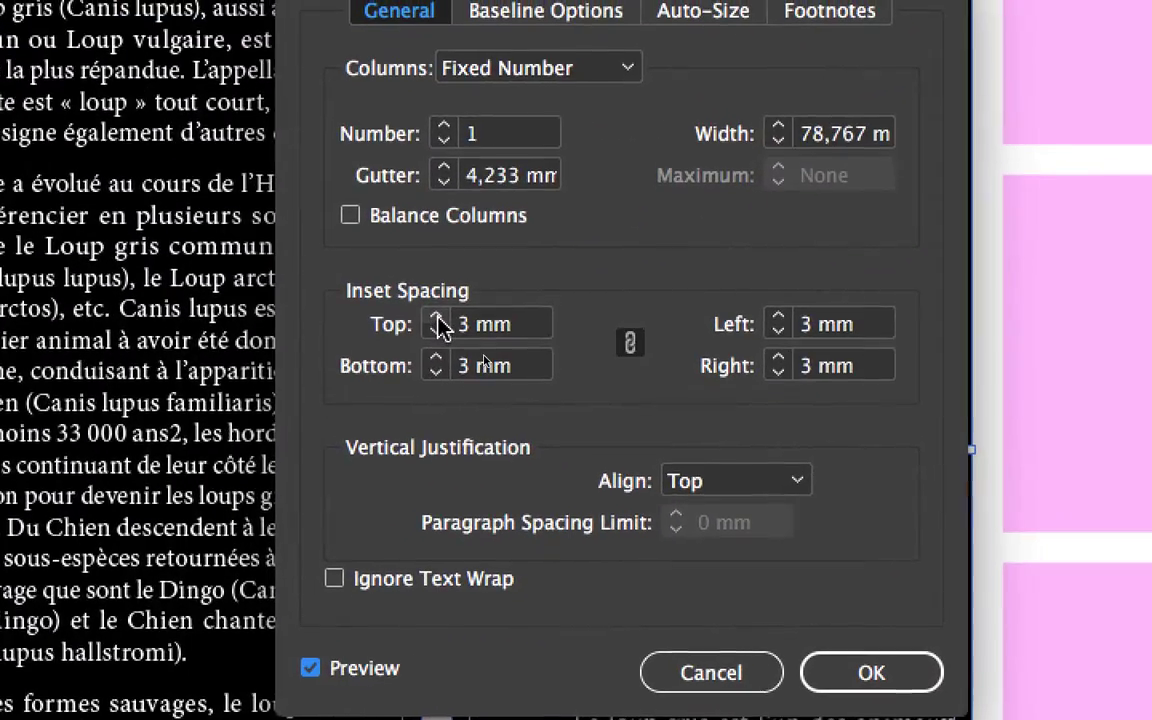
Increase the inset spacing of both text frames to 6 mm on all sides, accept the options and deselect the frames.
left_click(639, 371)
left_click(440, 326)
left_click(440, 326)
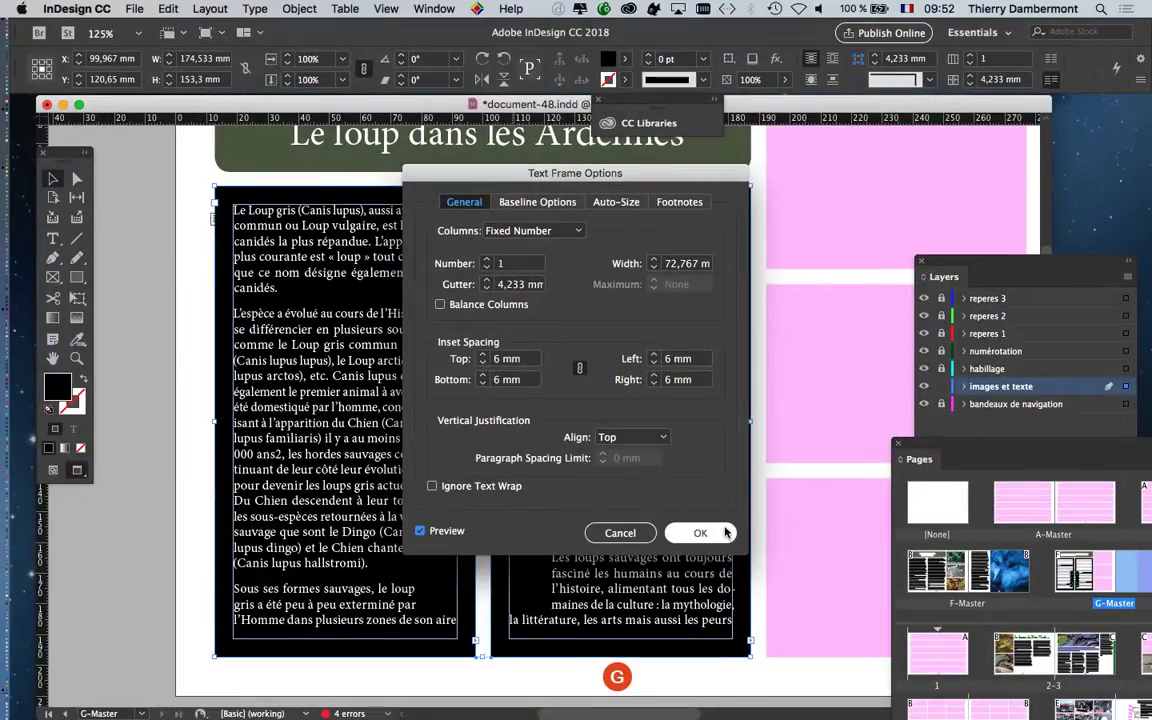
left_click(703, 532)
left_click(268, 686)
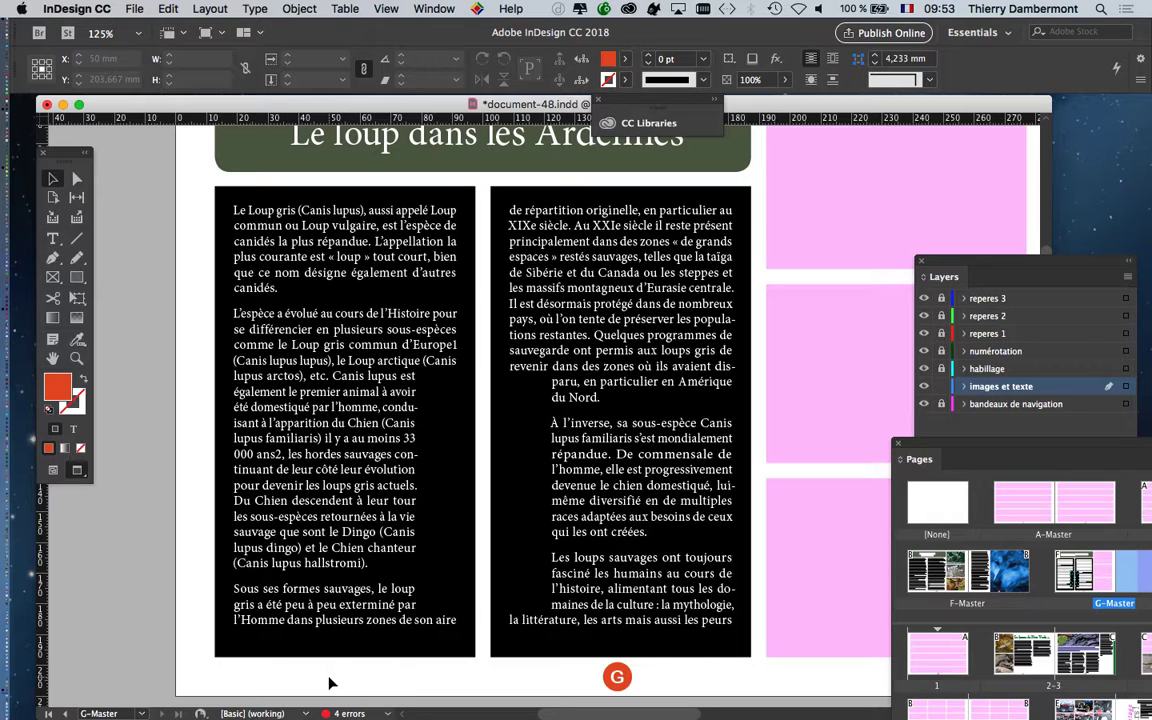
Undo the inset spacing, the [Paper] text colour and the black frame fill, and check the remaining undo history.
key("super+z")
key("super+z")
key("super+z")
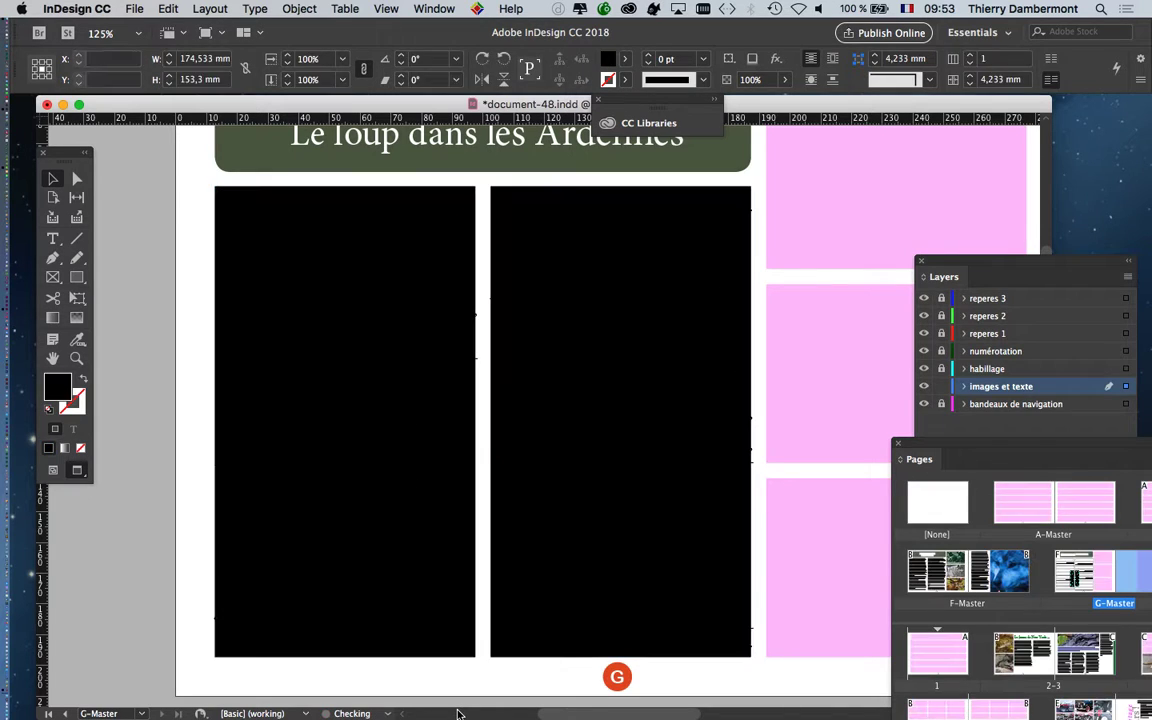
key("super+z")
key("super+z")
key("super+z")
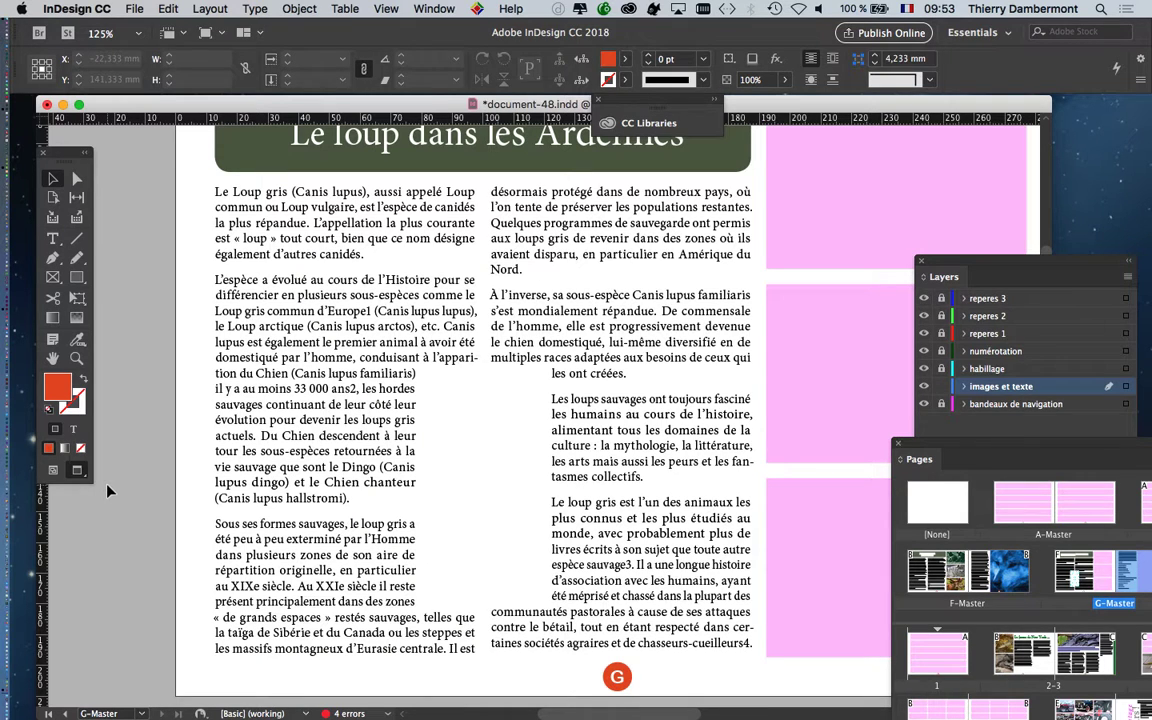
left_click(168, 9)
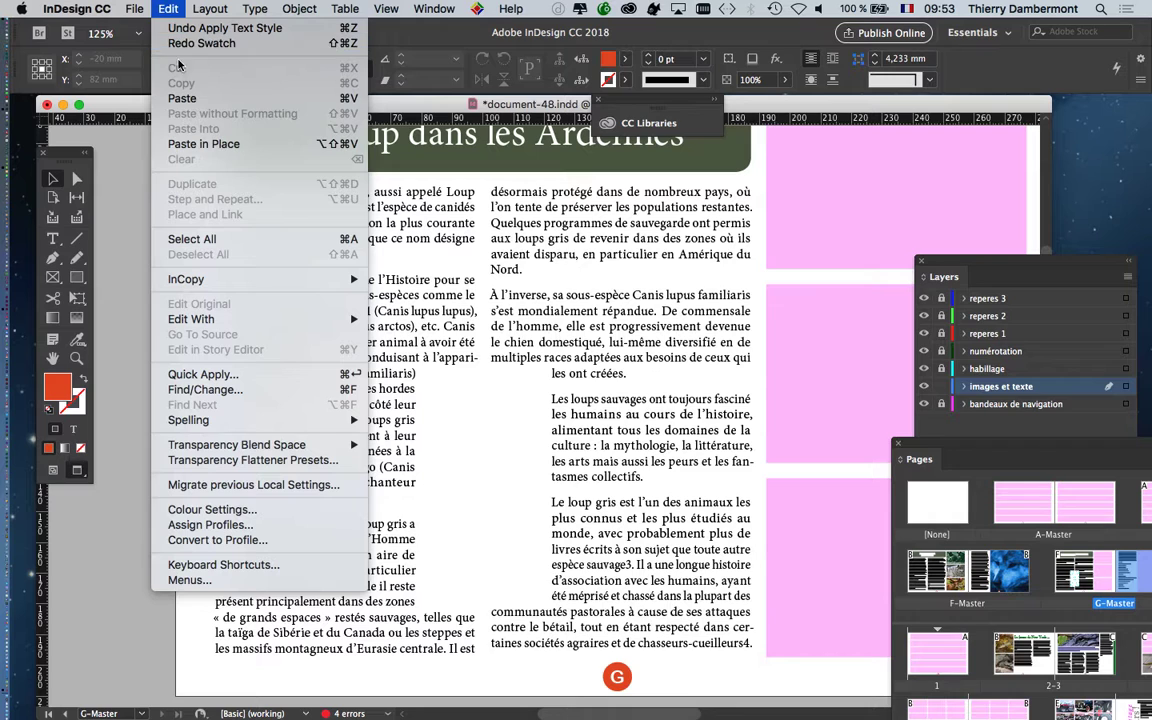
left_click(143, 196)
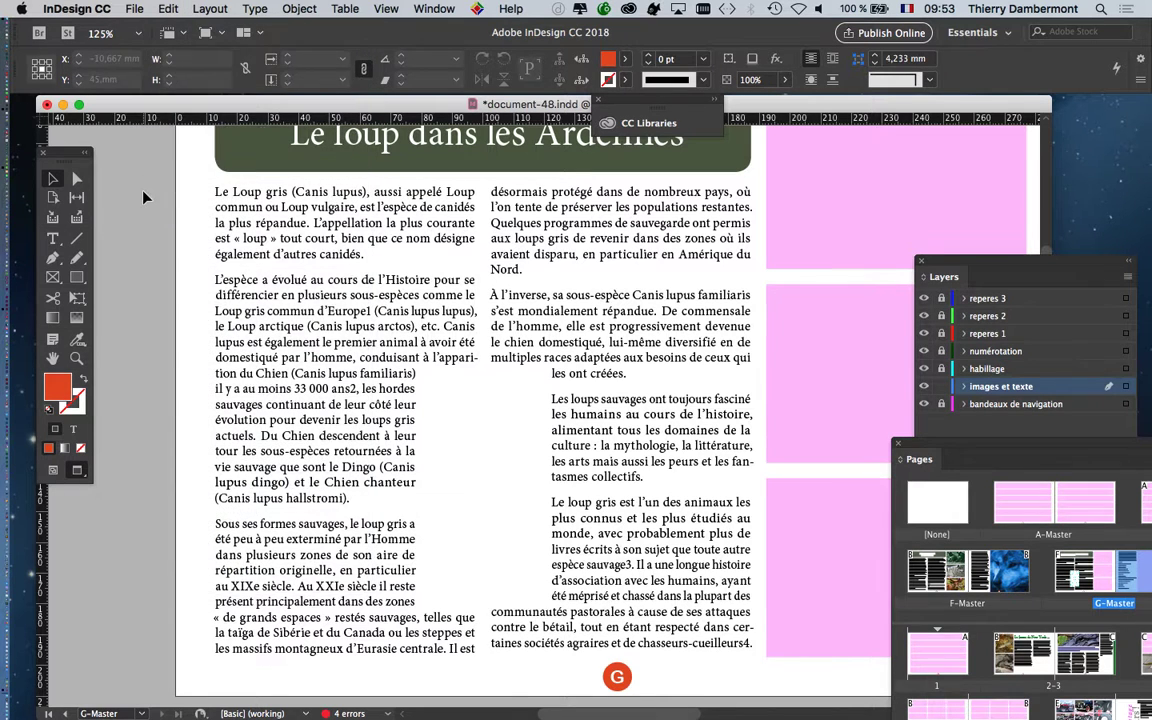
Select the first column's text frame, close the layers and pages, and bring up the paragraph styles over the page.
left_click(380, 386)
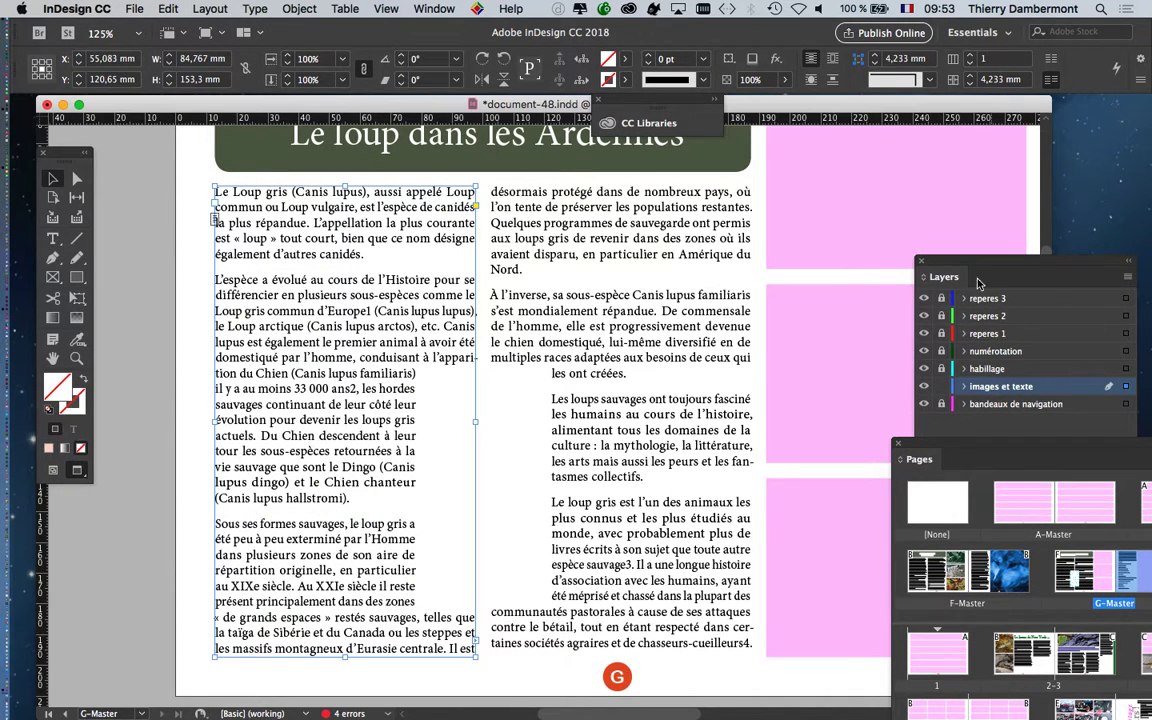
left_click(921, 265)
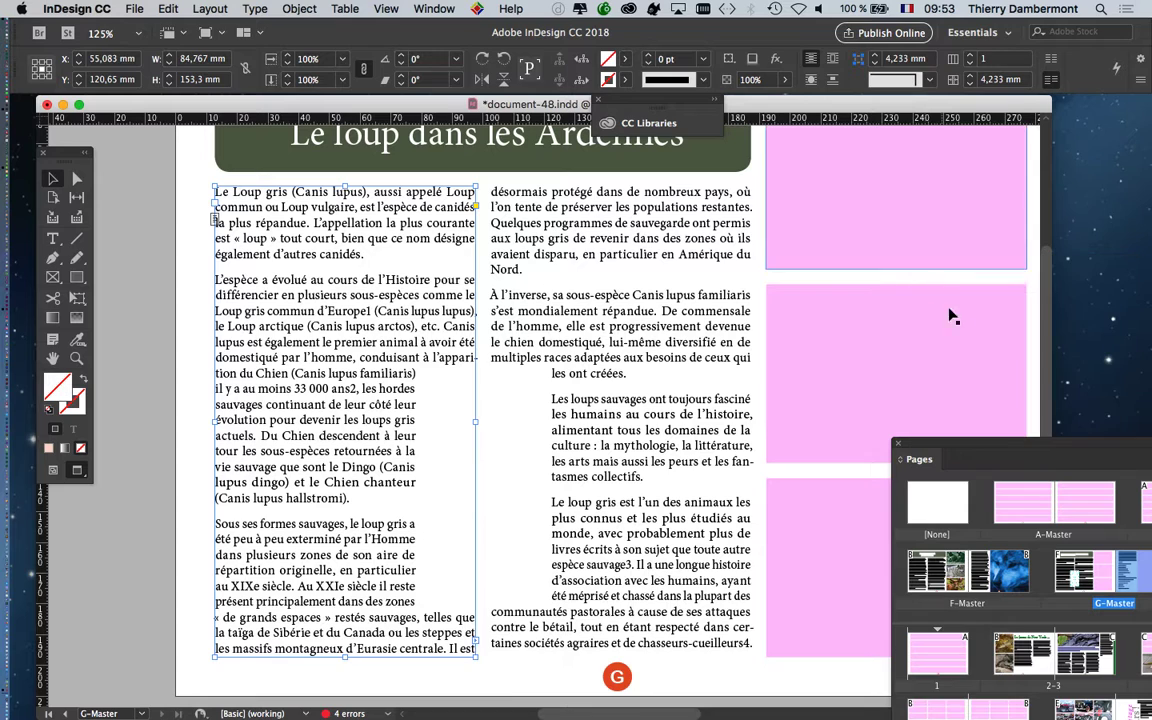
left_click(898, 445)
left_click(351, 8)
mouse_move(247, 8)
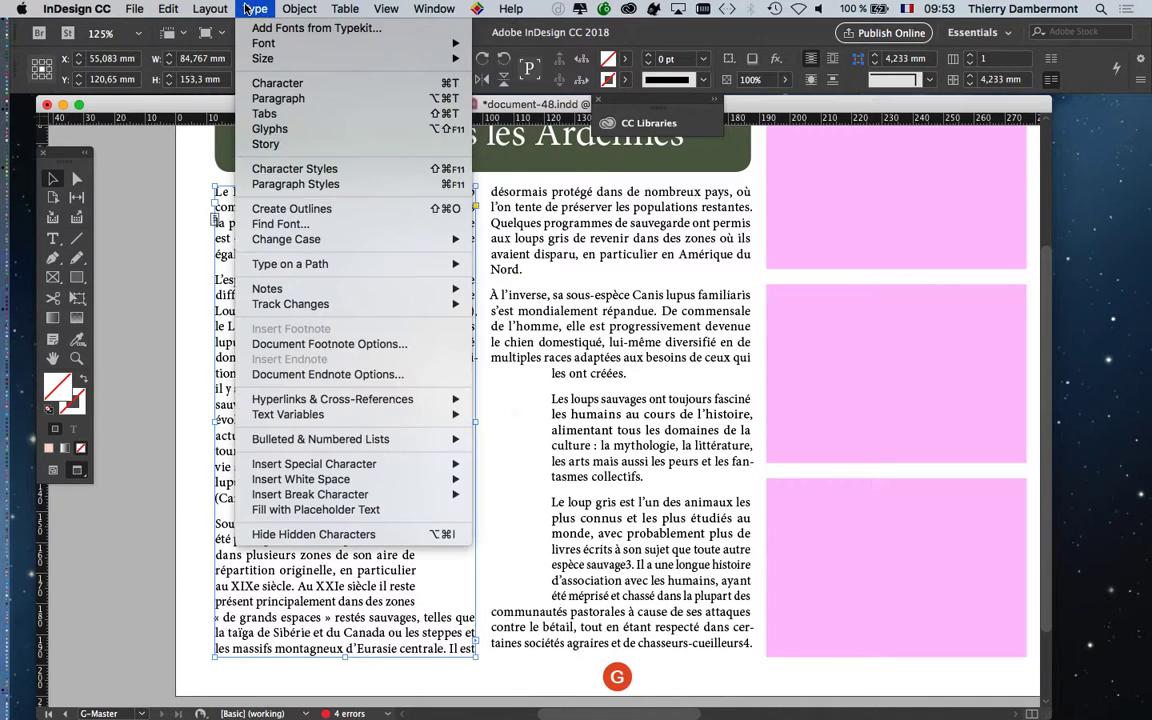
left_click(296, 184)
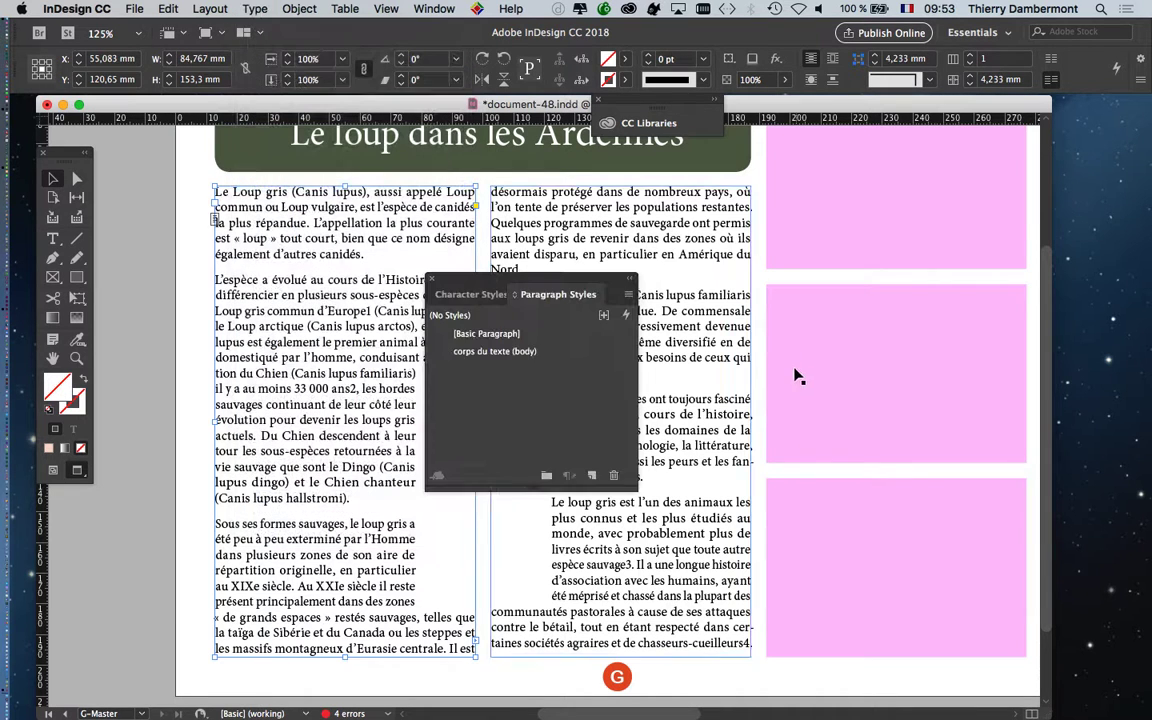
left_click_drag(555, 280, 722, 253)
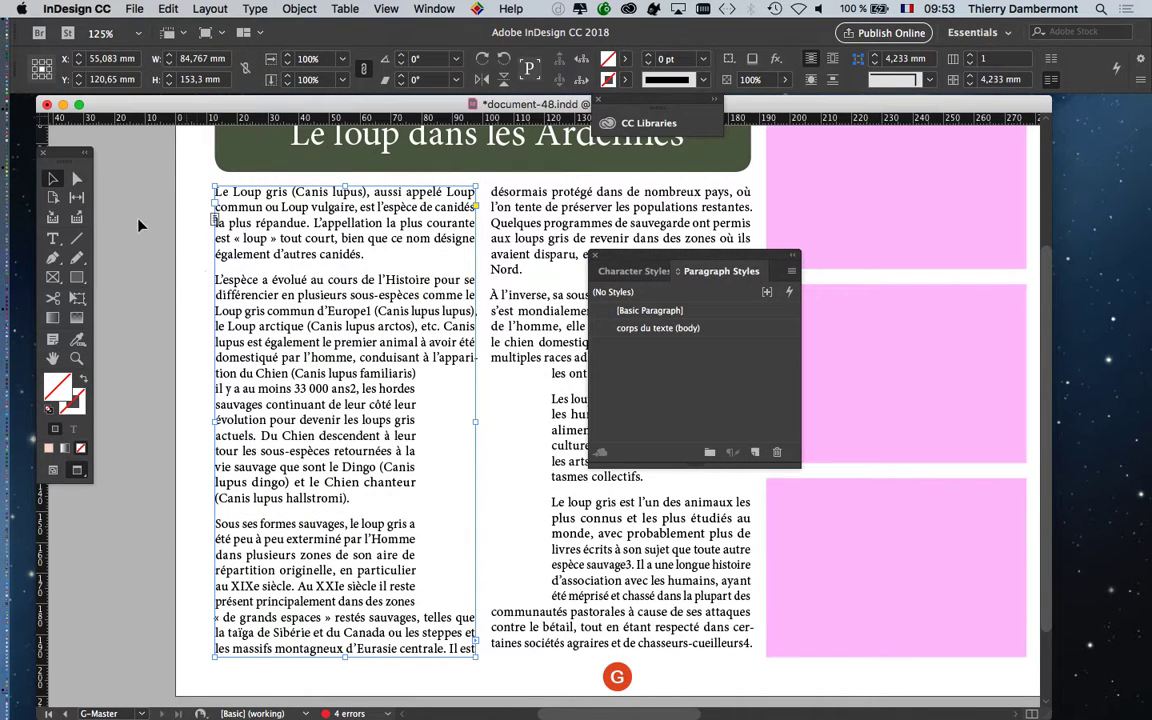
Select the whole article text to check which paragraph style it uses, and move the paragraph styles clear of the text columns.
left_click(55, 238)
key("ctrl+a")
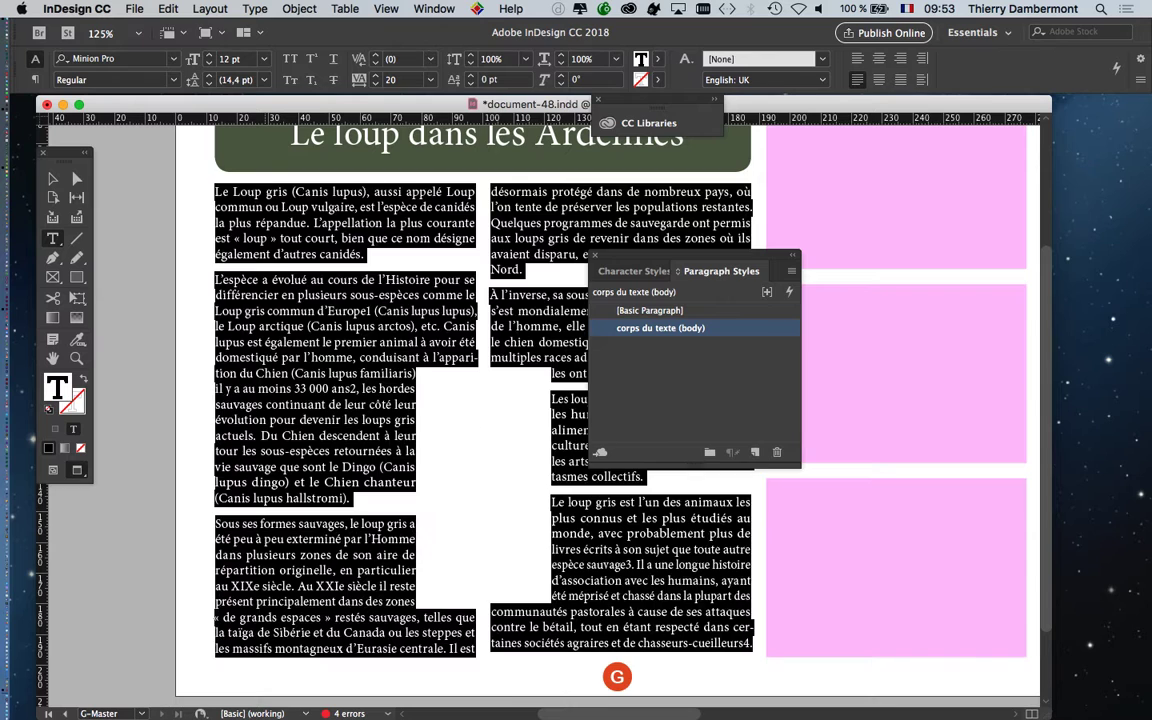
left_click(322, 330)
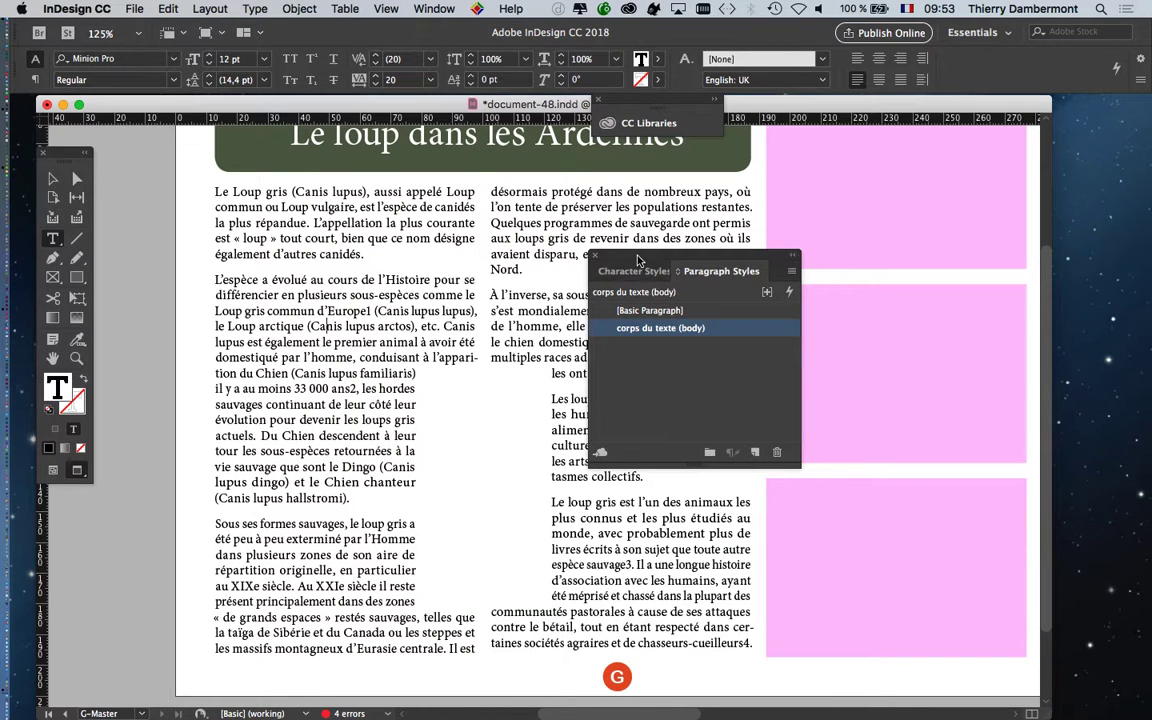
left_click_drag(638, 260, 866, 435)
scroll(651, 402, "down", 1)
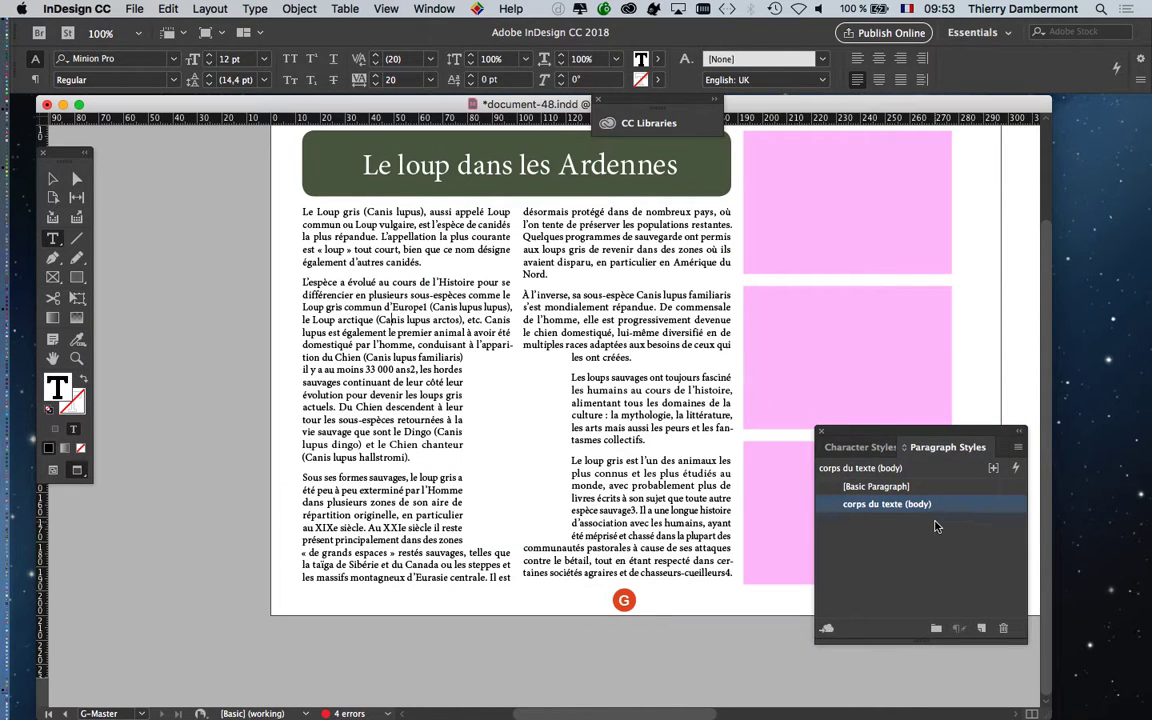
left_click_drag(440, 367, 345, 367)
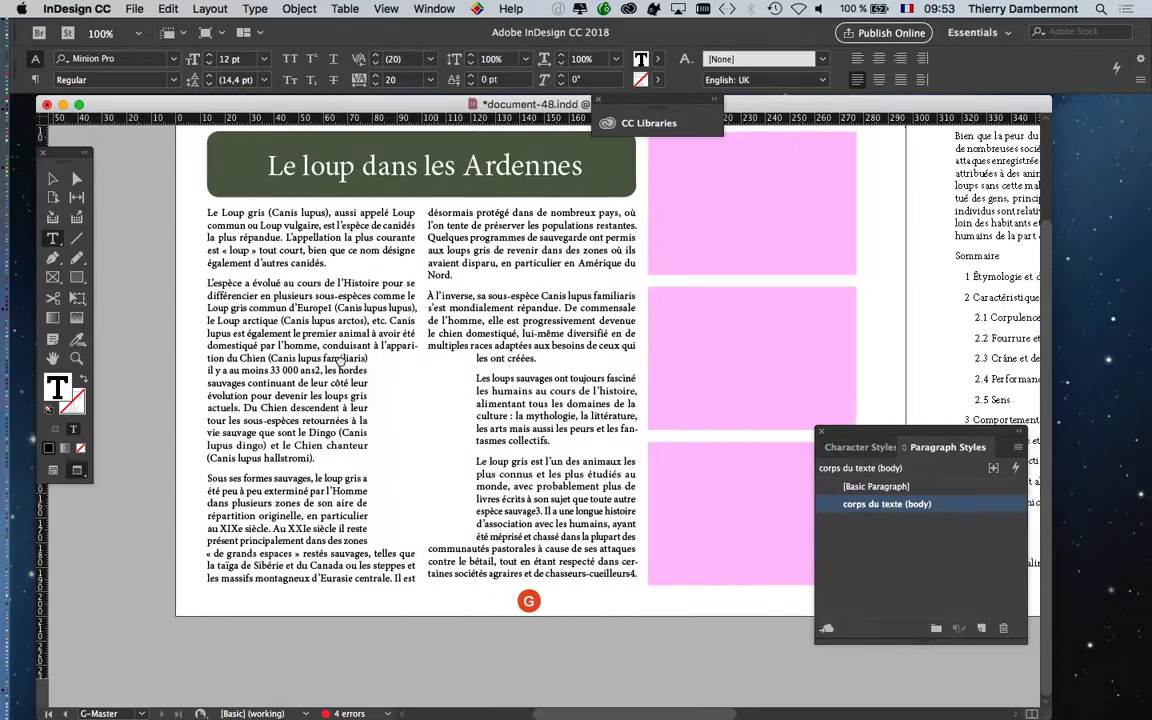
Return to the normal view with guides and frame edges, and delete all the article text from the threaded frames.
left_click(77, 470)
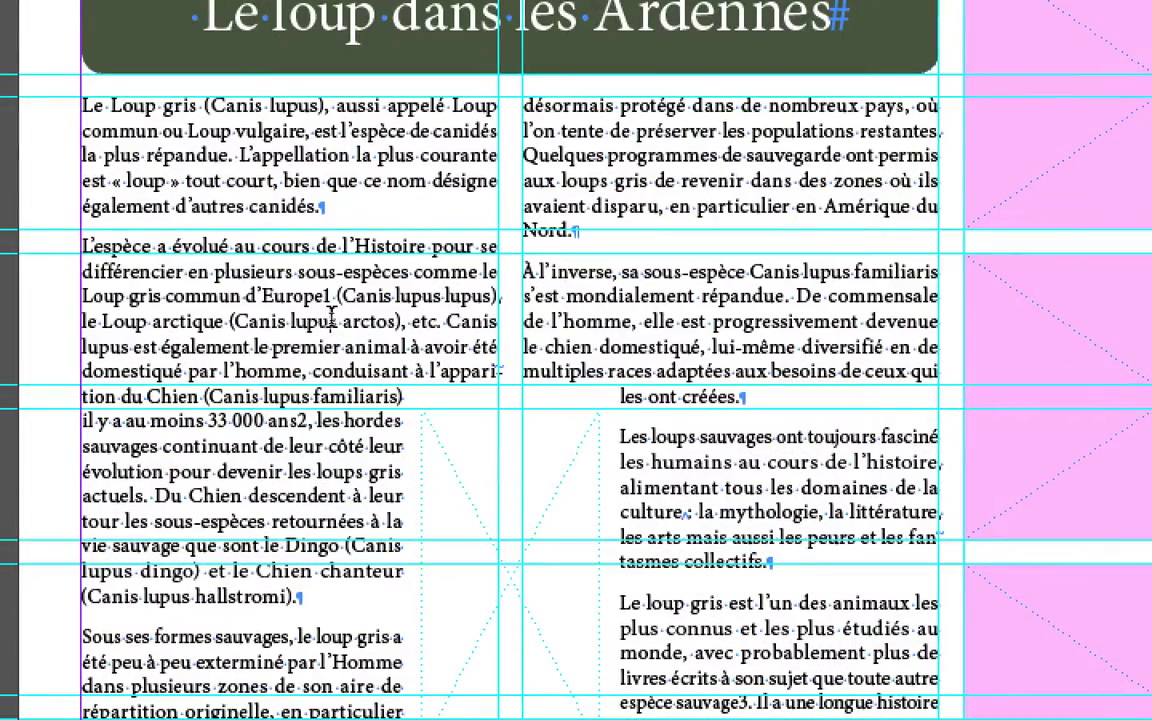
key("Escape")
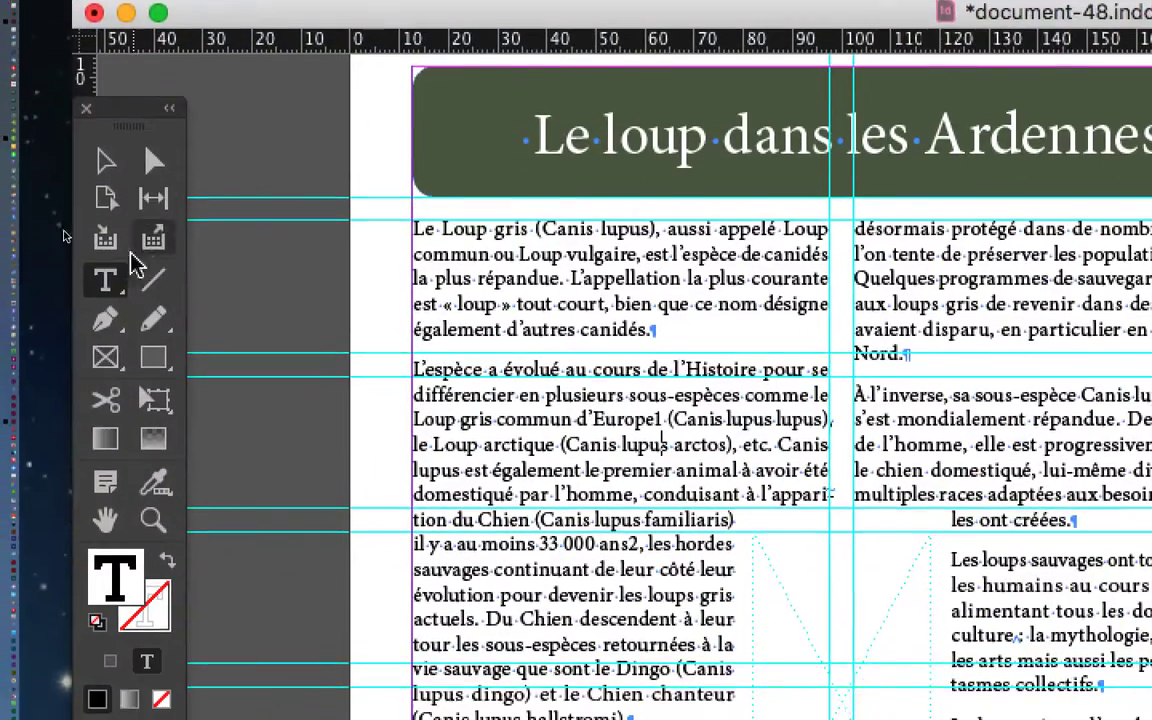
left_click(116, 262)
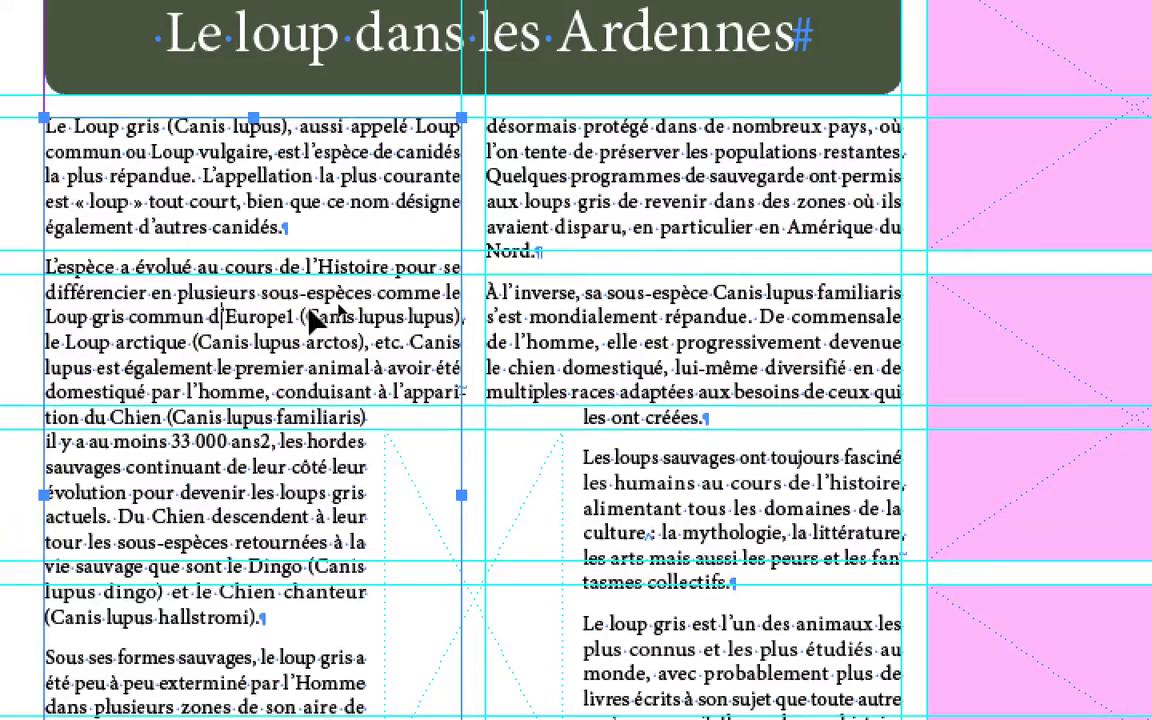
key("ctrl+a")
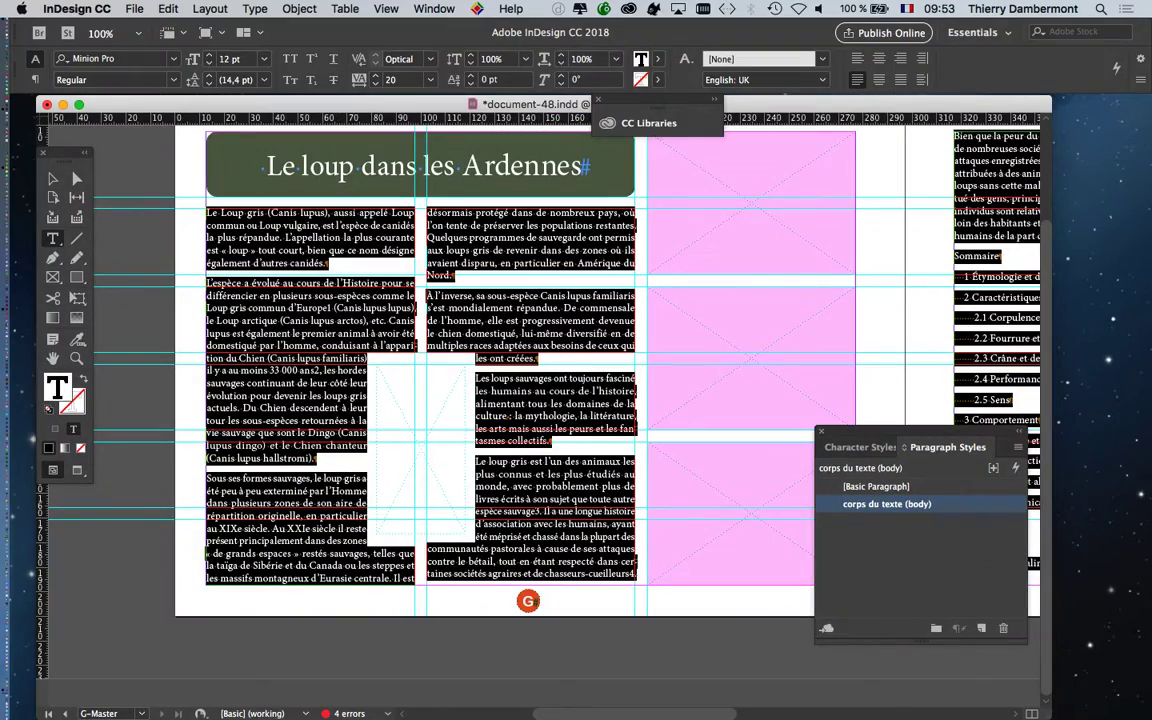
scroll(540, 380, "right", 3)
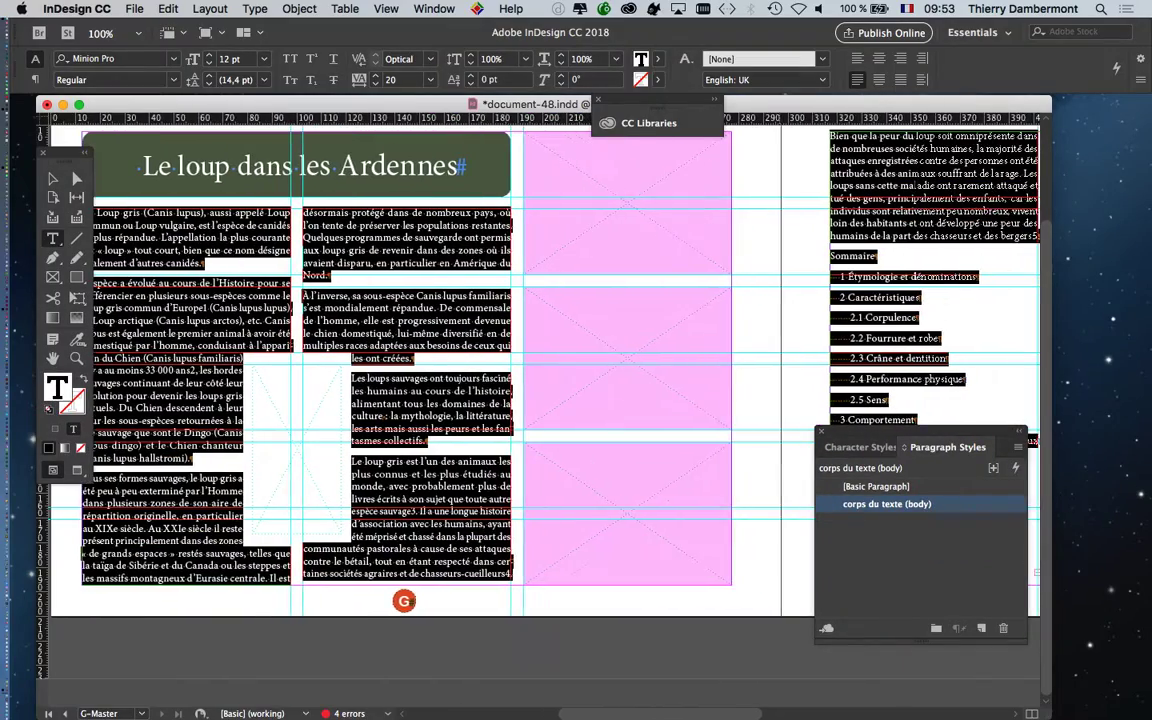
scroll(540, 380, "left", 3)
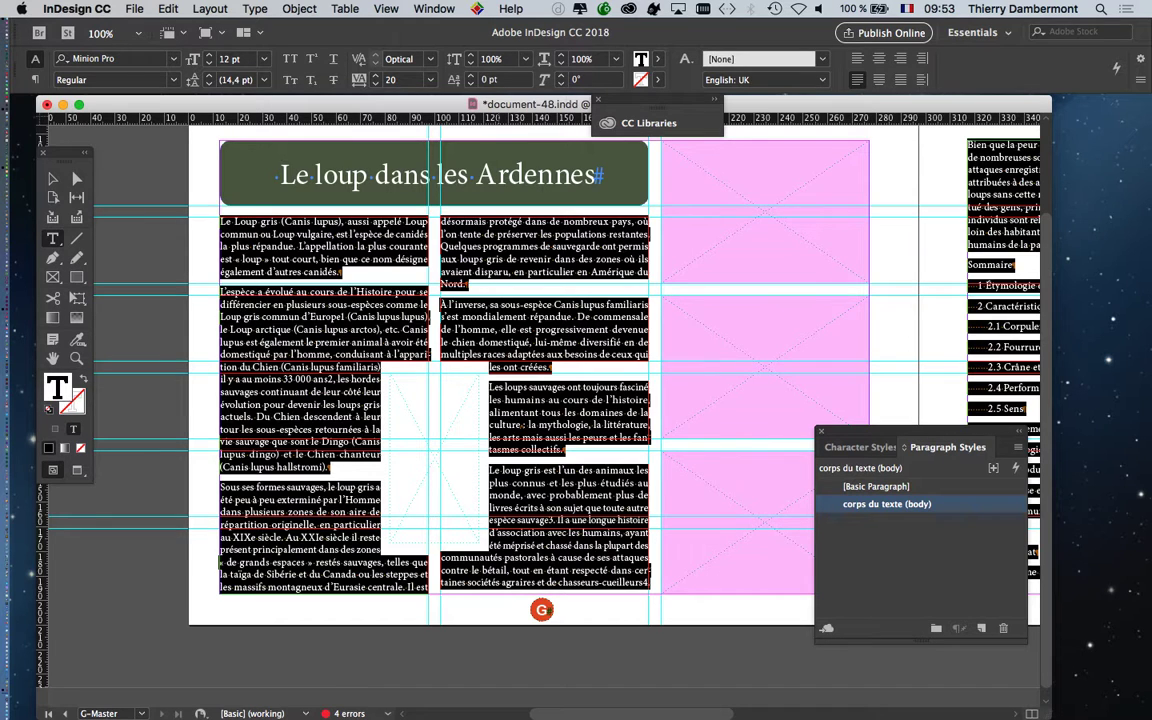
key("BackSpace")
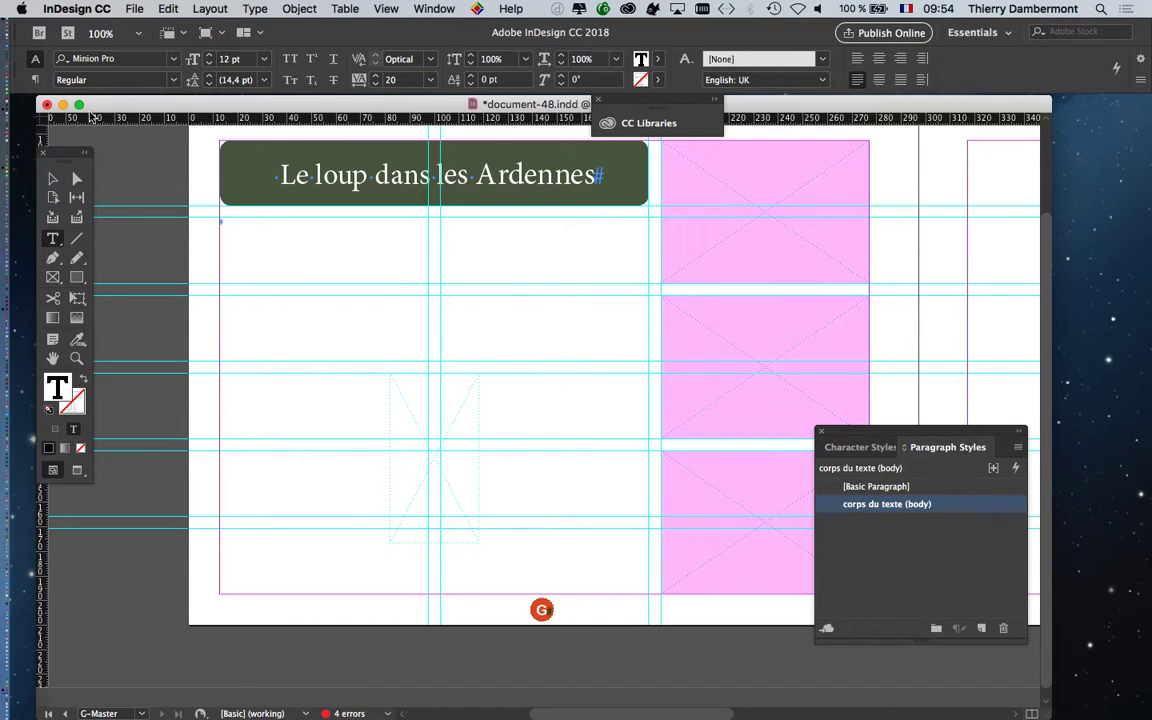
Select the emptied text frames in turn to examine how they are threaded across the spread, keeping the paragraph styles out of the way.
left_click(53, 180)
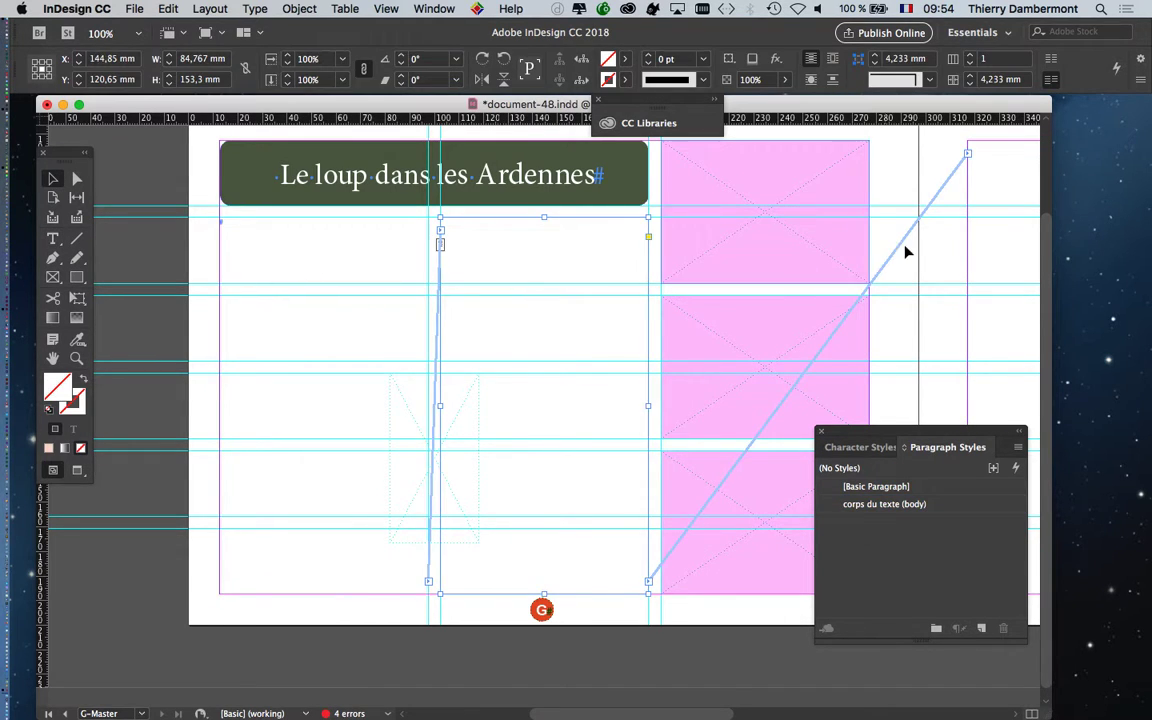
key("super+minus")
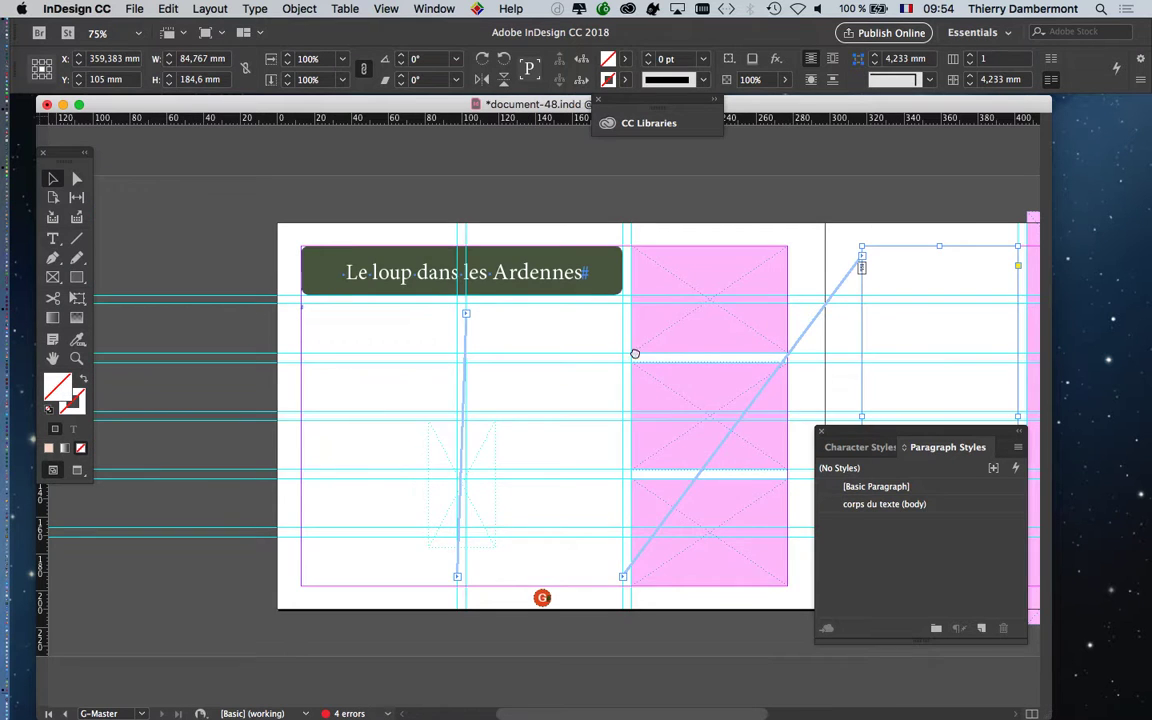
scroll(635, 354, "right", 5)
left_click_drag(862, 432, 975, 449)
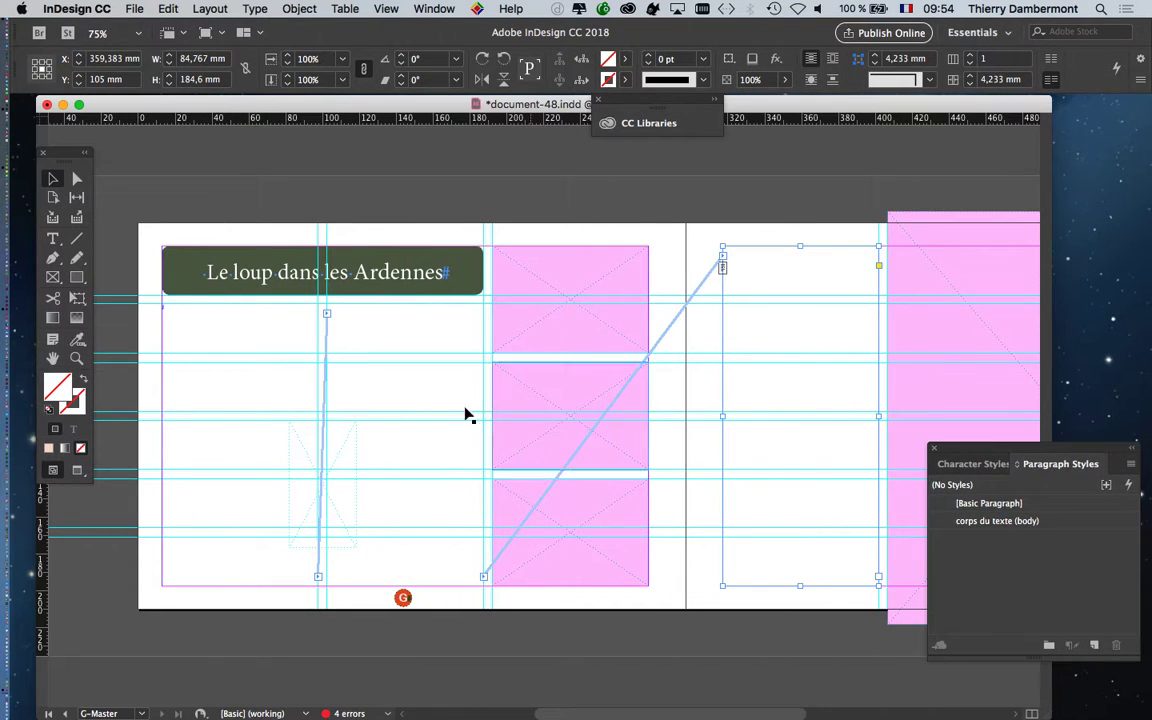
left_click(316, 425)
left_click(742, 378)
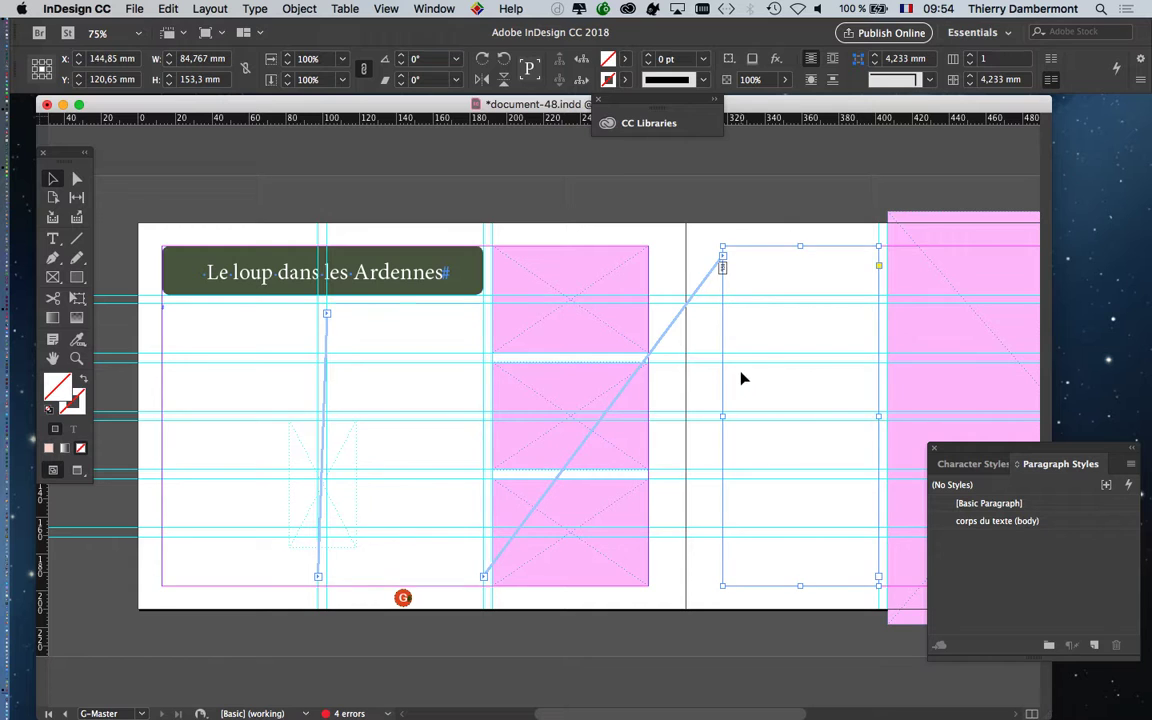
left_click(366, 397)
left_click(257, 392)
left_click(378, 404)
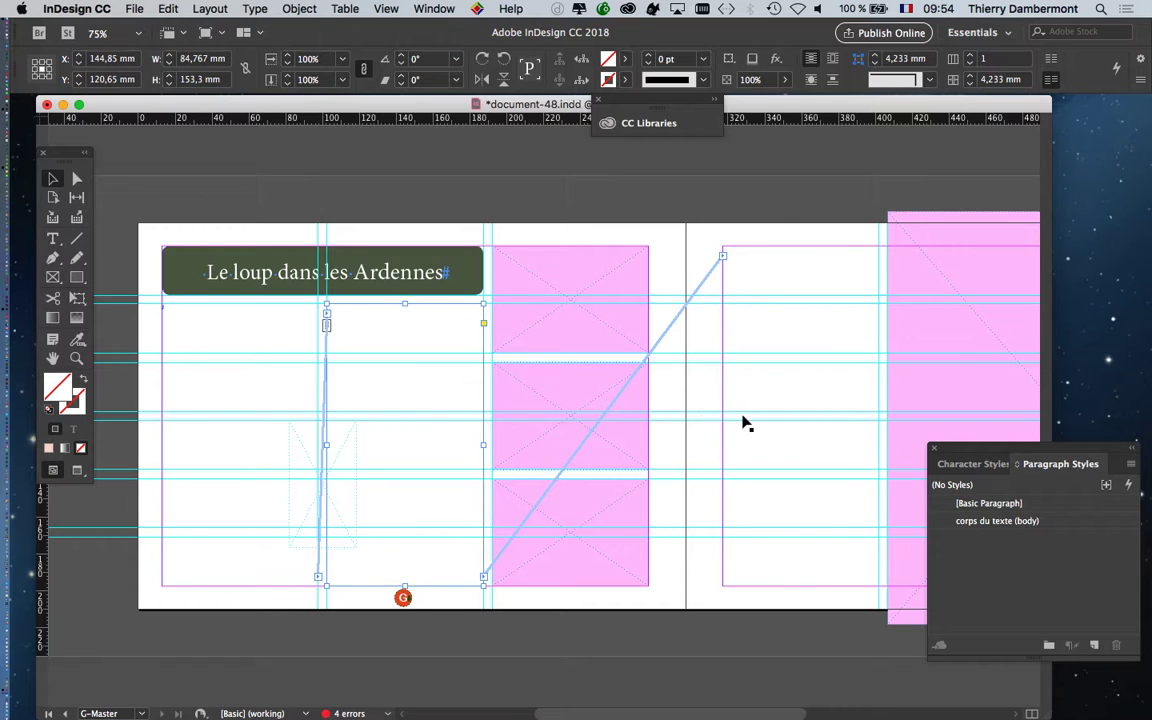
left_click(774, 404)
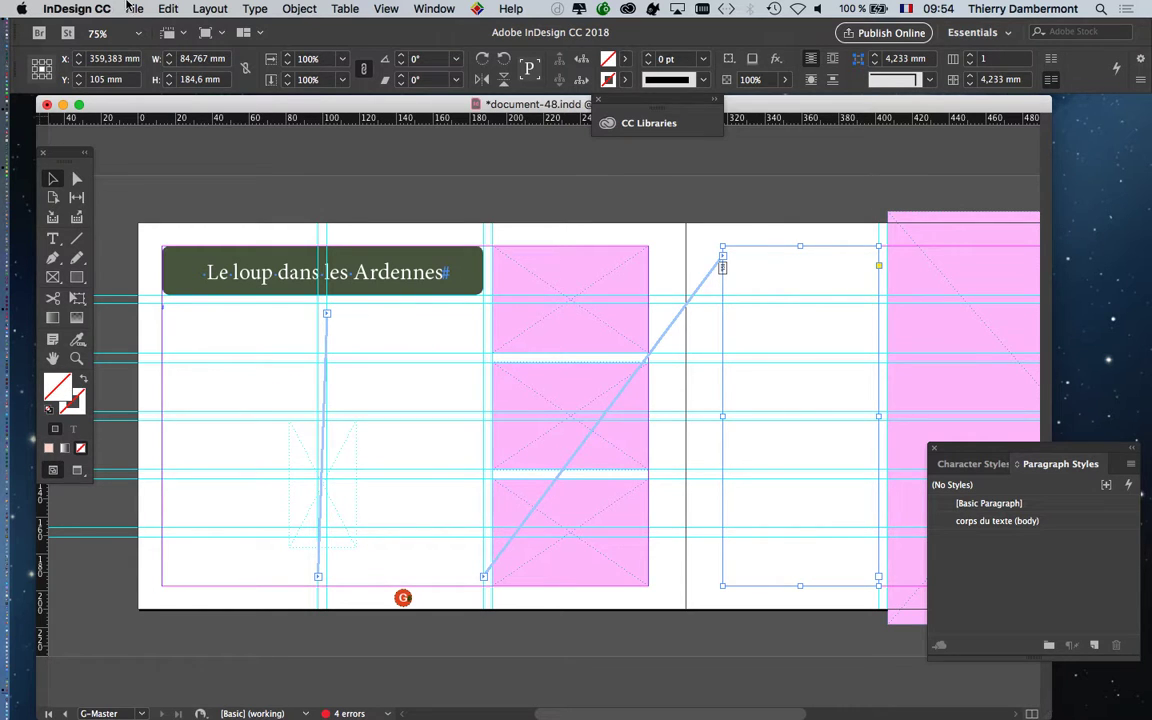
Save the document under the new name document-49.indd in the Dossier document-47 folder.
left_click(132, 8)
left_click(198, 127)
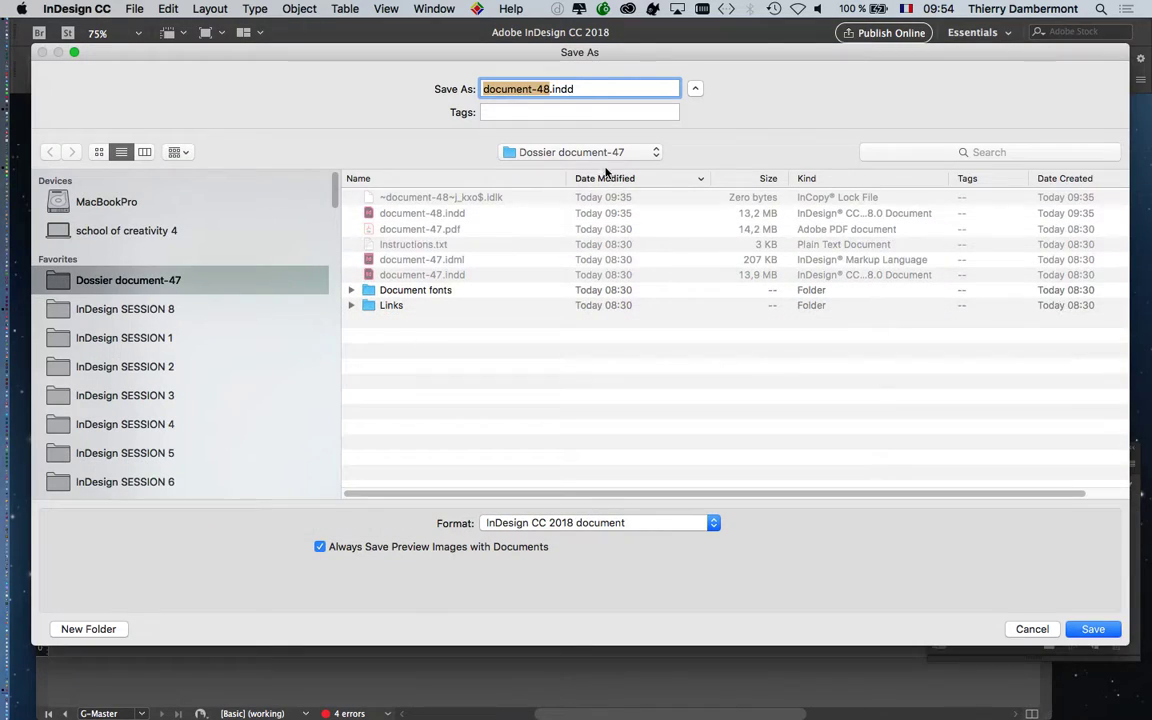
left_click(574, 89)
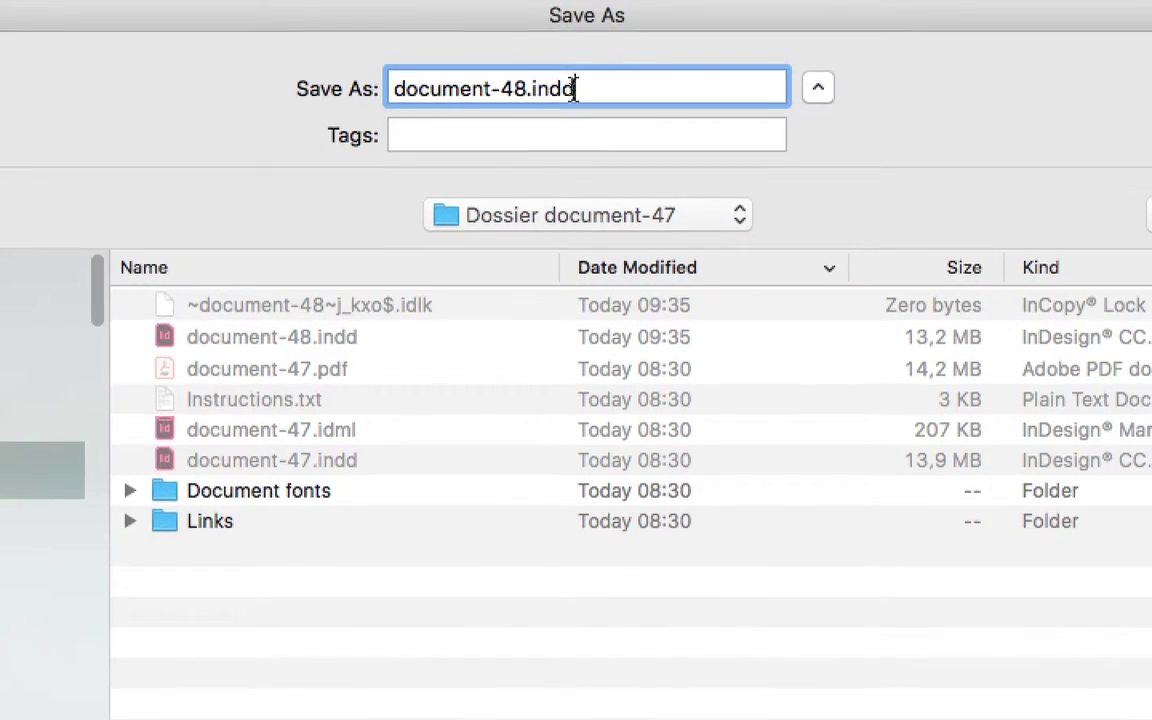
double_click(544, 89)
type("49")
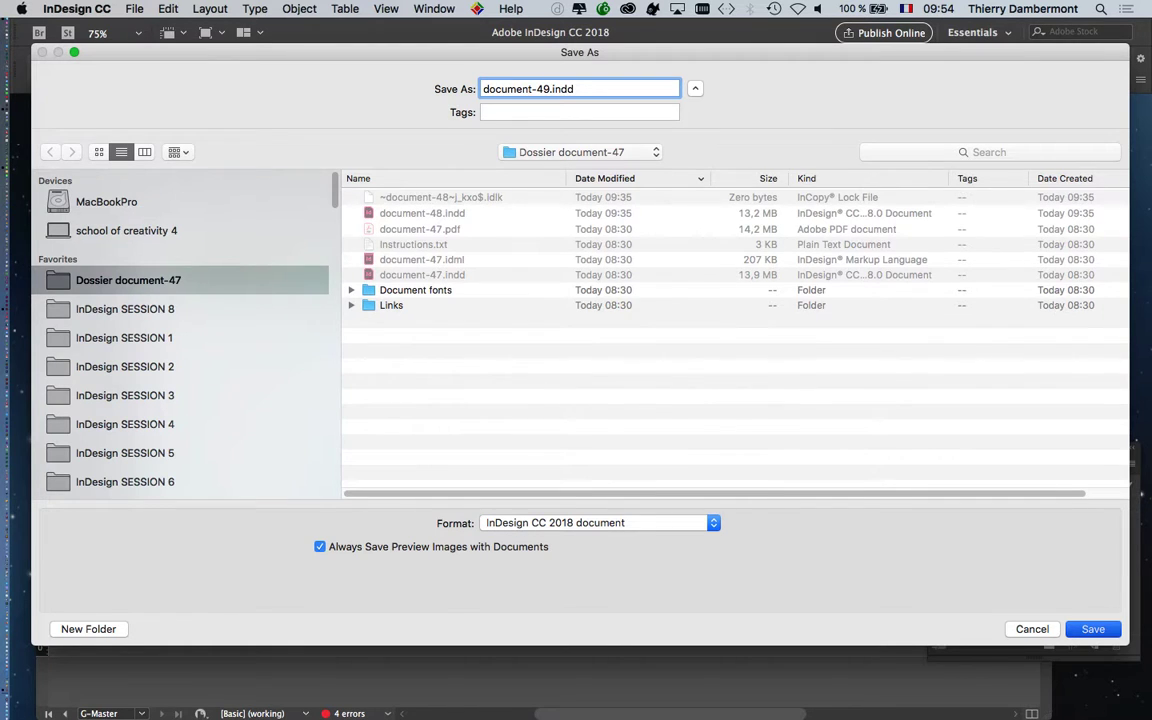
key("Return")
Fit the whole G-Master spread into a shorter document window and display the pages beside it.
key("super+minus")
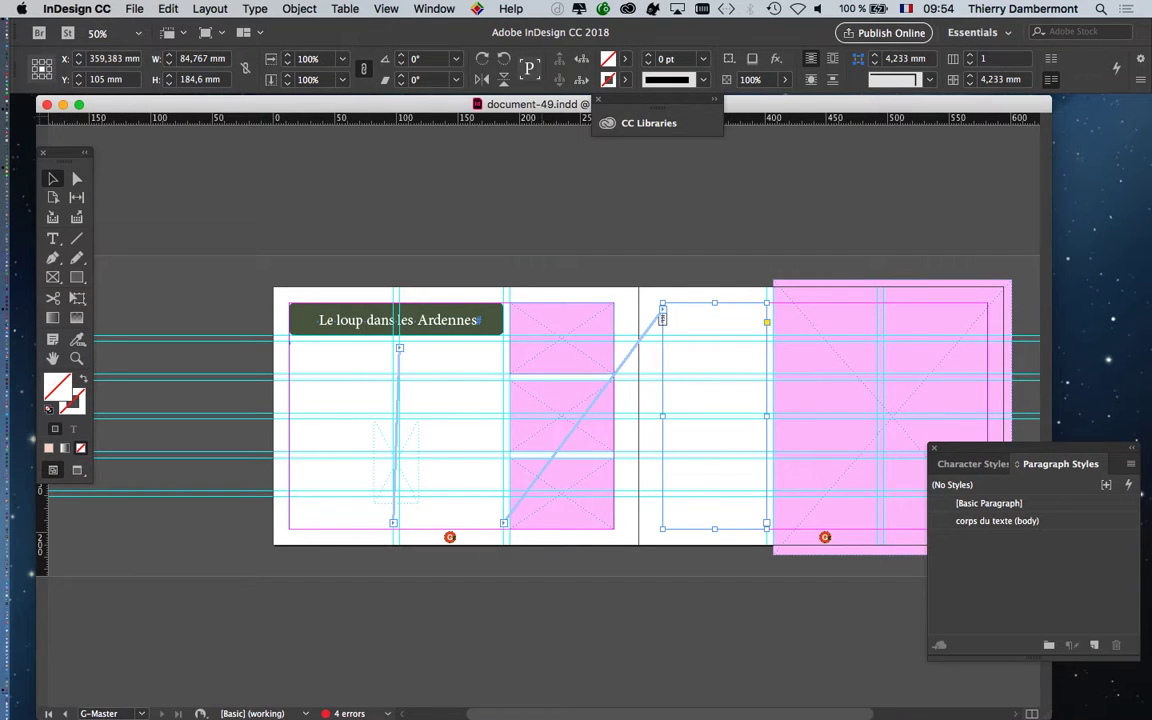
scroll(545, 415, "right", 3)
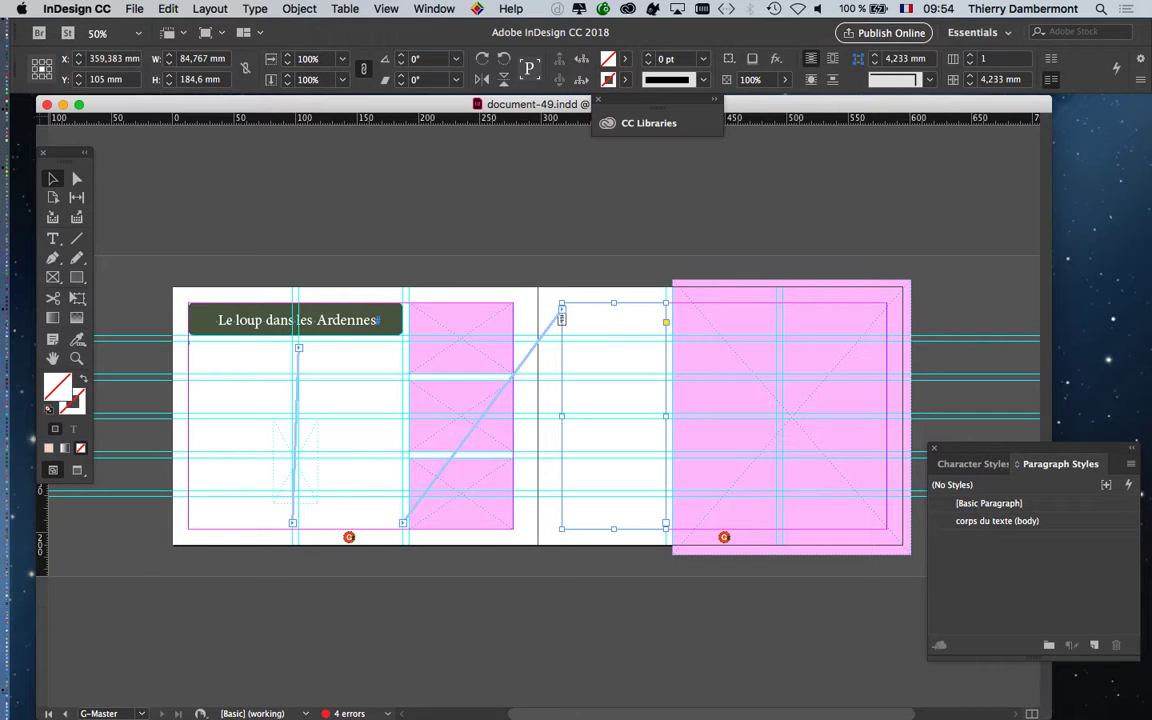
left_click_drag(1051, 718, 1050, 678)
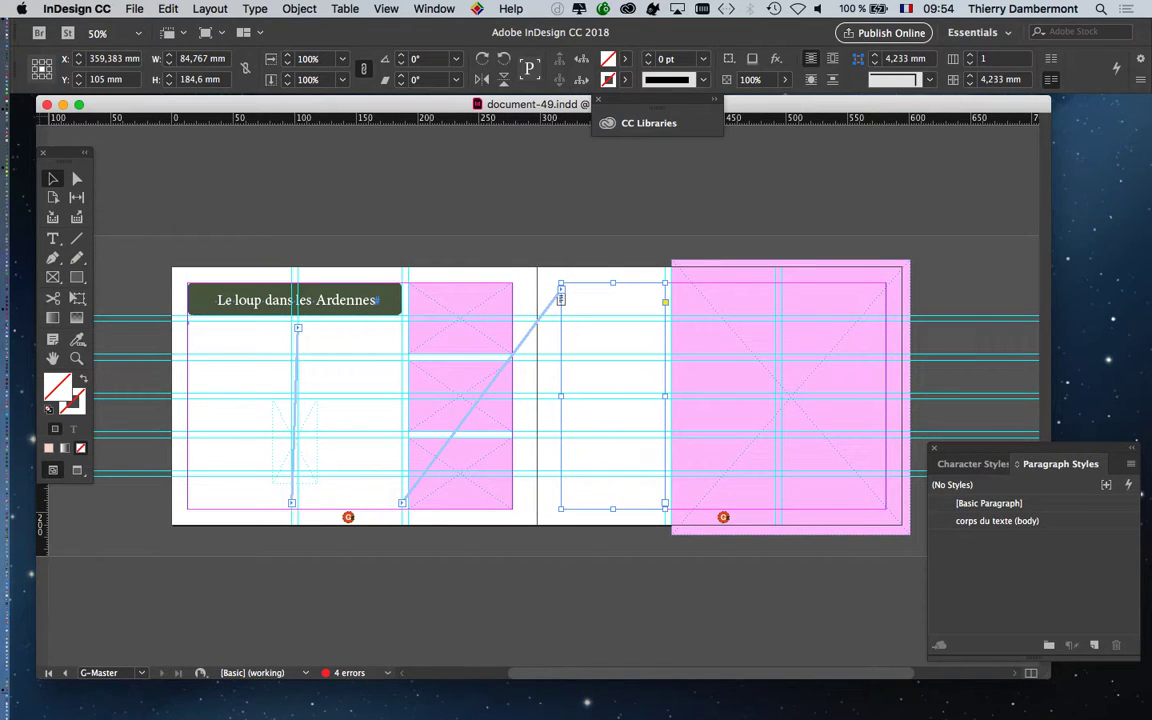
left_click(434, 8)
left_click(507, 283)
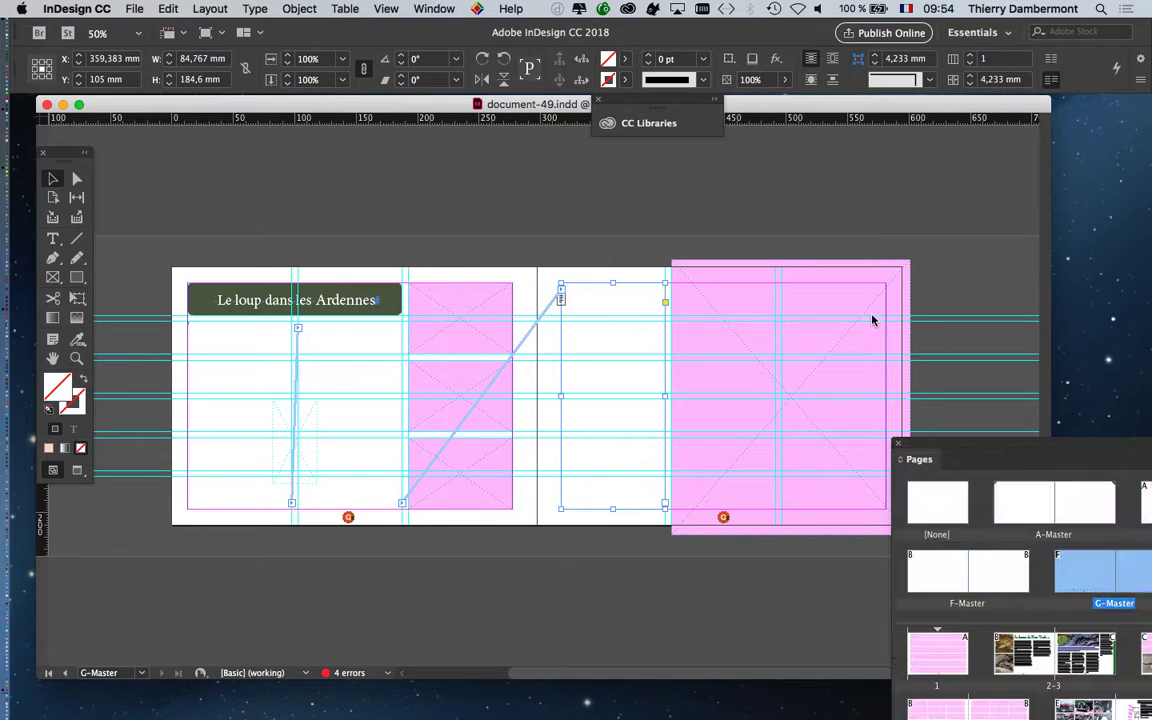
left_click_drag(964, 446, 1007, 305)
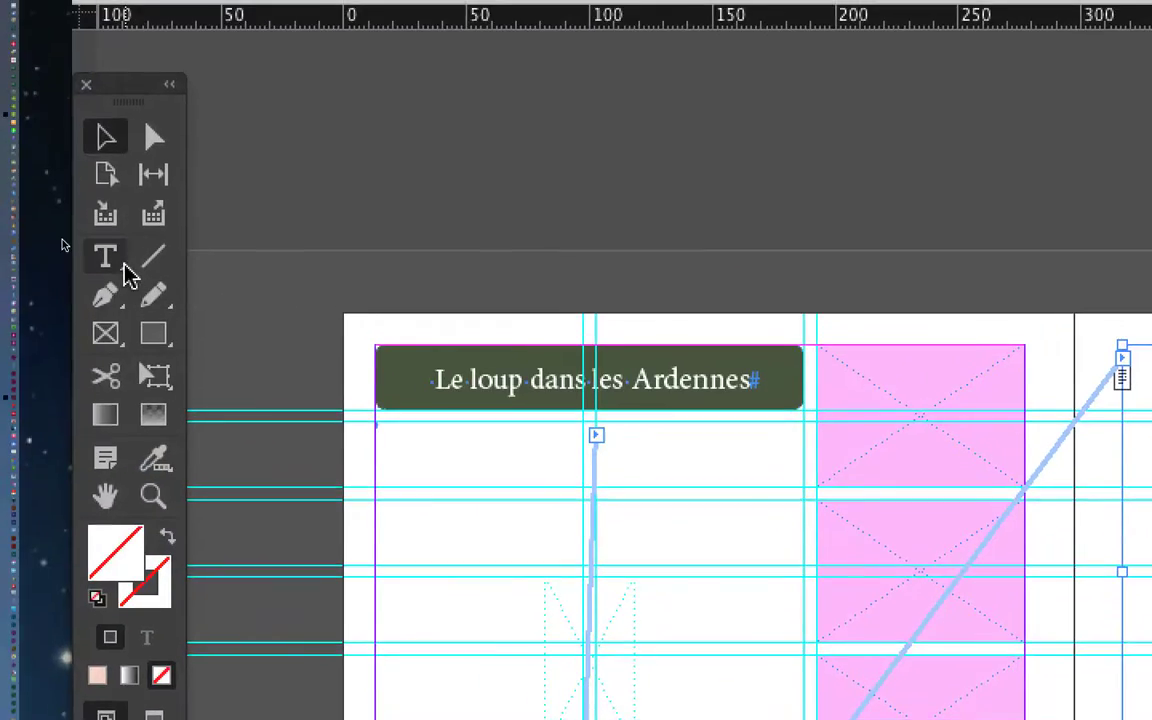
Bring up the paragraph styles beside the title and place the text cursor in "Le loup dans les Ardennes".
left_click(58, 240)
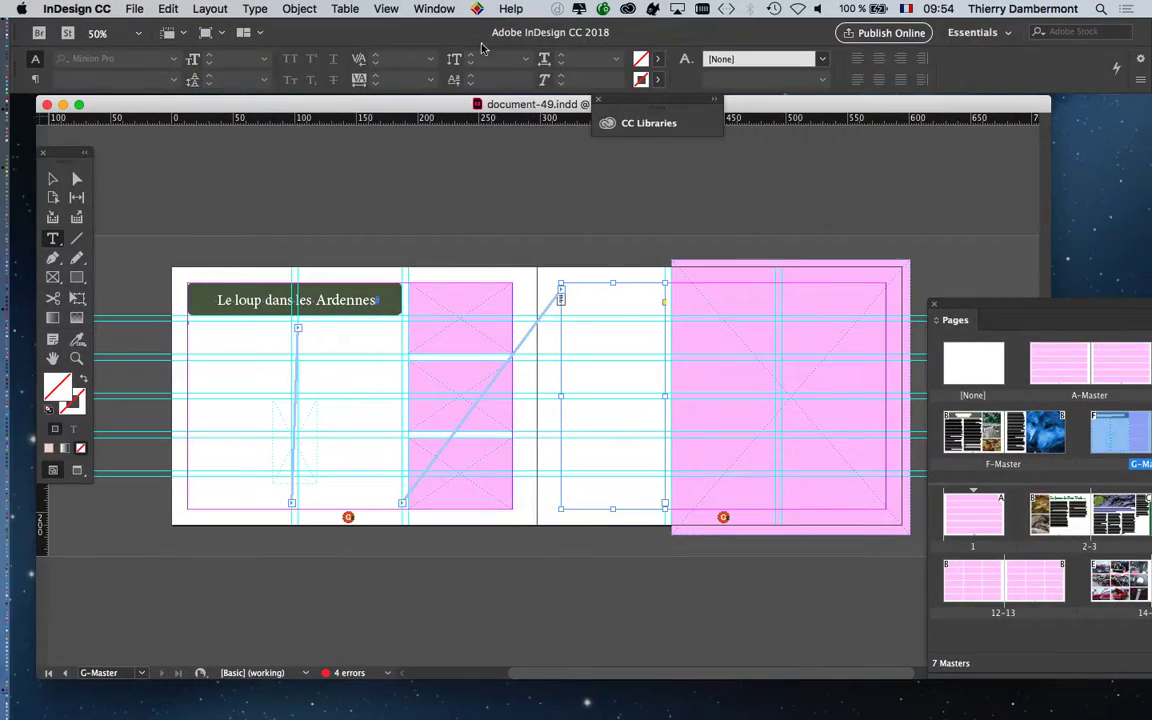
left_click(434, 9)
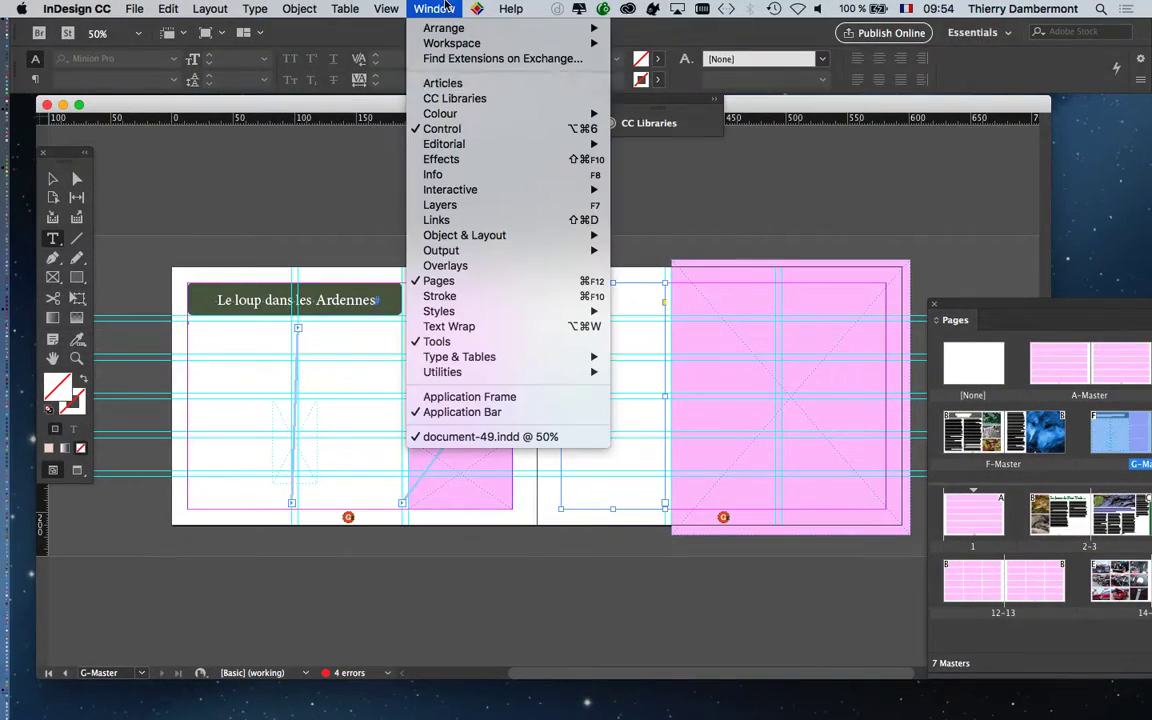
mouse_move(290, 10)
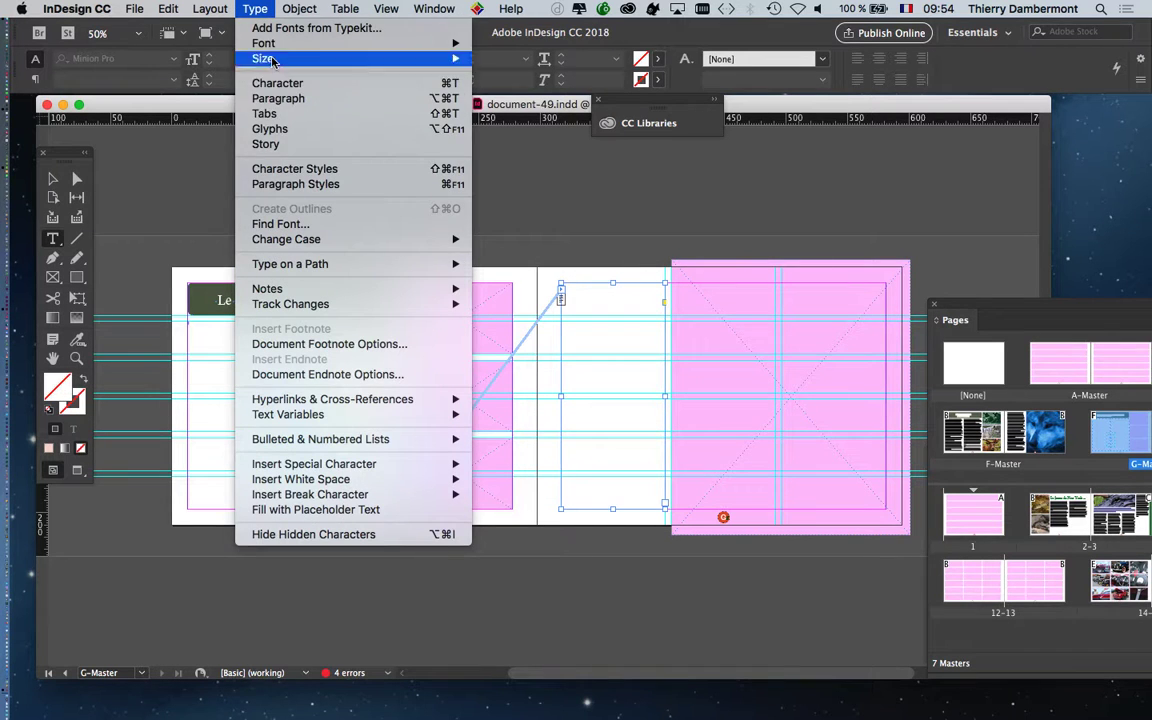
left_click(290, 168)
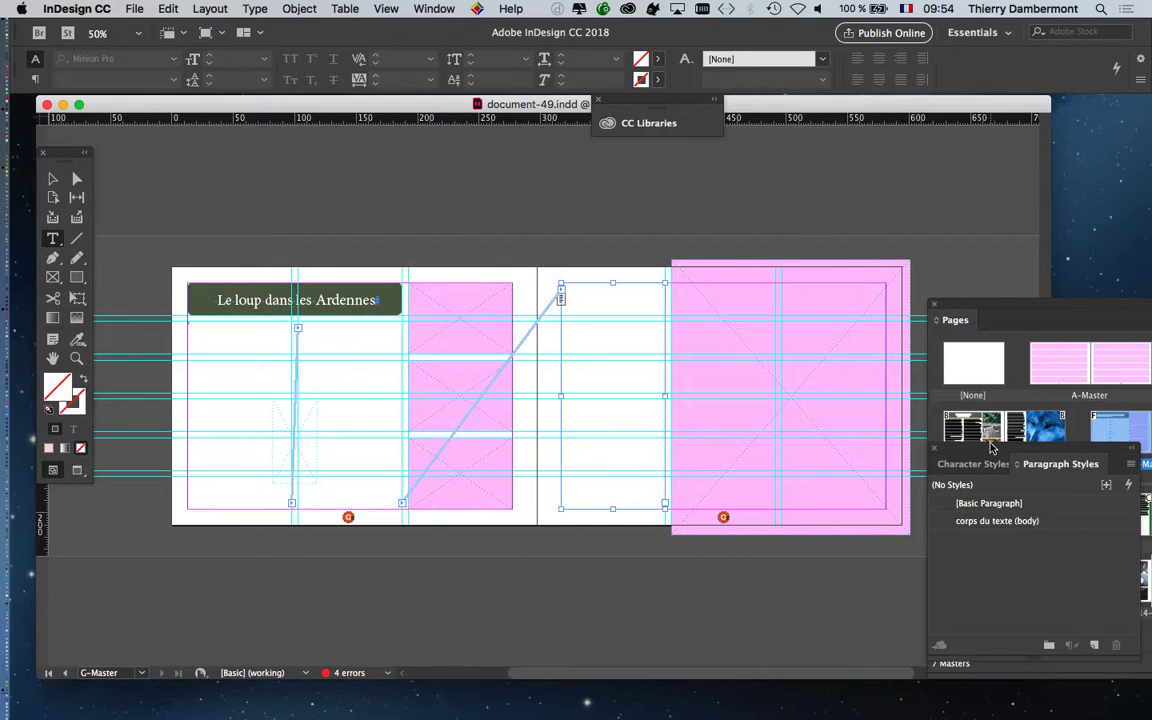
left_click_drag(992, 447, 462, 225)
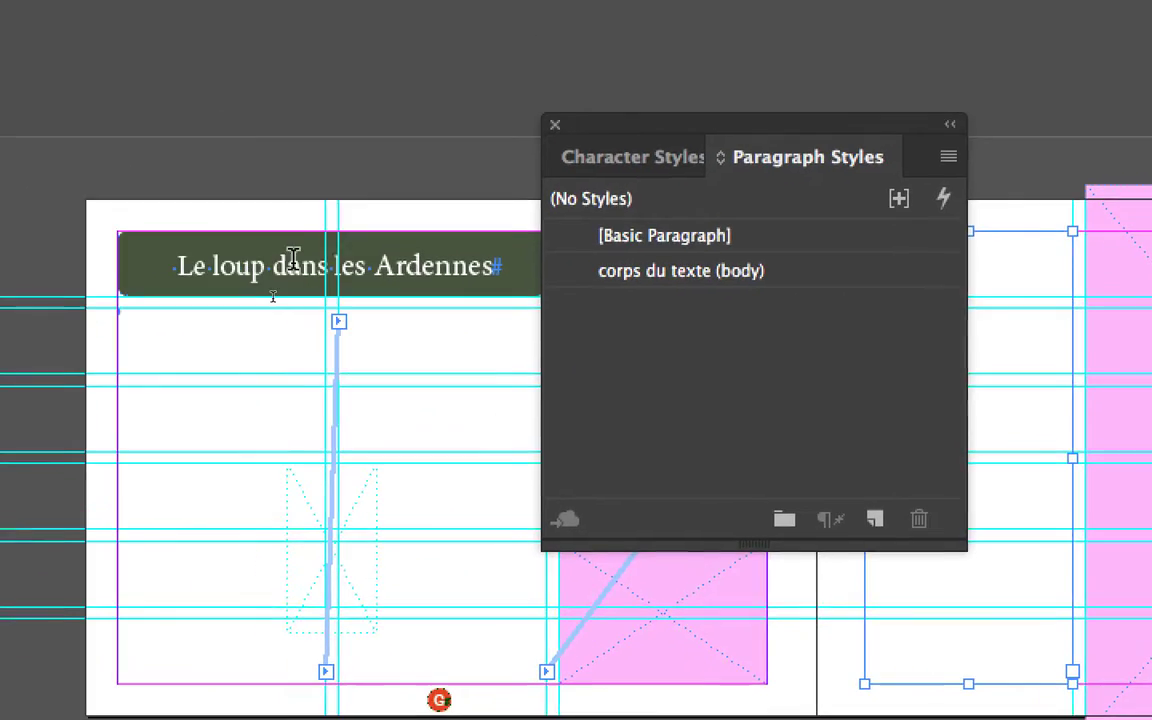
left_click(290, 258)
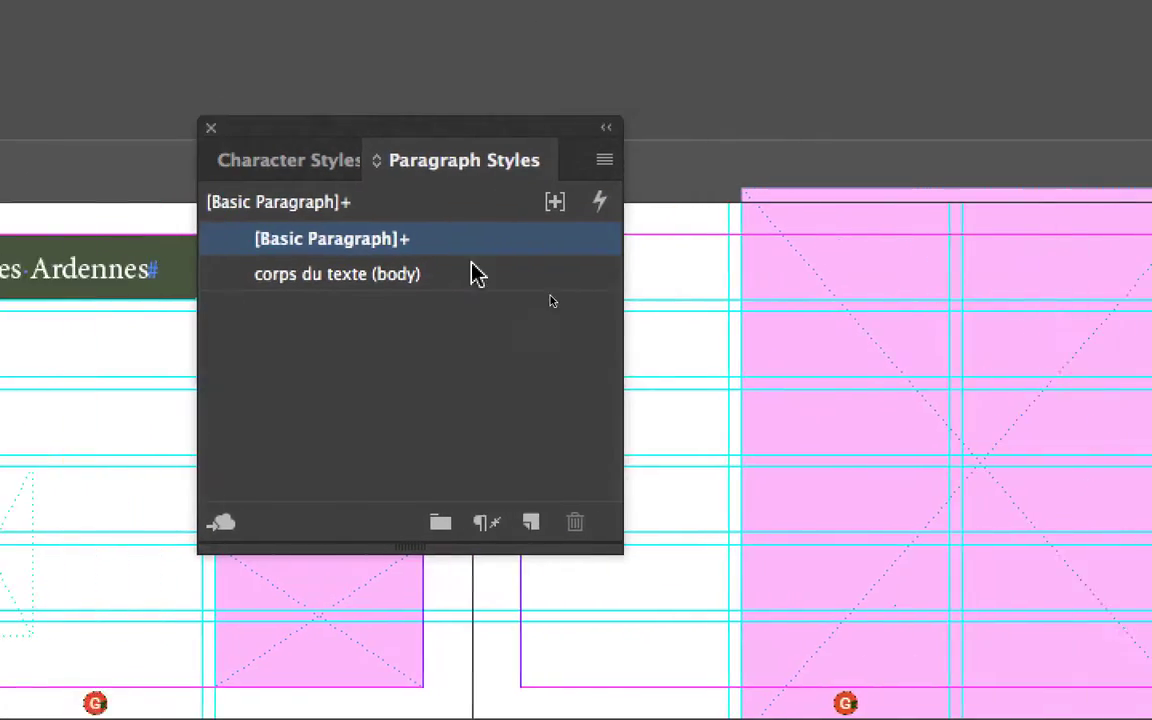
Create a paragraph style named "titre dans cartouche" from the title's formatting, applied to the title, and collapse the CC Libraries.
left_click(604, 160)
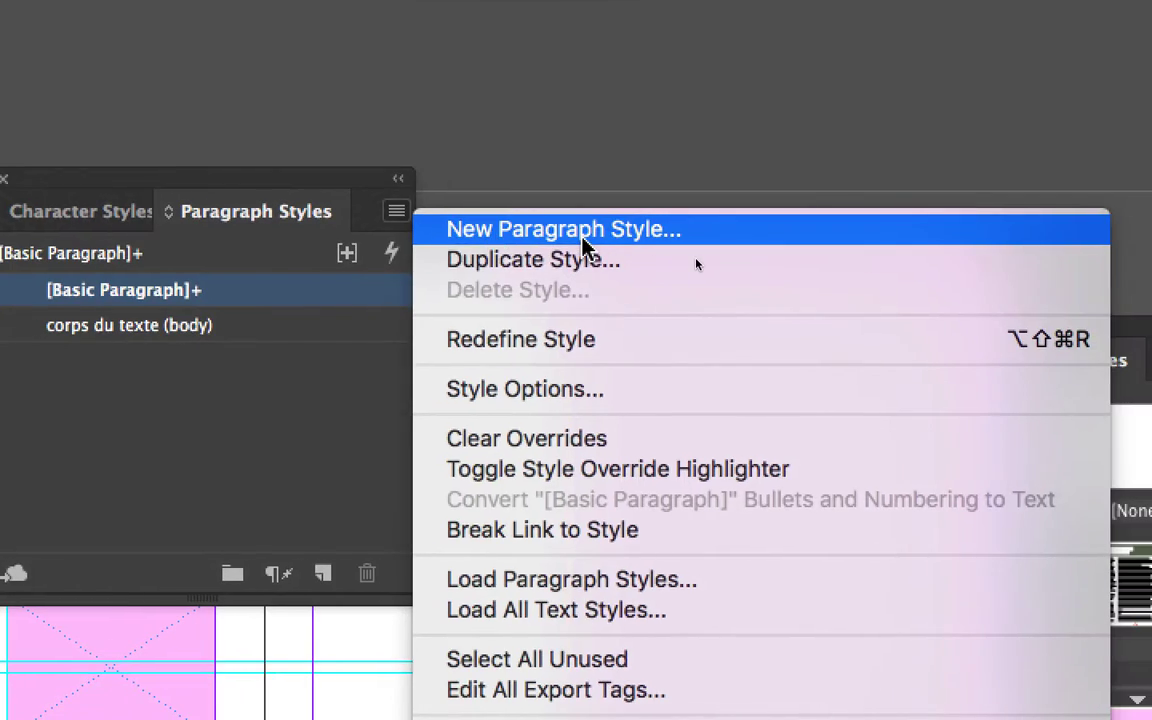
left_click(582, 236)
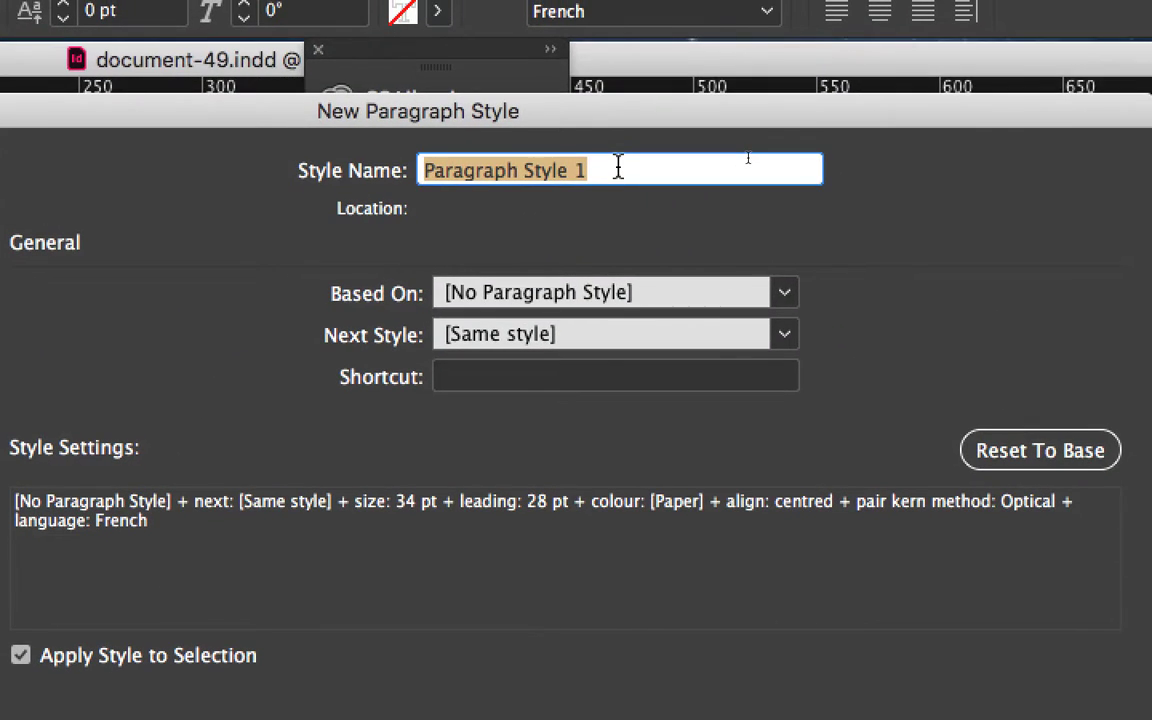
type("titre dans cartouche")
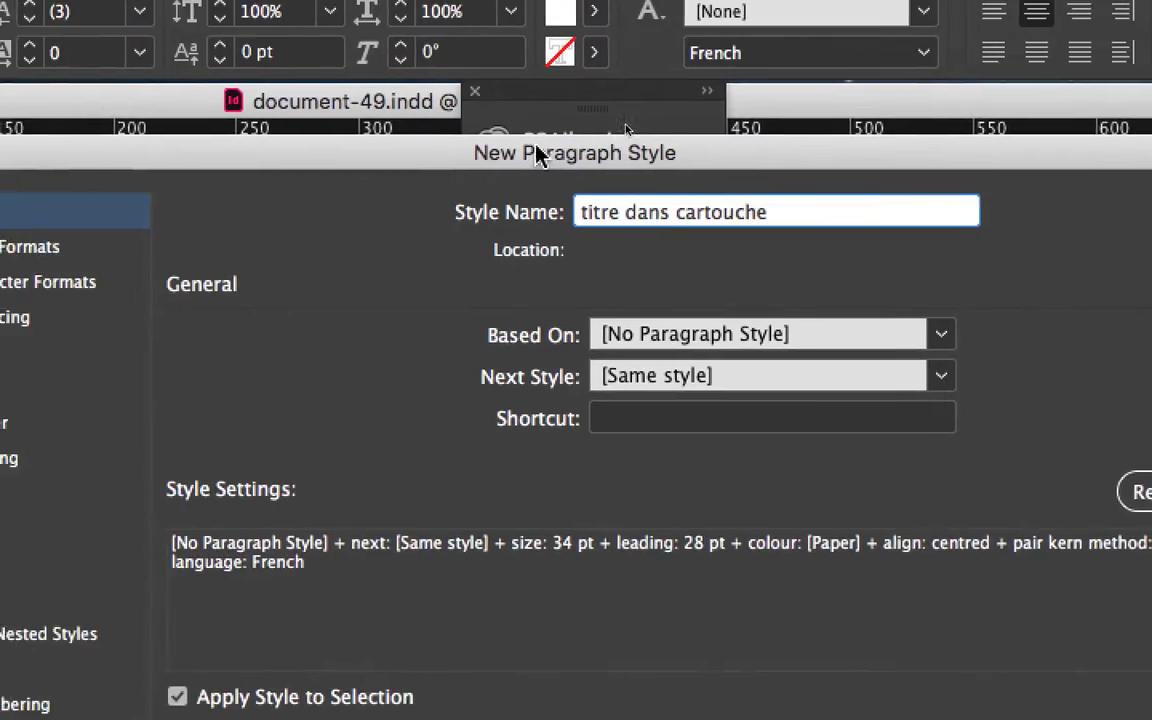
left_click_drag(378, 112, 884, 505)
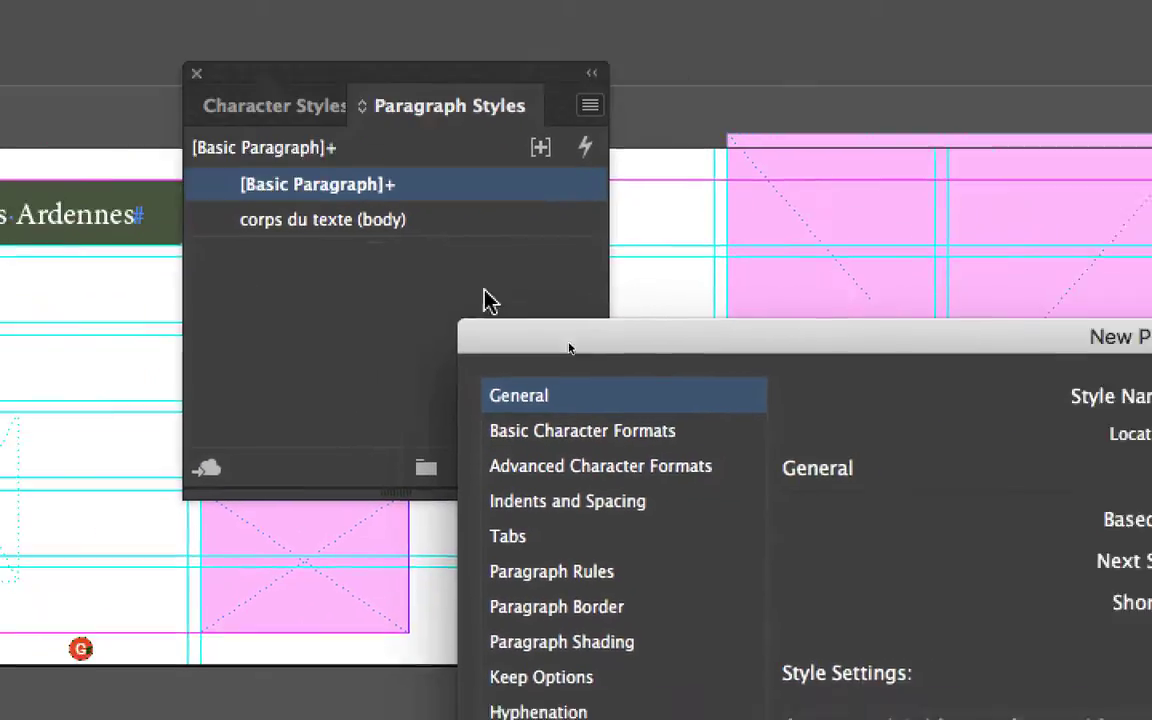
left_click_drag(971, 392, 895, 356)
left_click_drag(527, 303, 430, 168)
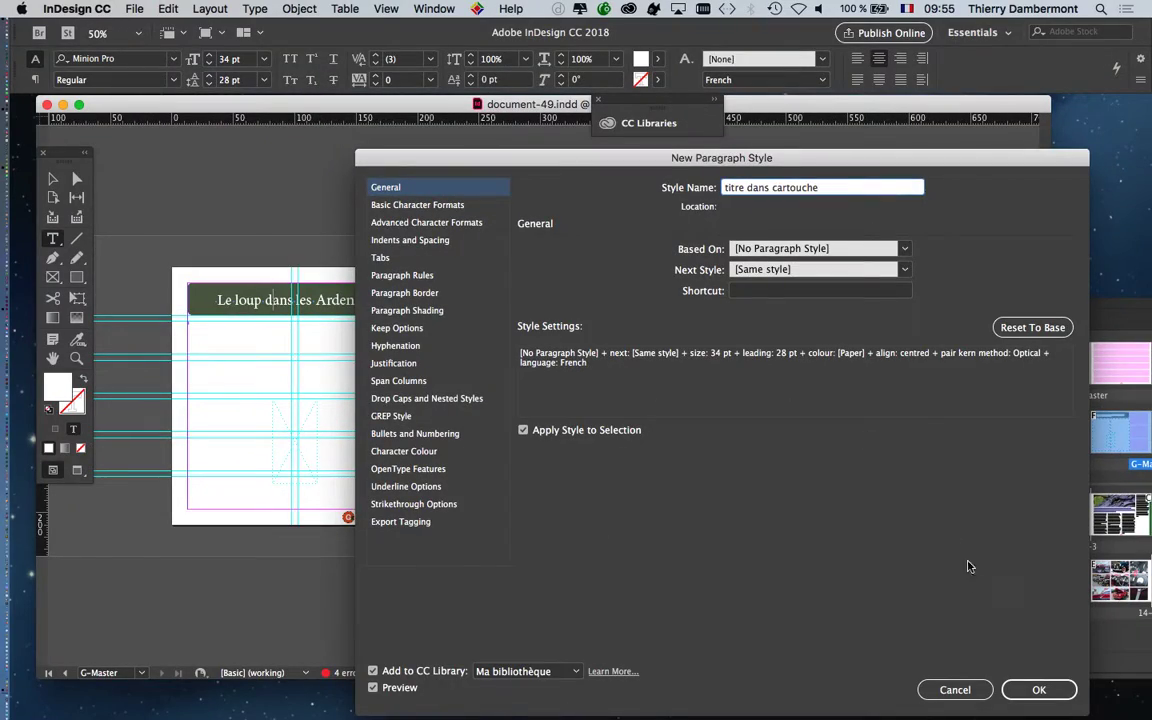
left_click(1030, 688)
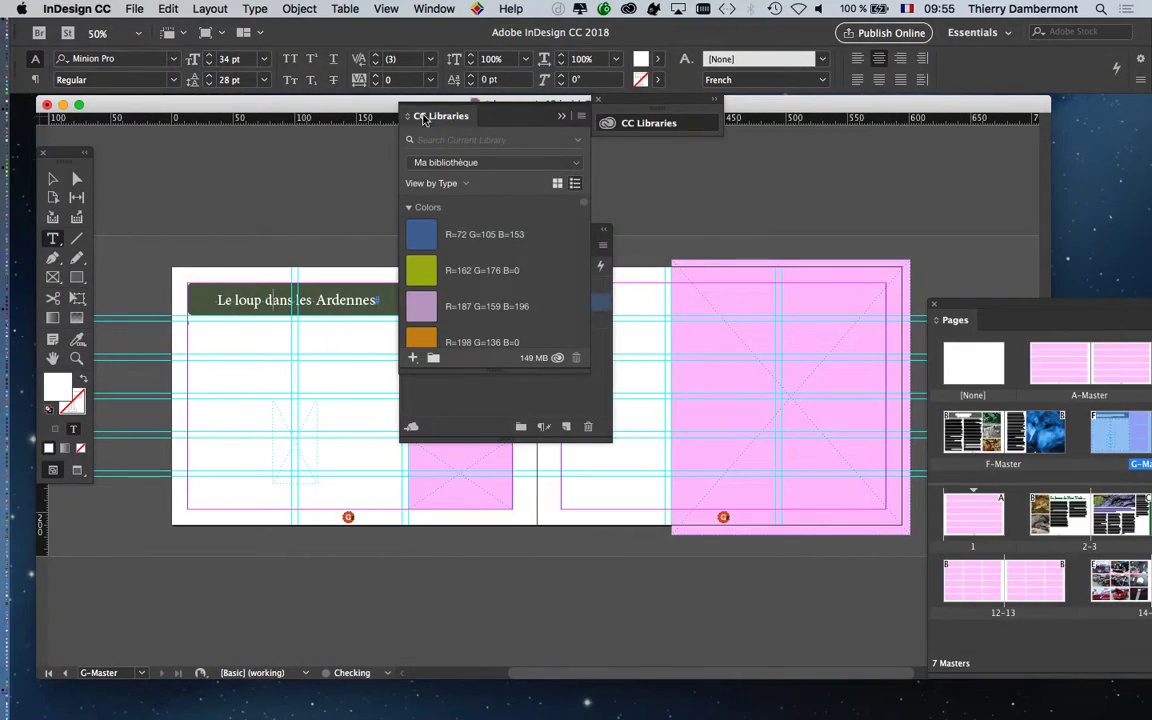
left_click(558, 119)
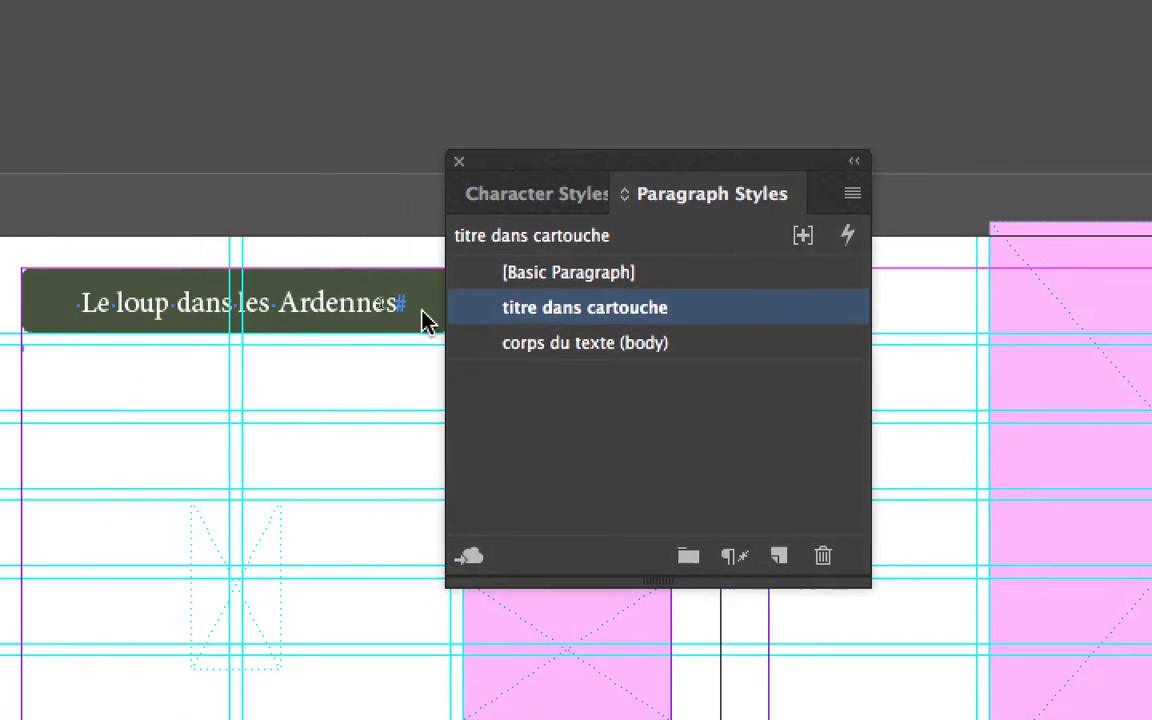
Place the cursor in the title's last word and clear the overrides on its "titre dans cartouche" style.
left_click(327, 300)
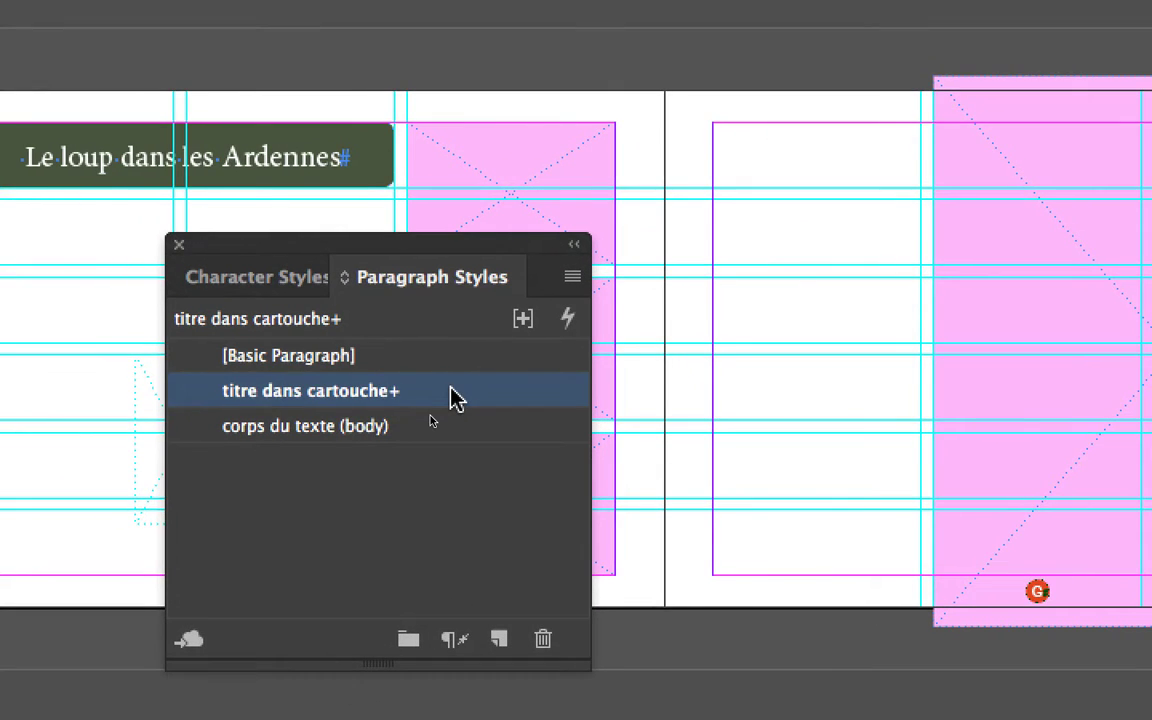
left_click(450, 397, "alt")
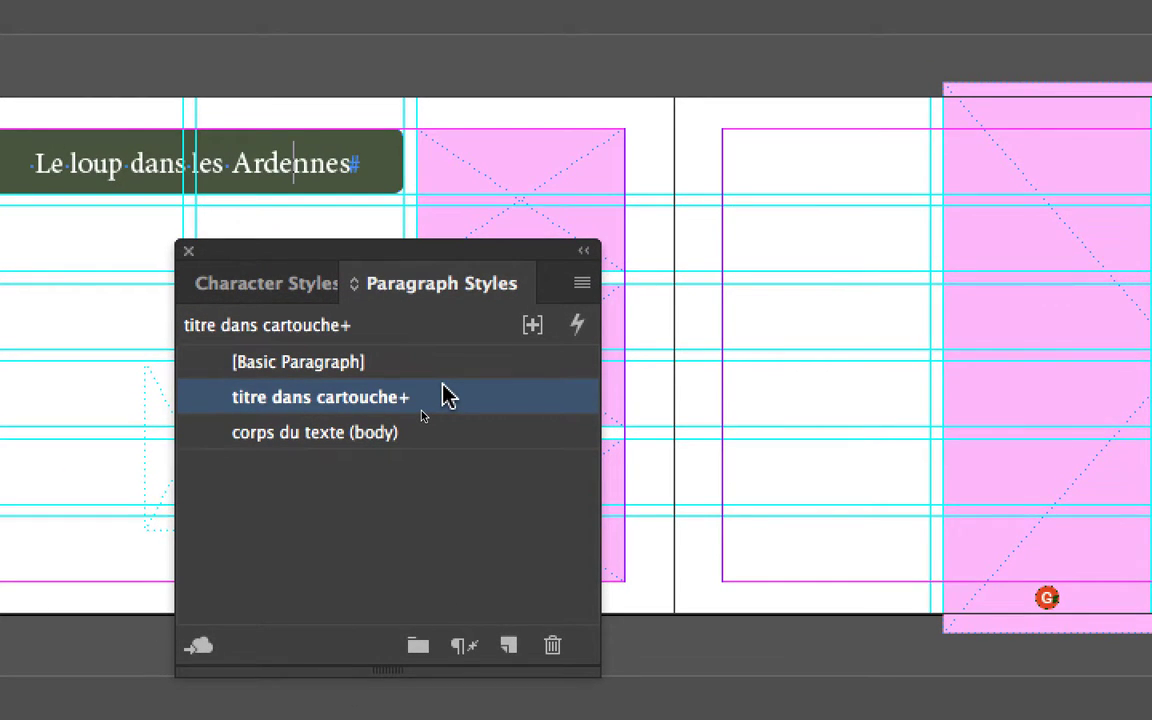
left_click(450, 395)
left_click(496, 396, "alt")
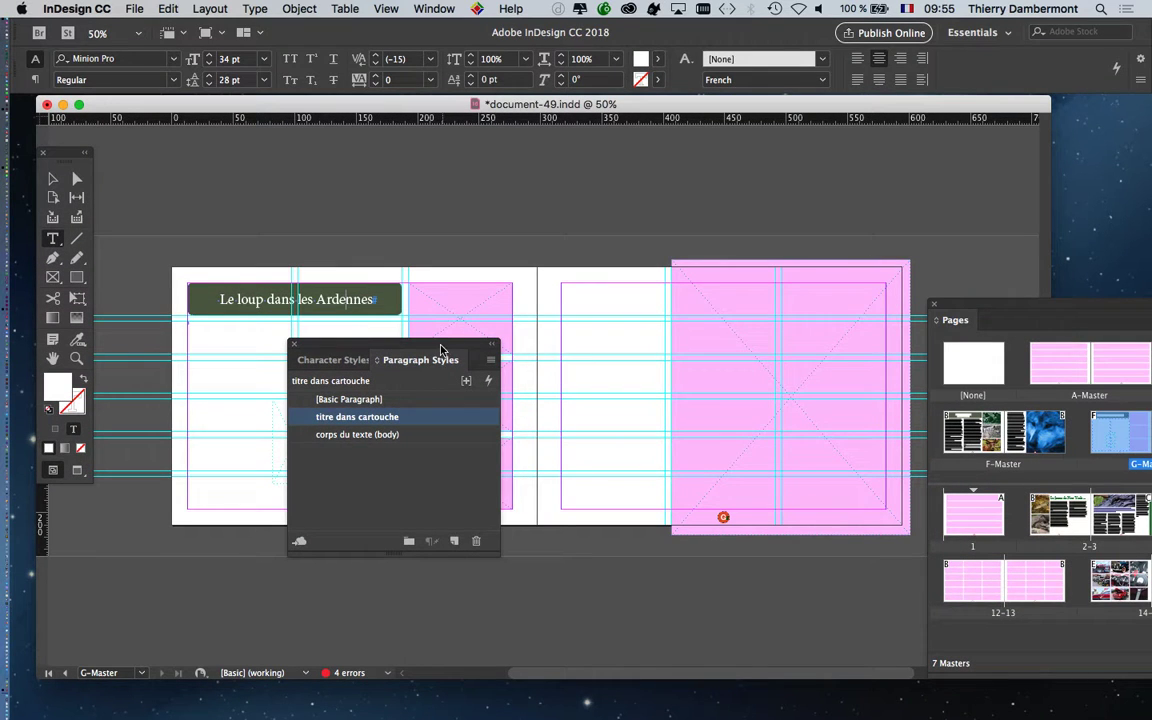
Delete the title text from the green box, and move the paragraph styles clear of the spread with nothing selected.
left_click_drag(425, 357, 866, 258)
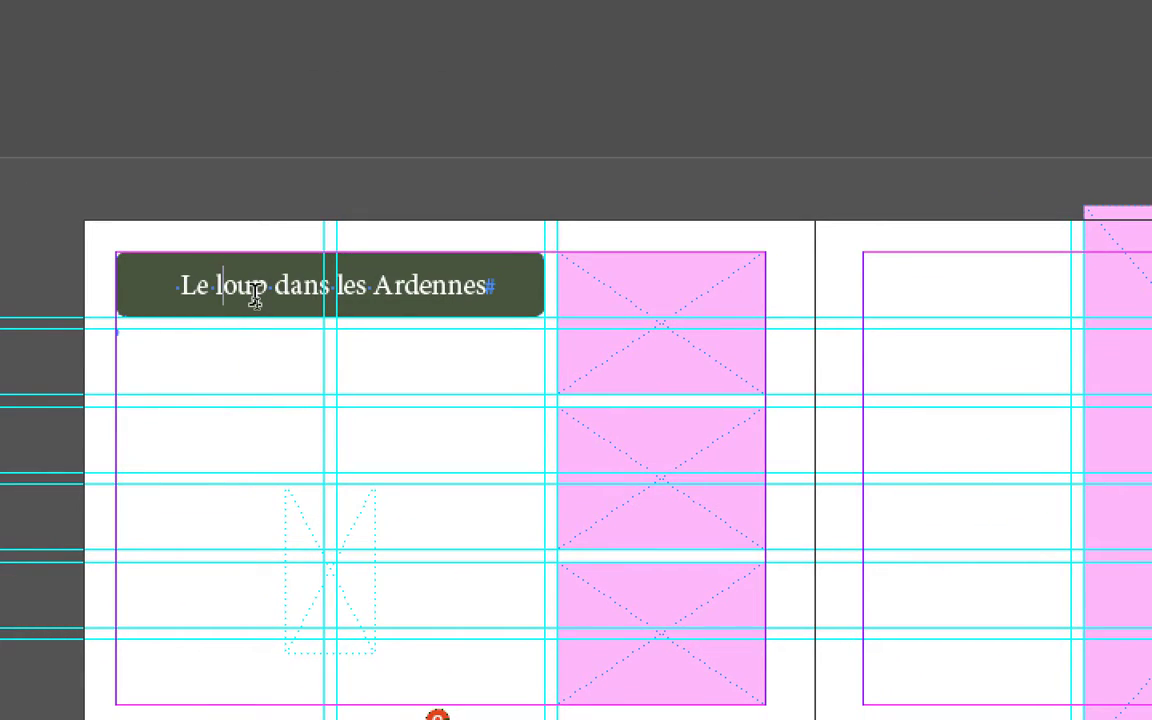
key("ctrl+a")
key("BackSpace")
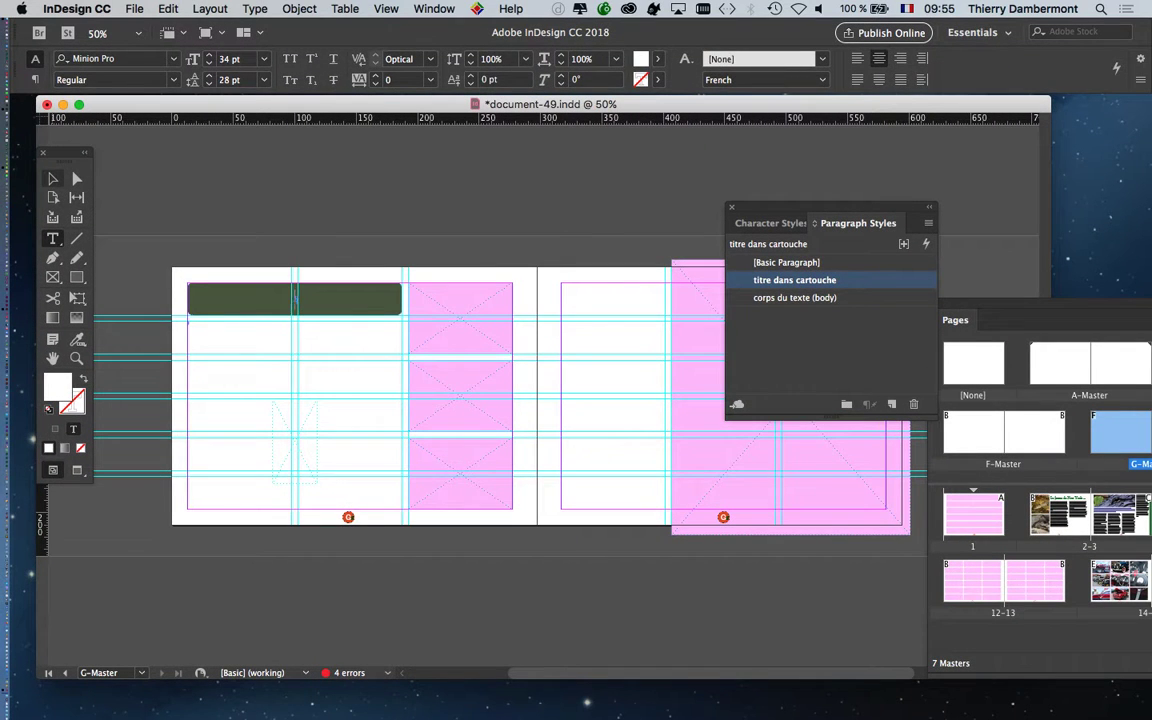
key("Escape")
key("super+shift+a")
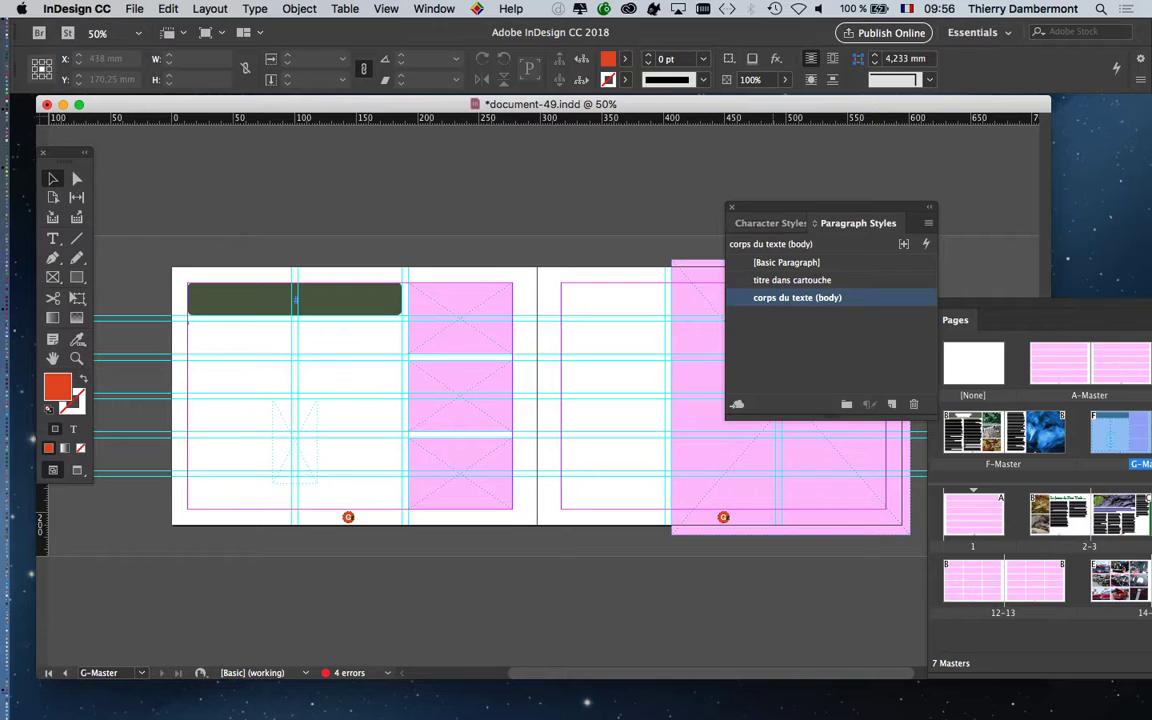
left_click_drag(790, 207, 993, 168)
scroll(525, 321, "right", 5)
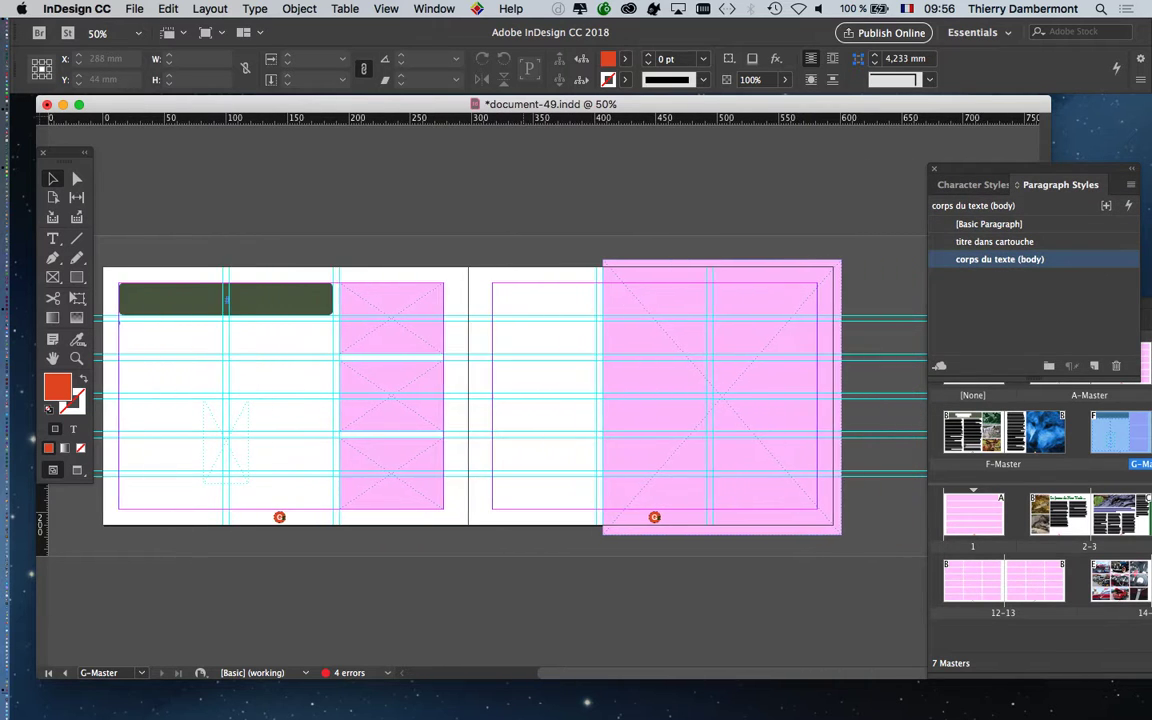